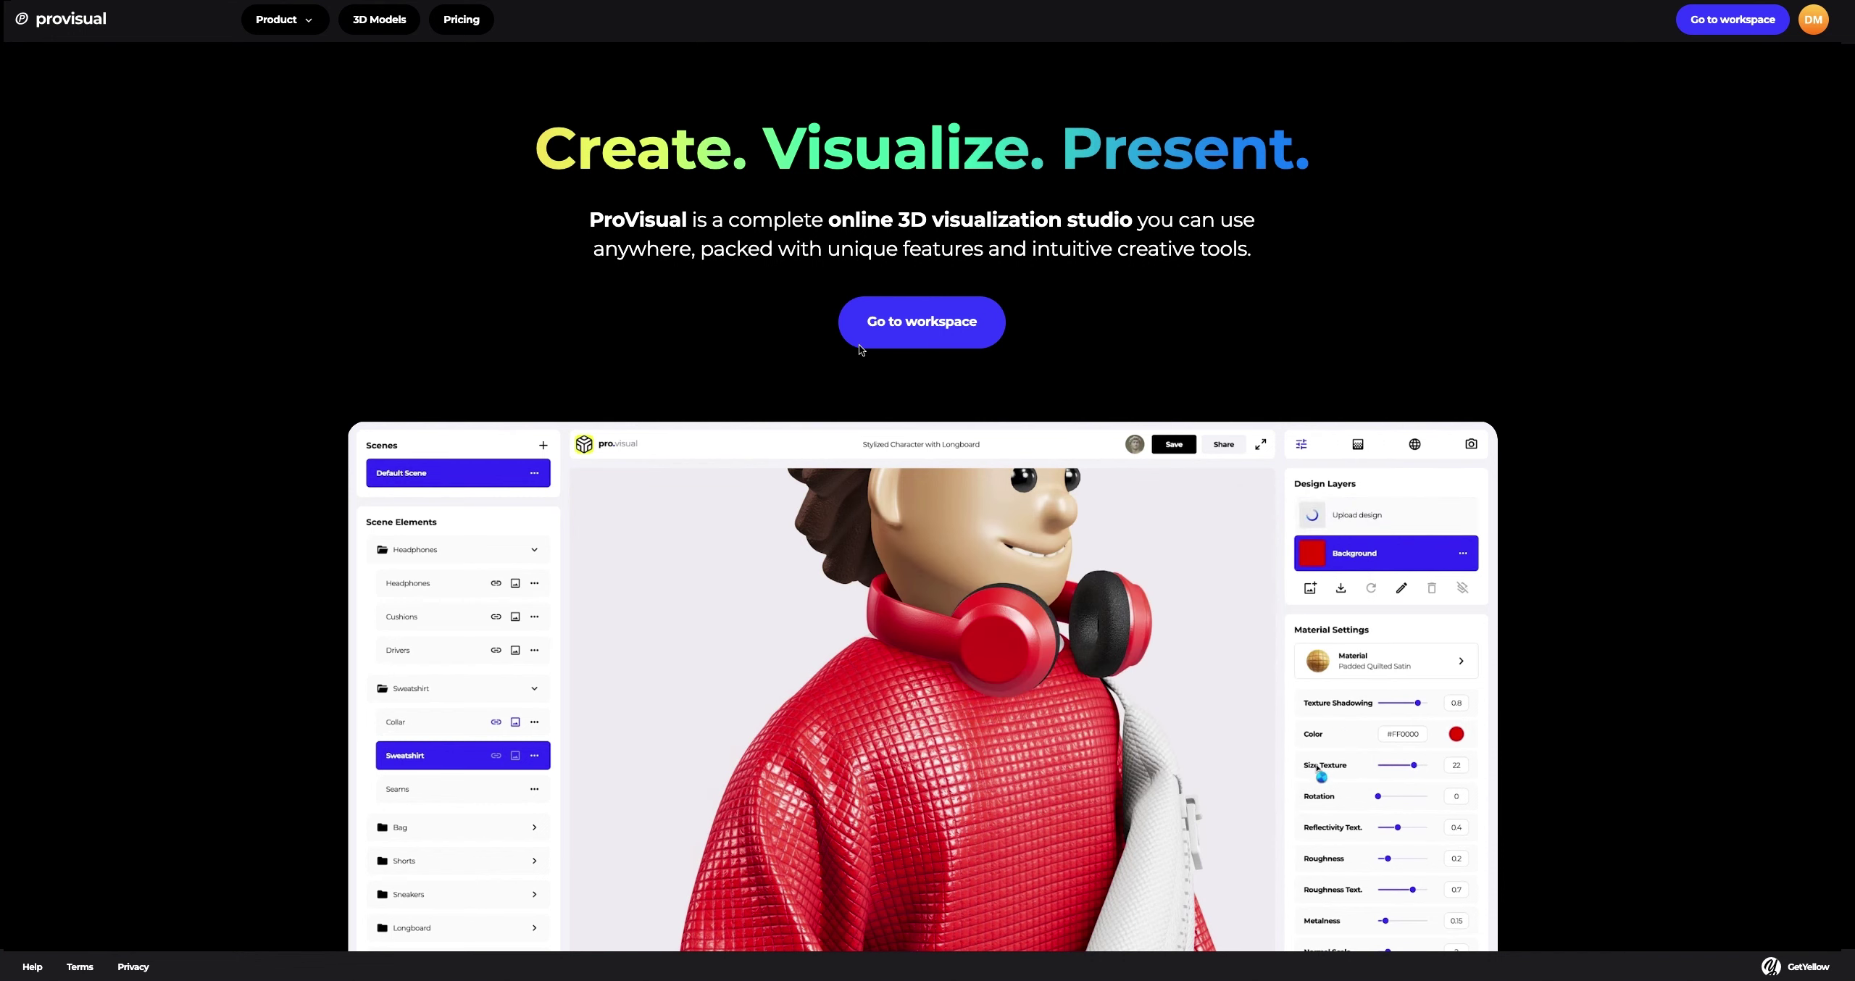
Step: Open the 3D model gallery and scroll down to the milk carton mockups
{"action": "left_click", "coordinate": [384, 25]}
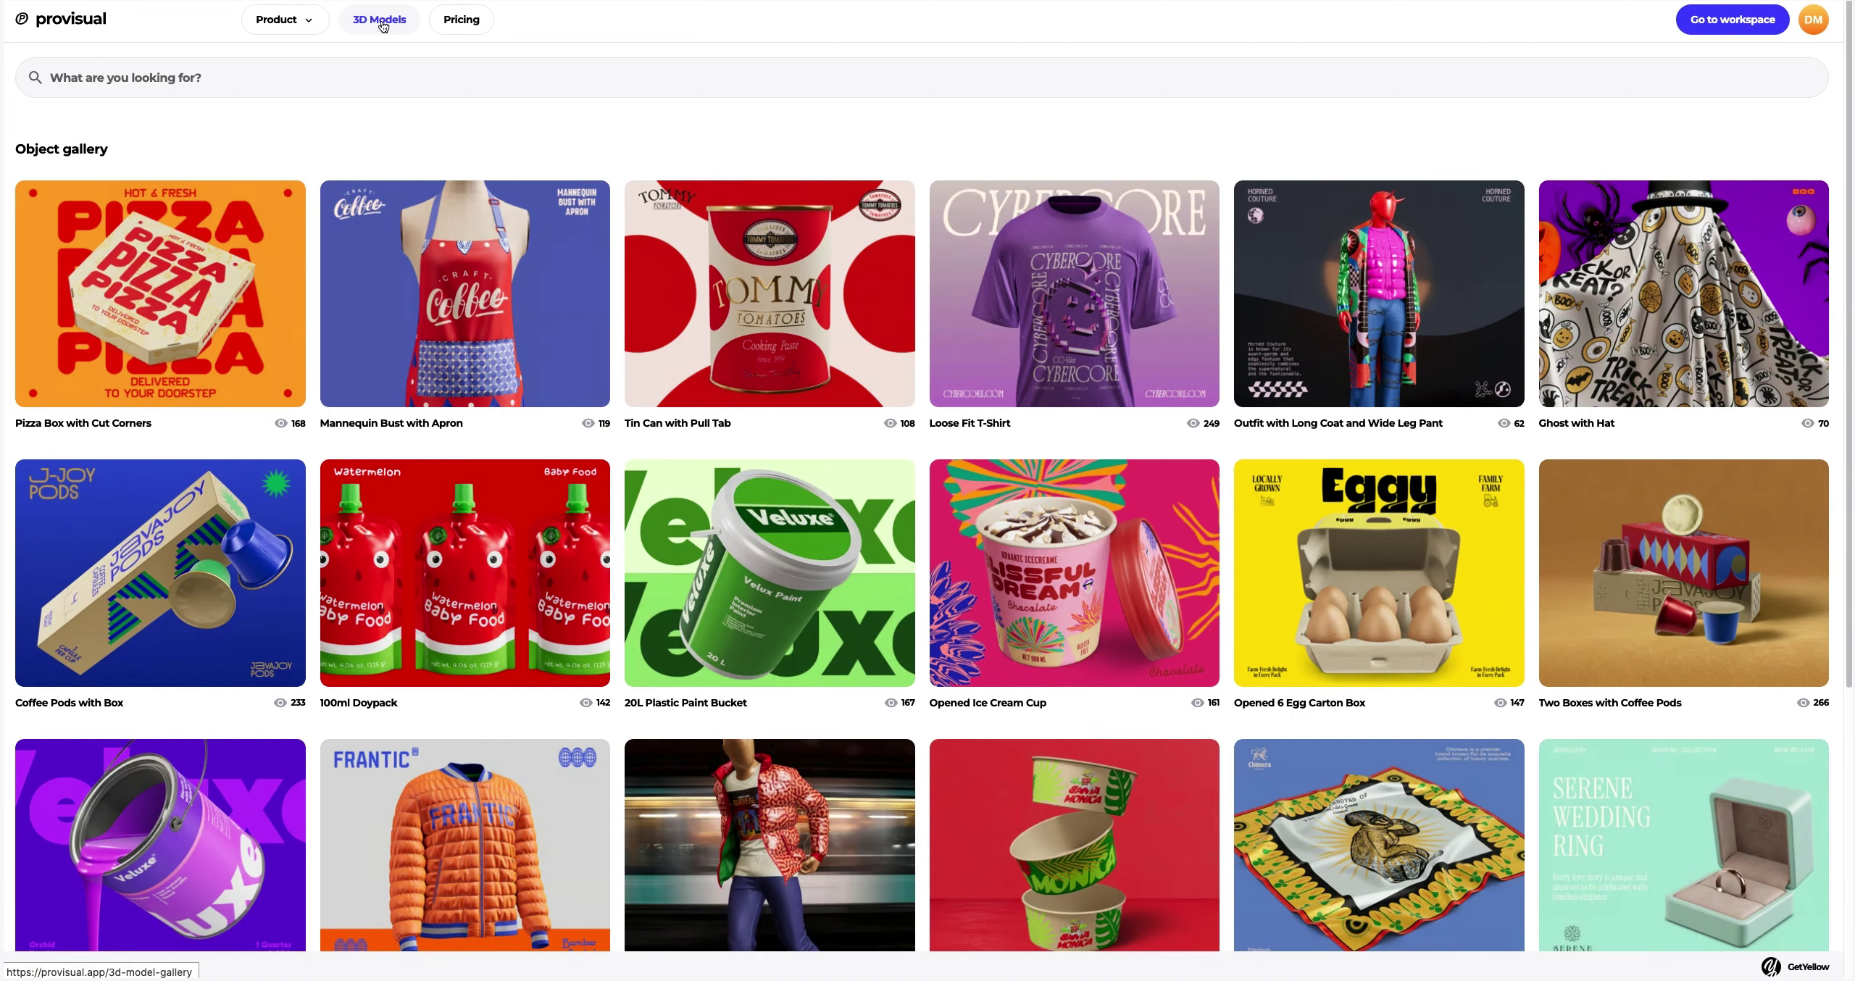
{"action": "scroll", "coordinate": [433, 464], "scroll_direction": "down", "scroll_amount": 5}
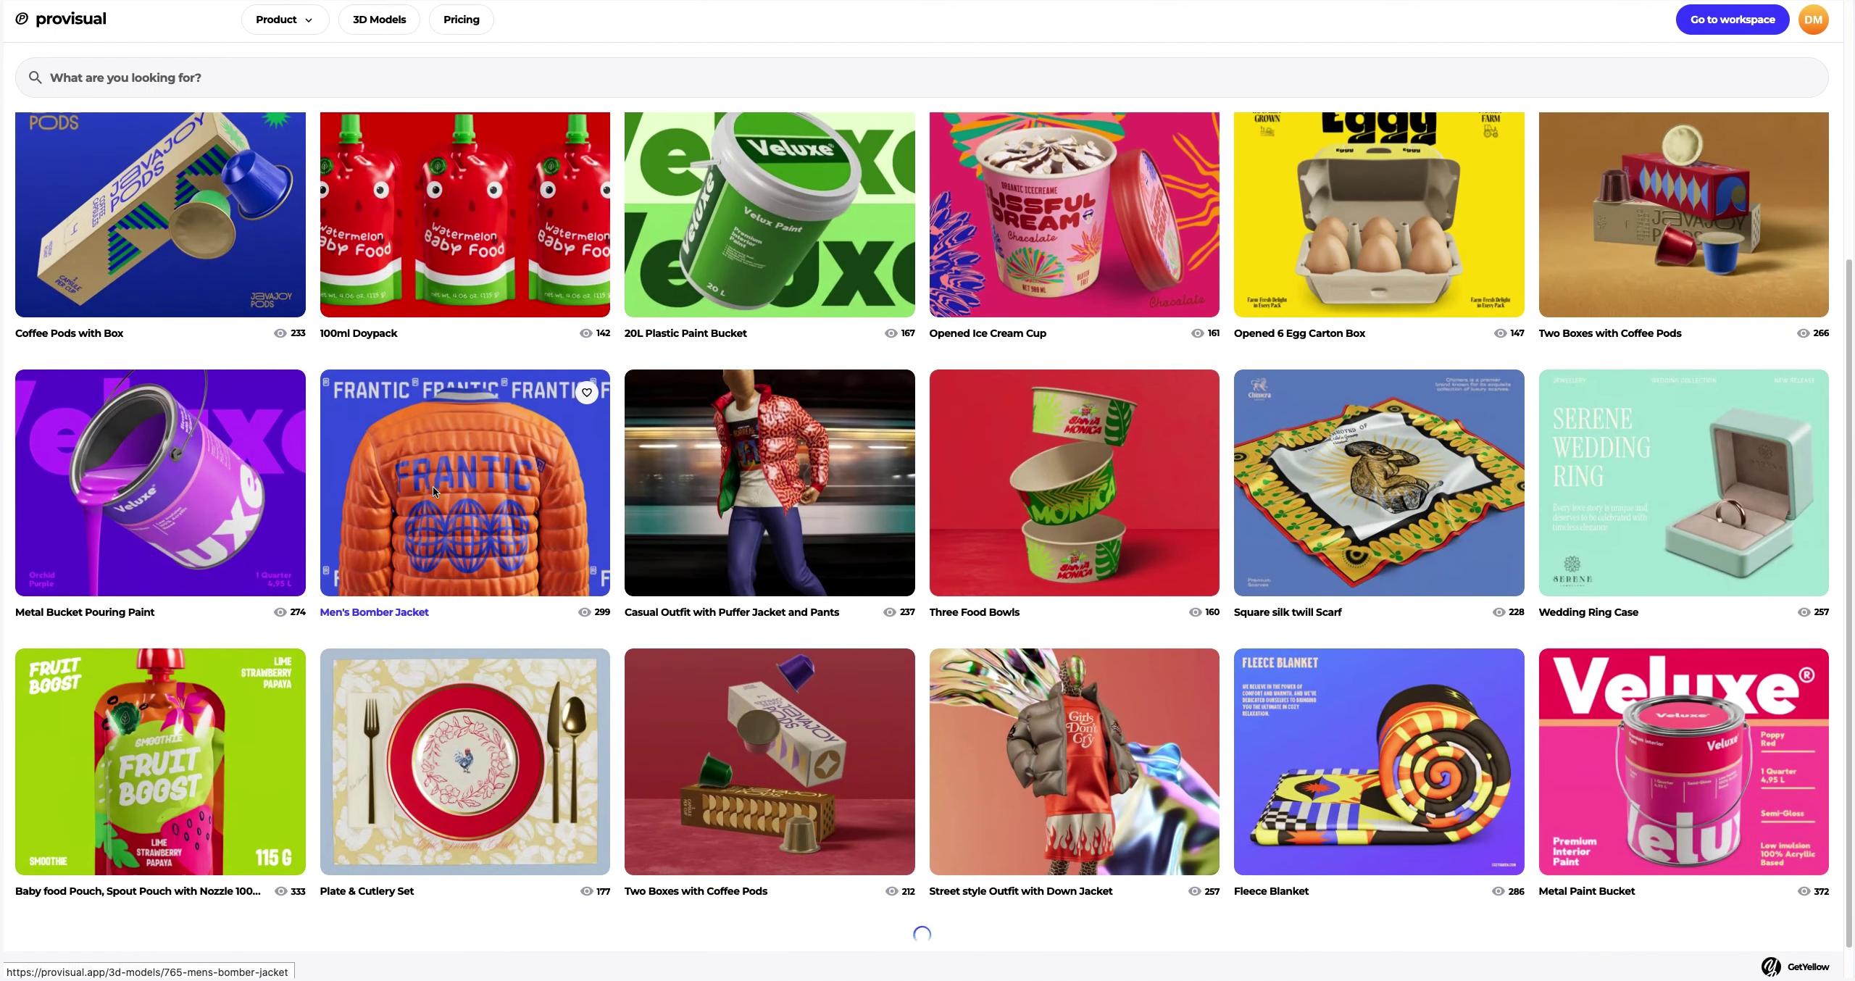
{"action": "scroll", "coordinate": [433, 492], "scroll_direction": "down", "scroll_amount": 15}
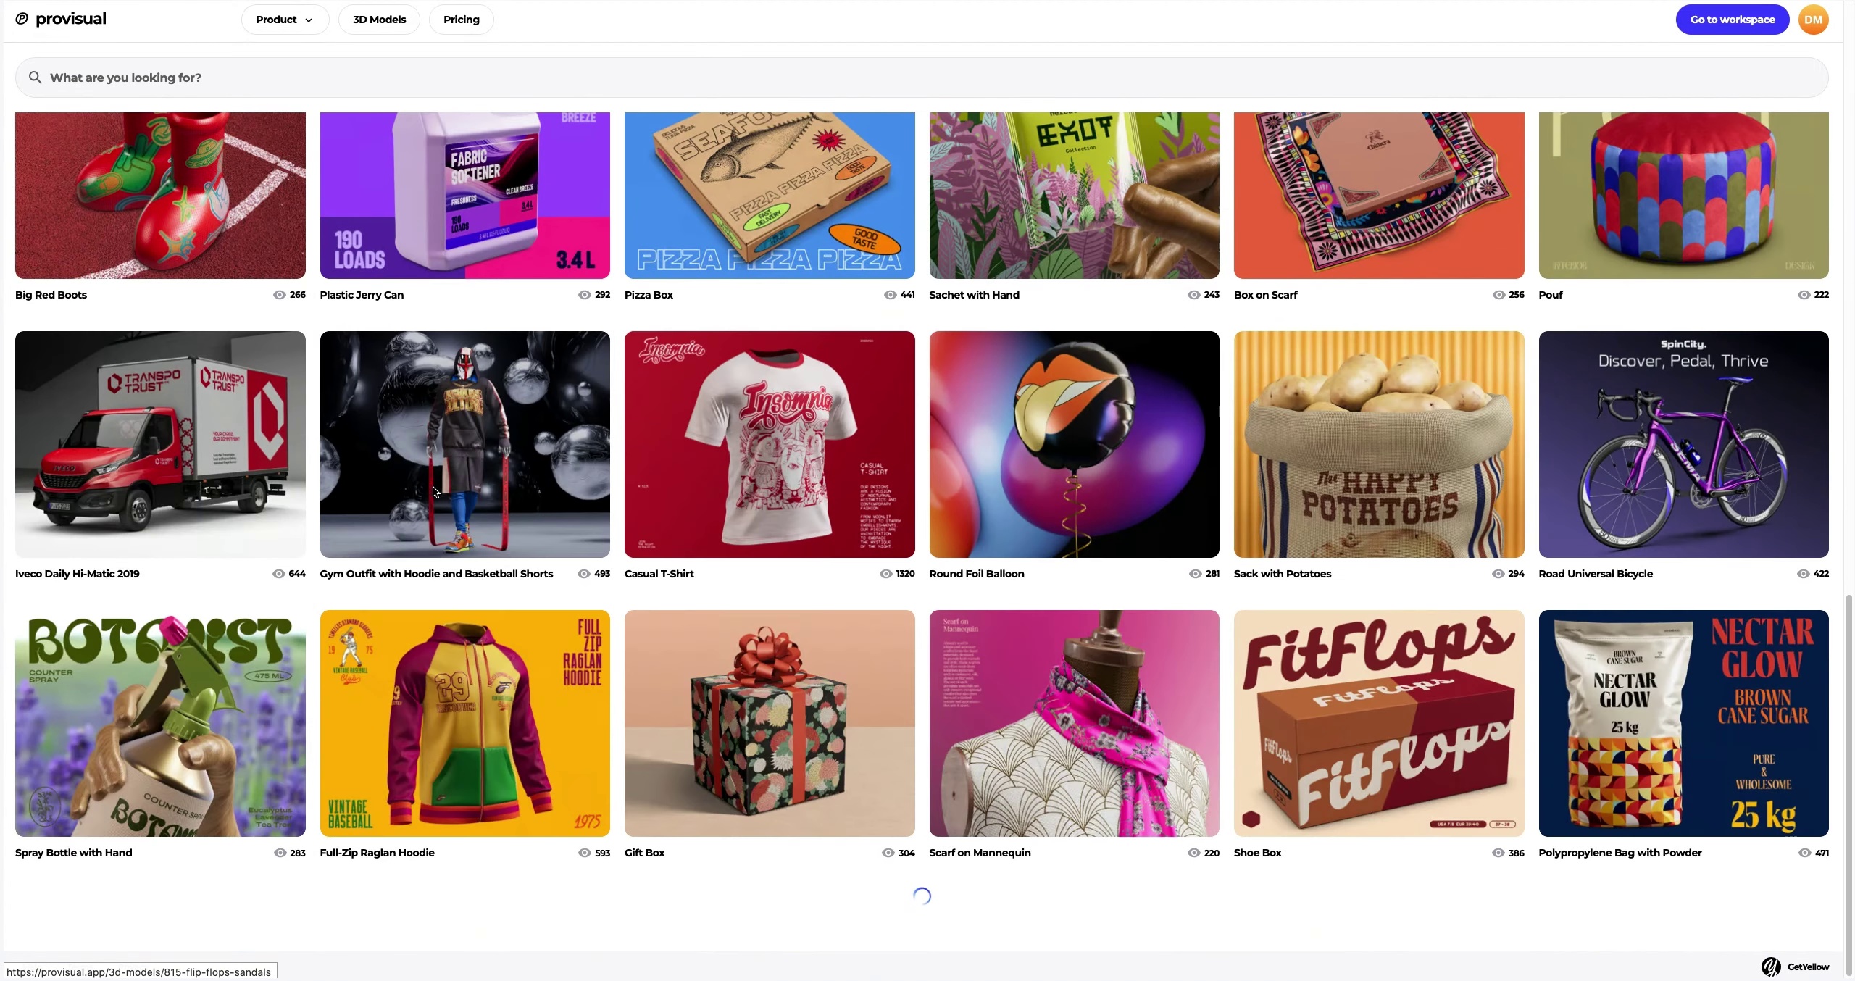
{"action": "scroll", "coordinate": [434, 491], "scroll_direction": "down", "scroll_amount": 8}
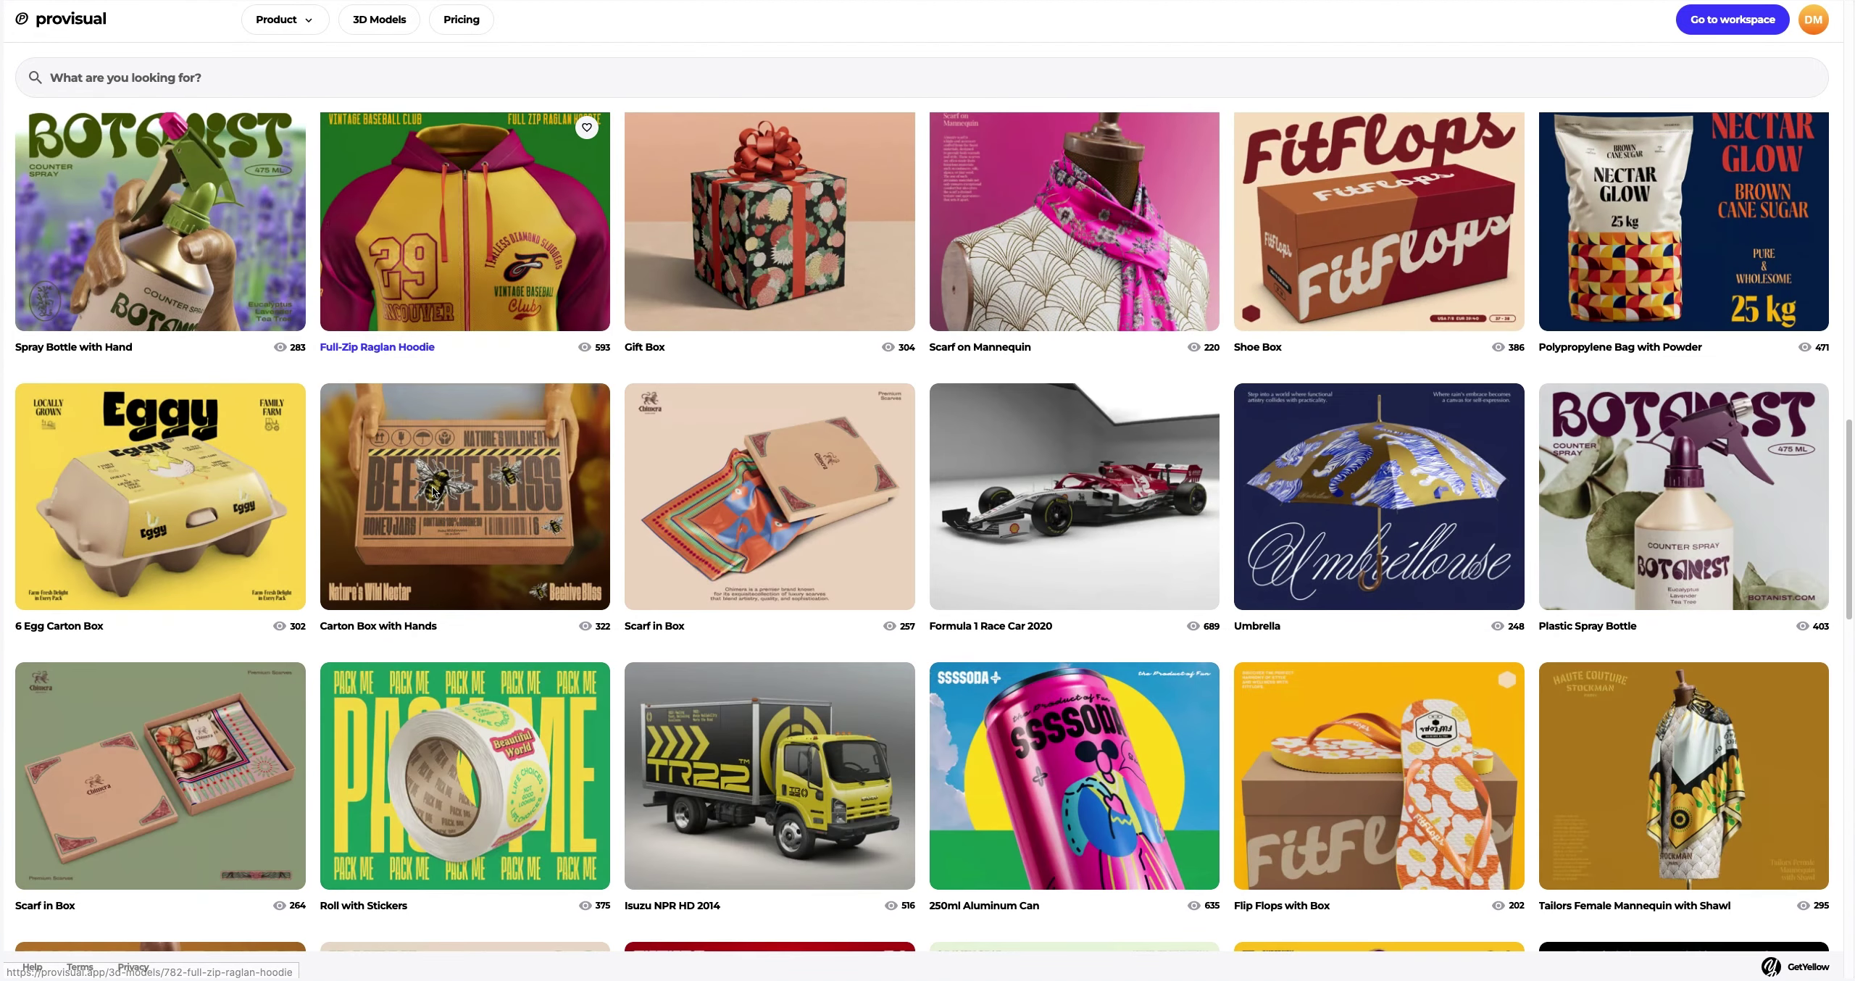
{"action": "scroll", "coordinate": [433, 492], "scroll_direction": "down", "scroll_amount": 9}
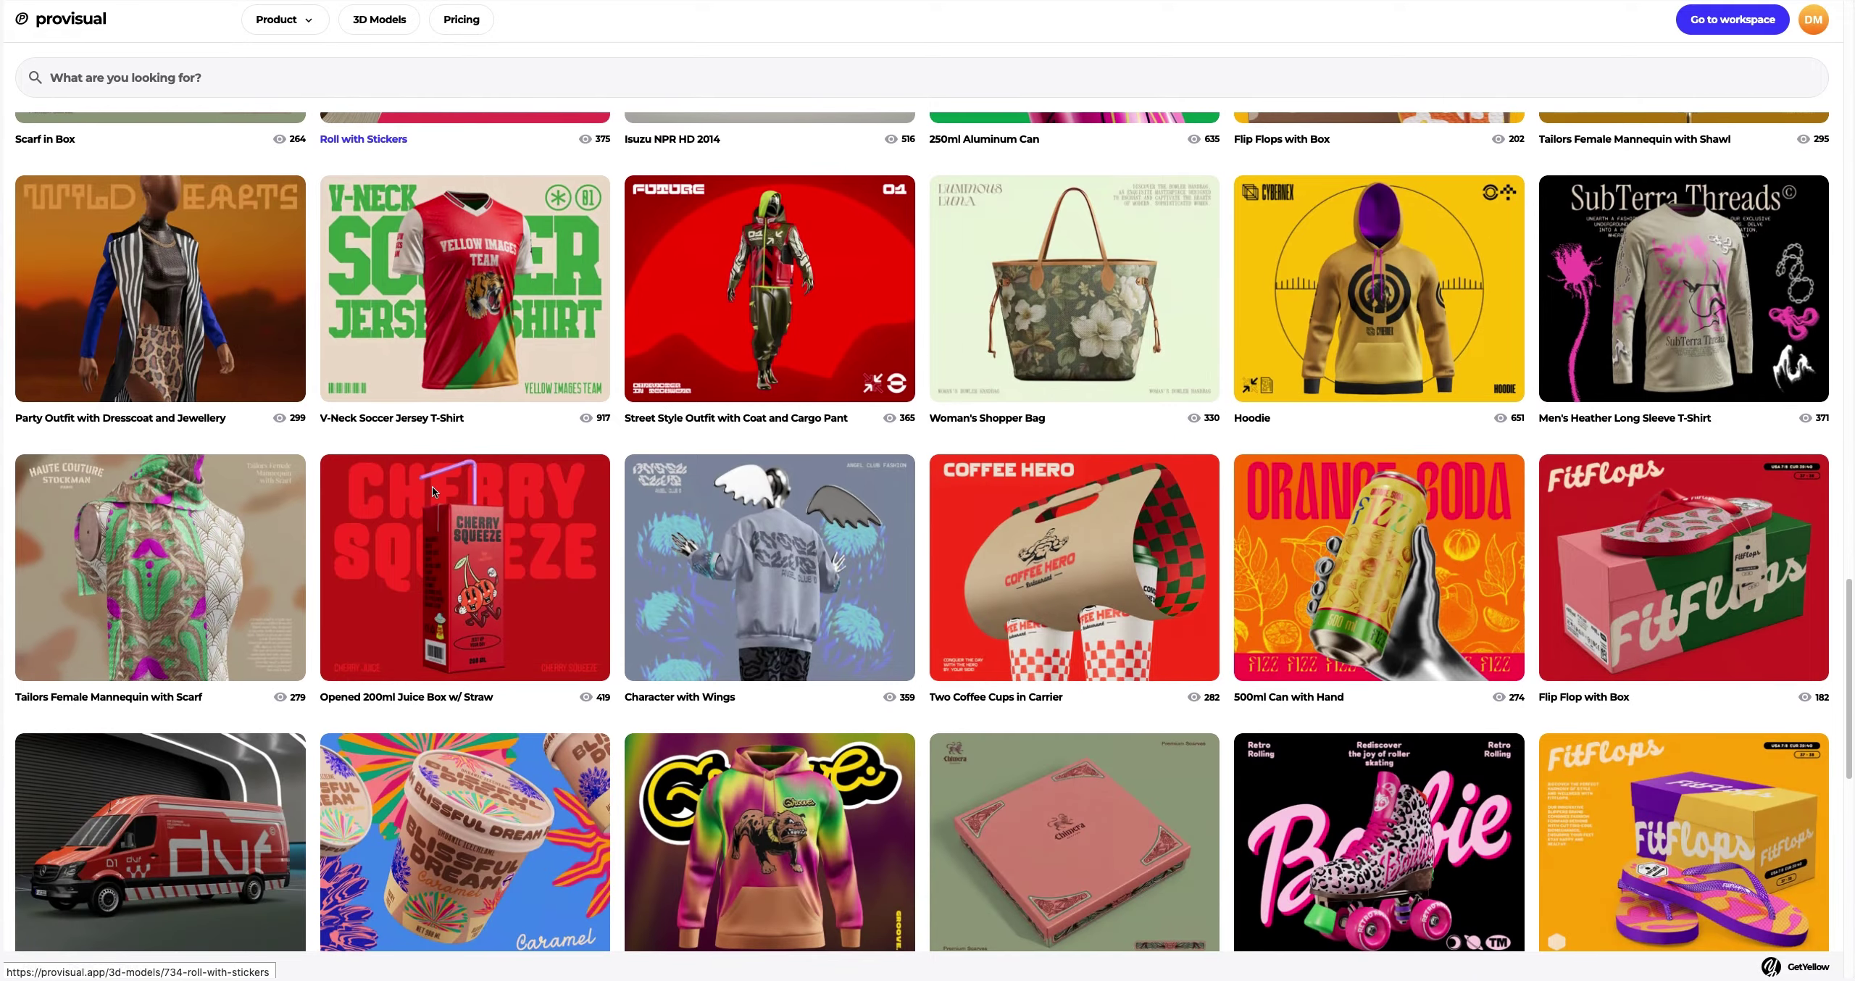
{"action": "scroll", "coordinate": [432, 487], "scroll_direction": "down", "scroll_amount": 8}
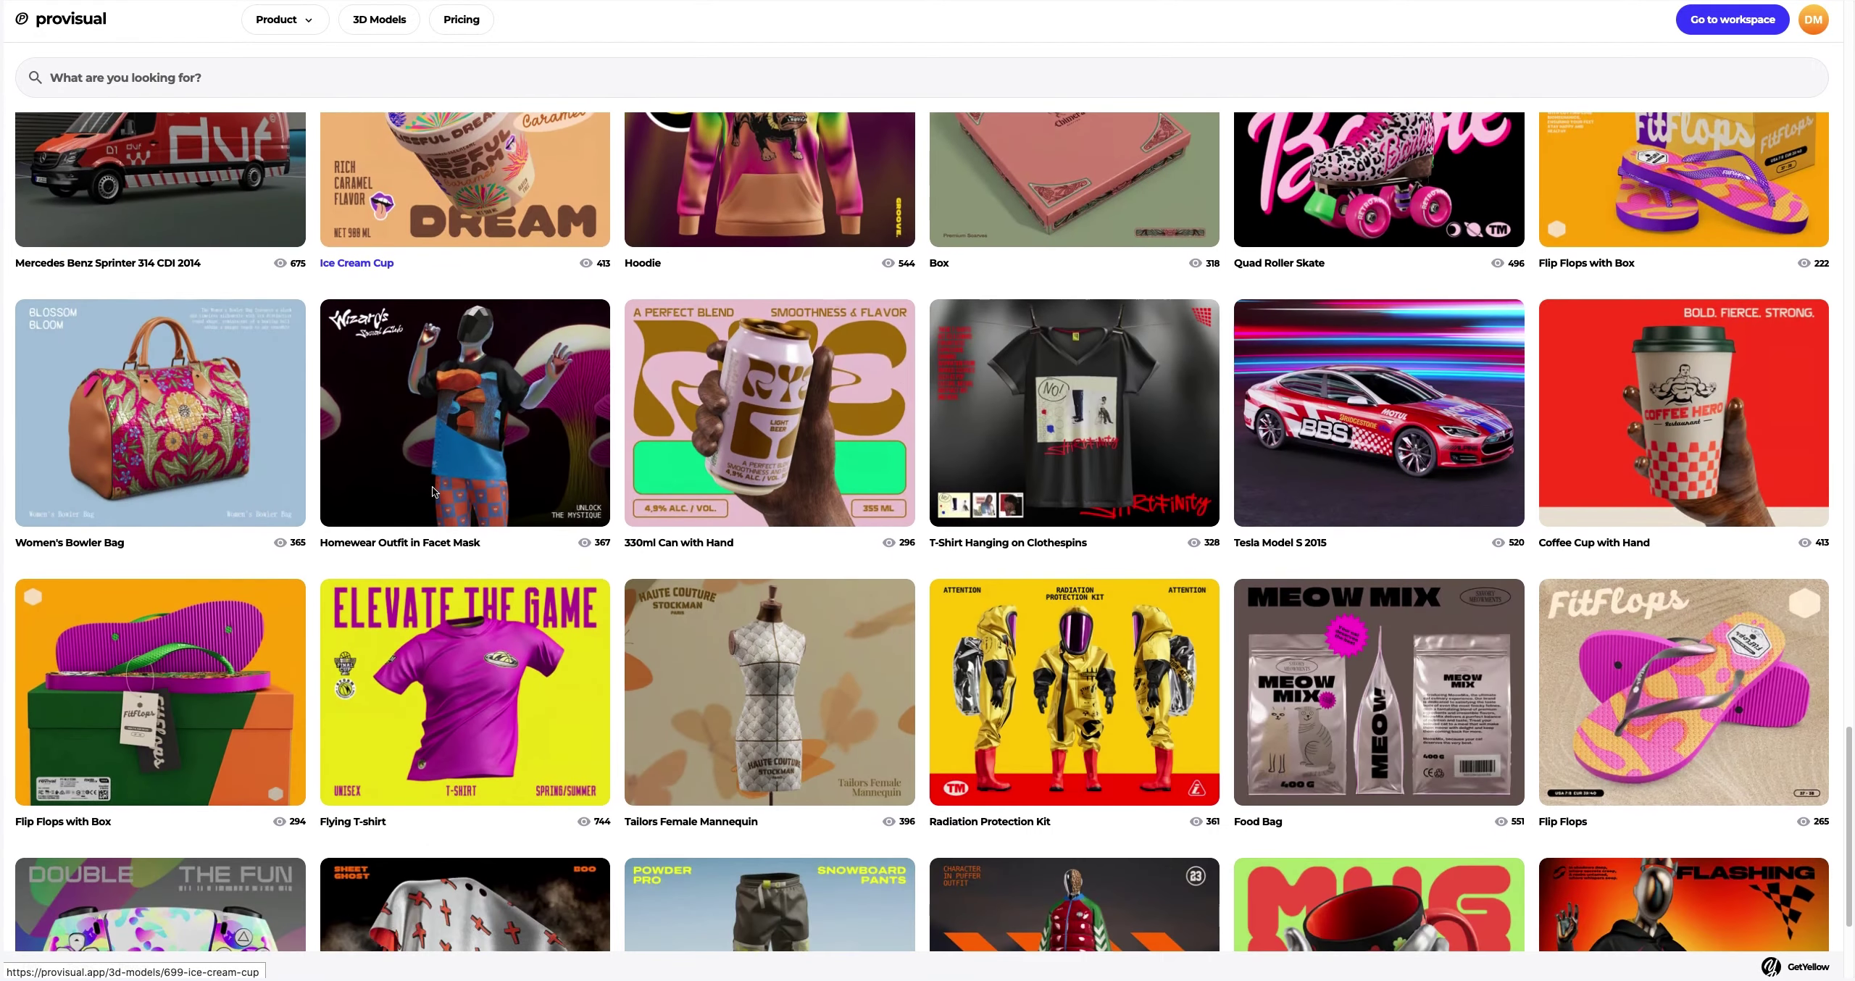
{"action": "scroll", "coordinate": [432, 492], "scroll_direction": "down", "scroll_amount": 8}
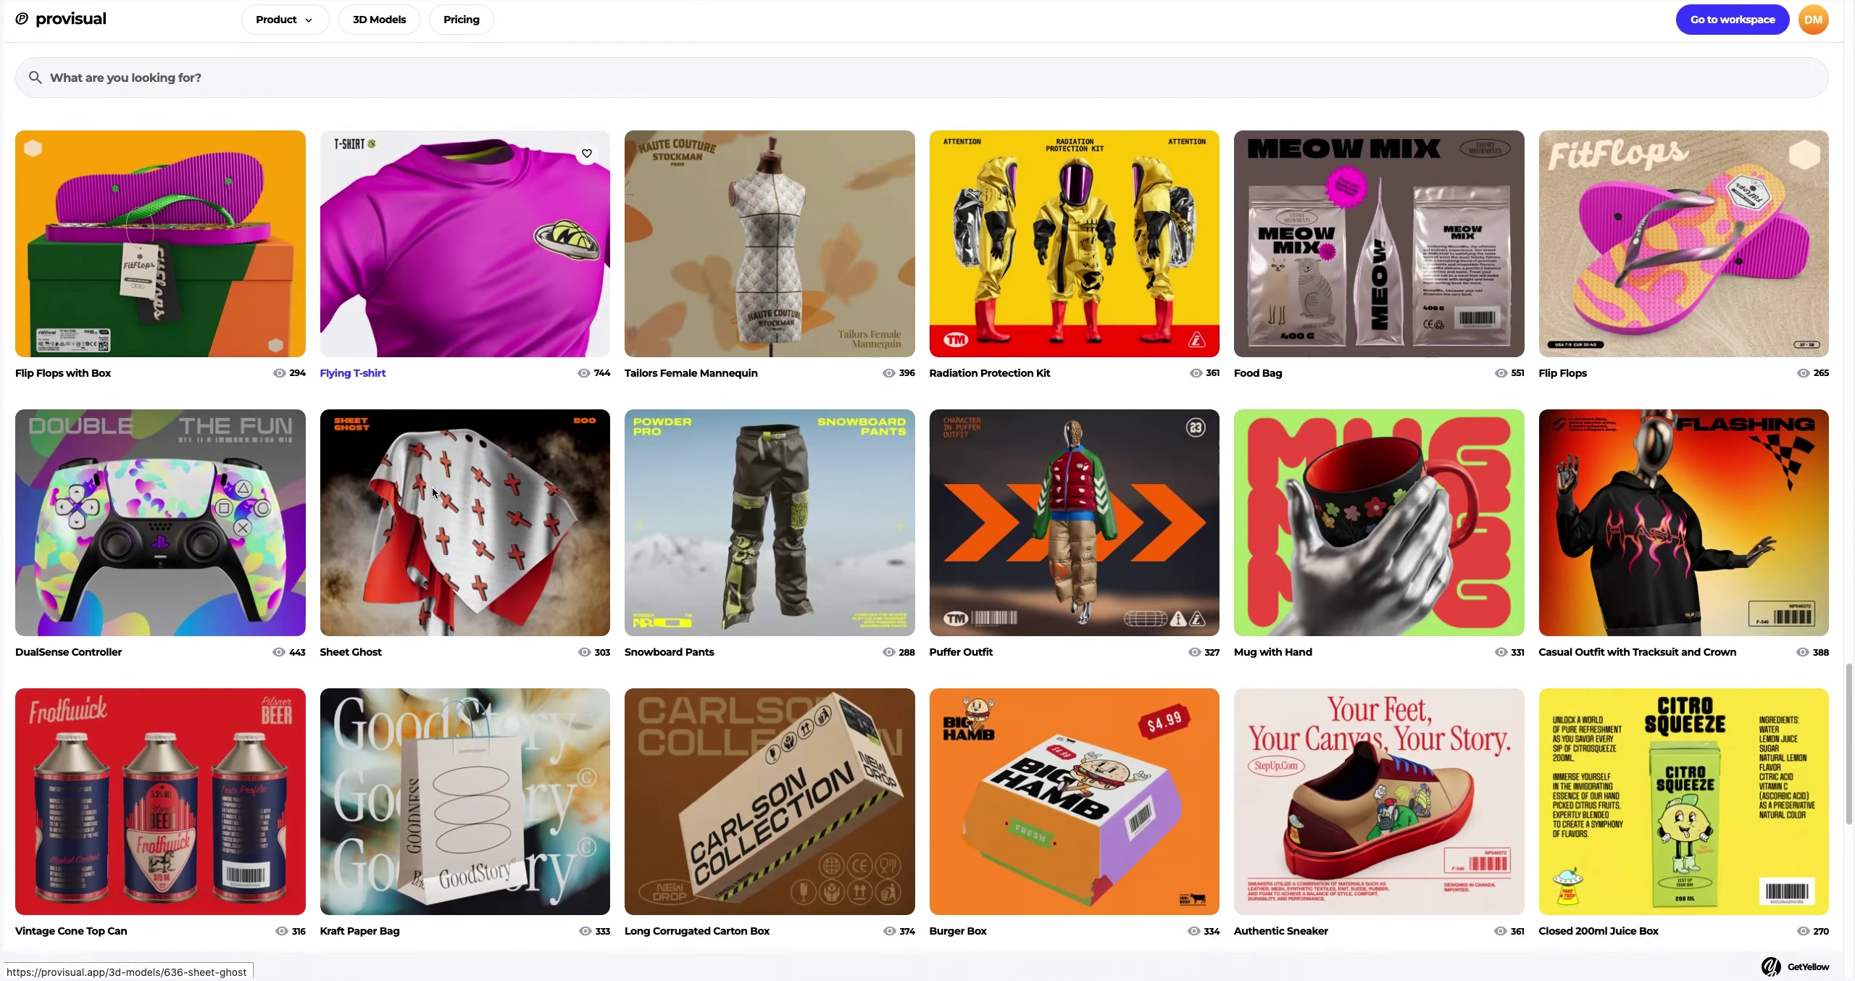
{"action": "scroll", "coordinate": [432, 493], "scroll_direction": "down", "scroll_amount": 10}
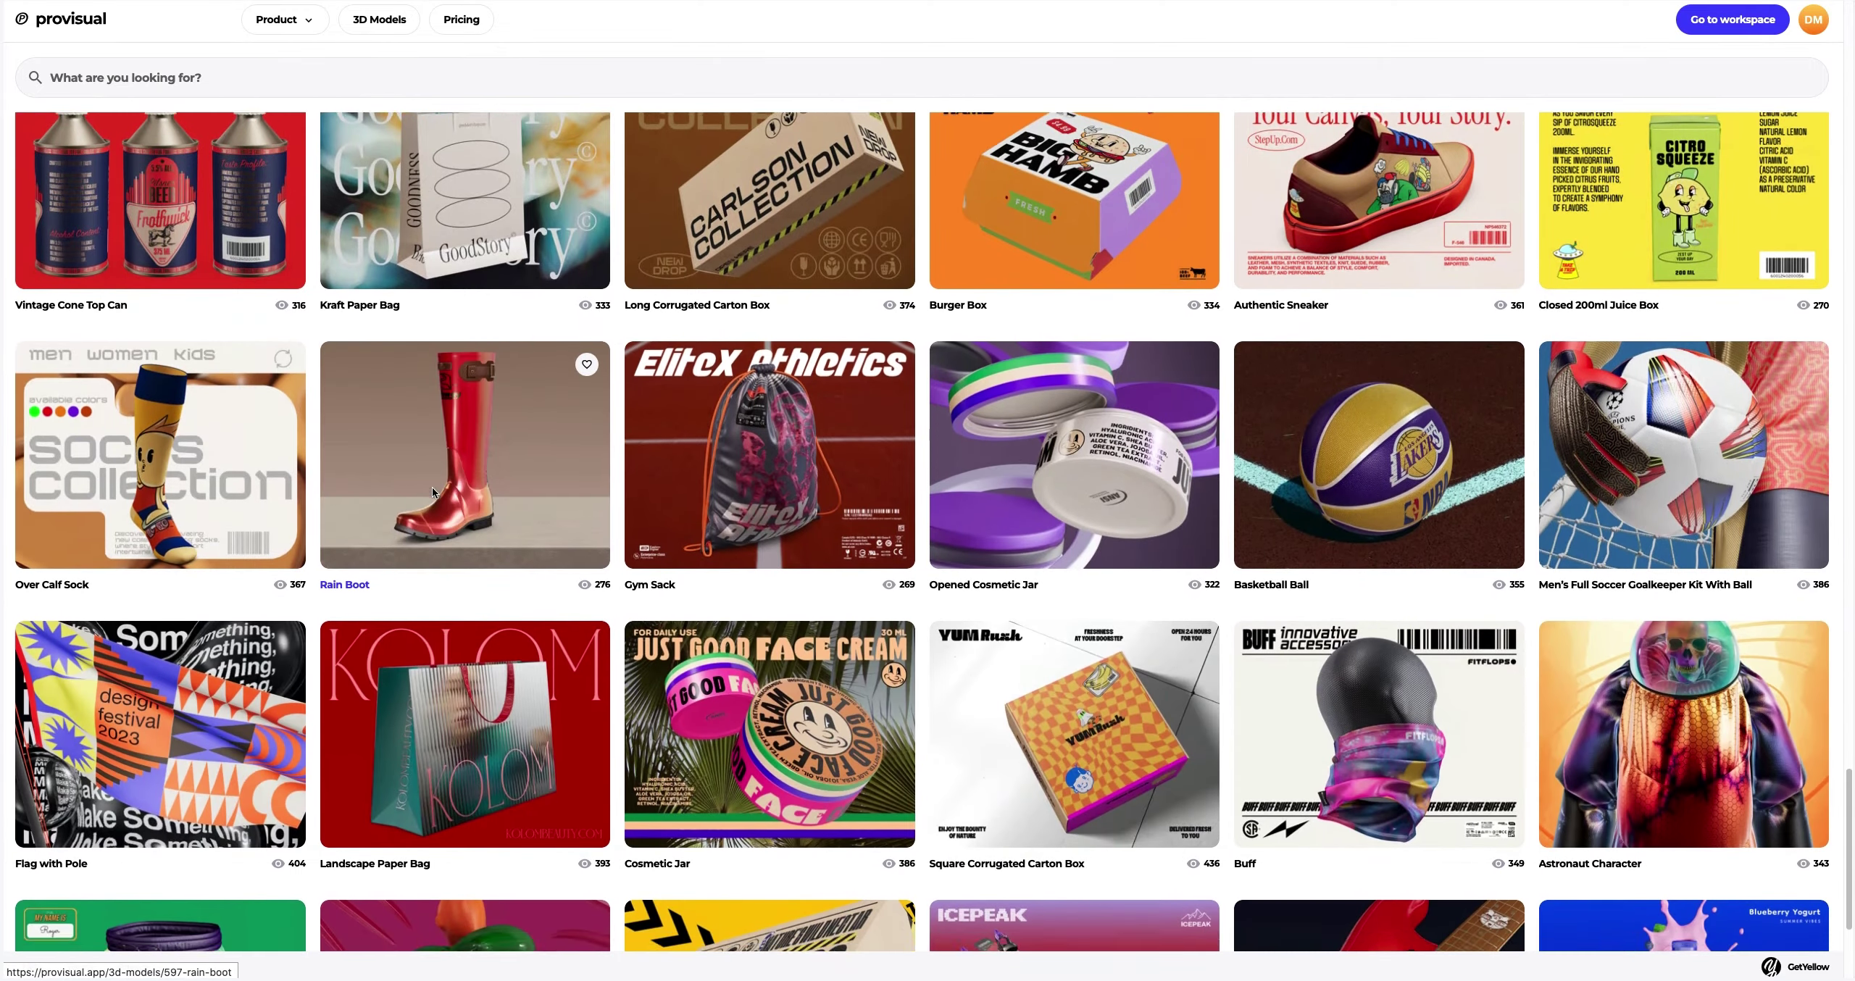
{"action": "scroll", "coordinate": [432, 492], "scroll_direction": "down", "scroll_amount": 10}
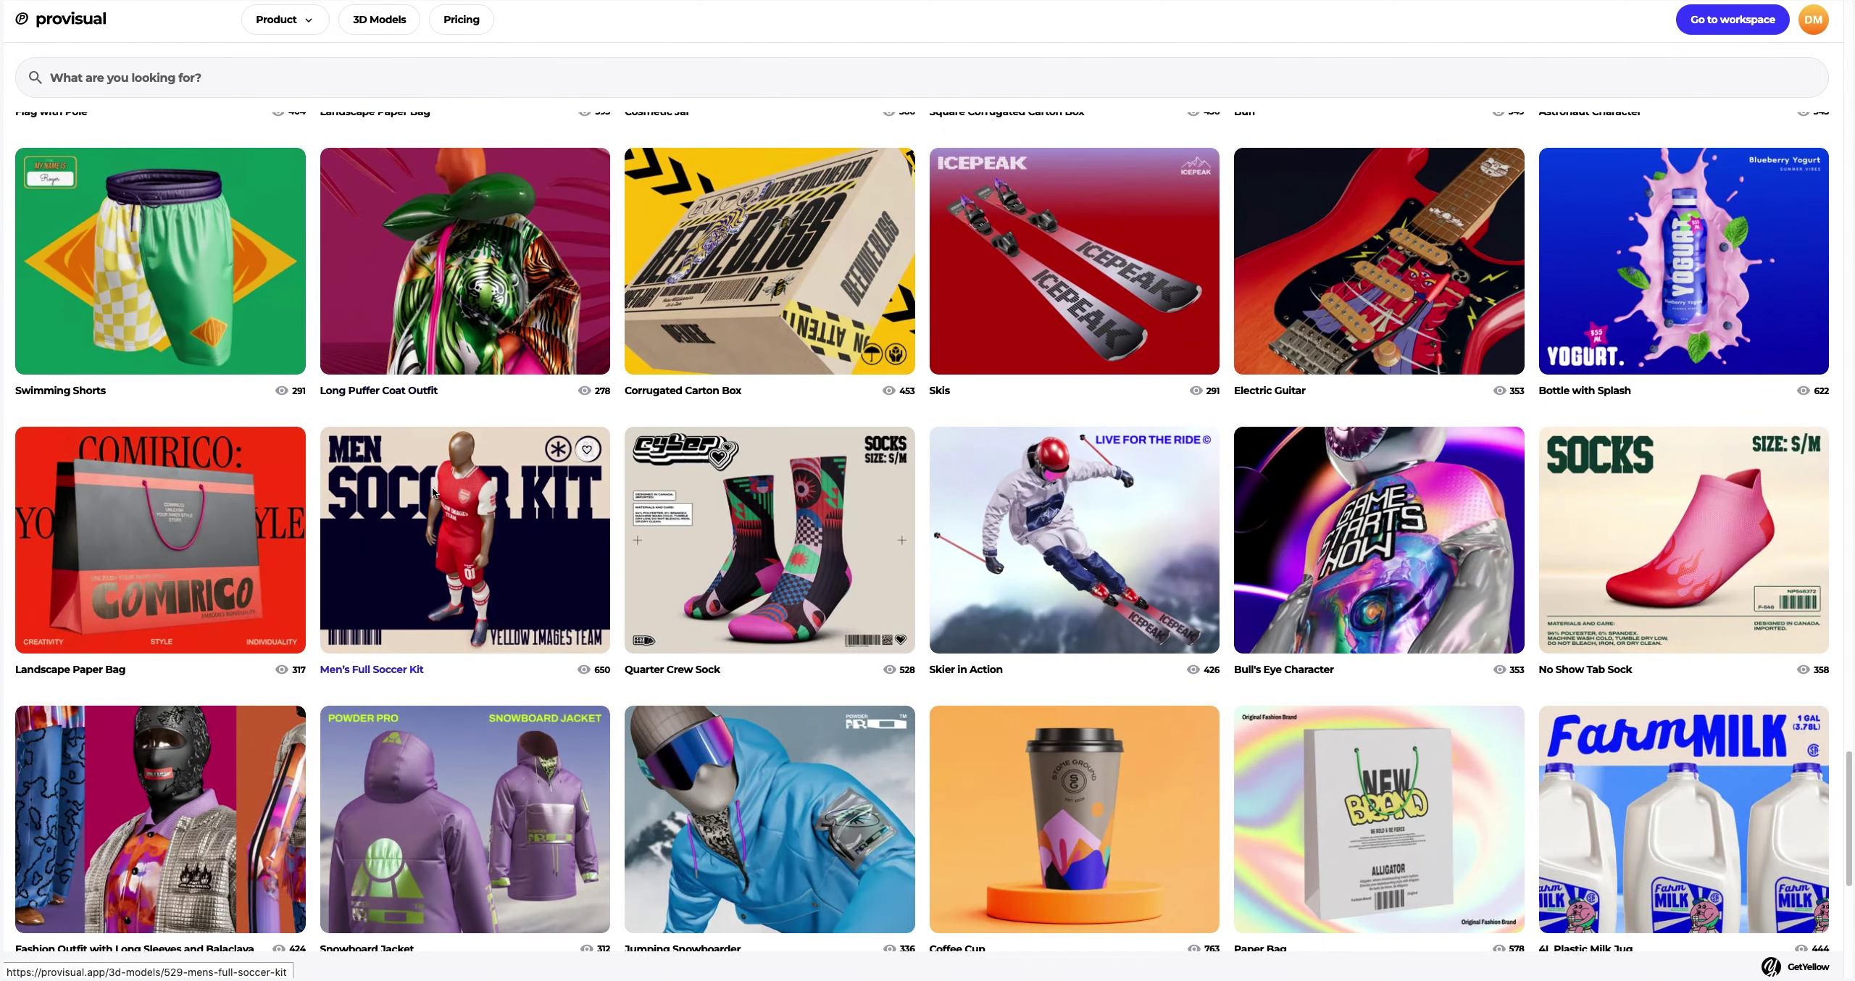
{"action": "scroll", "coordinate": [432, 492], "scroll_direction": "down", "scroll_amount": 3}
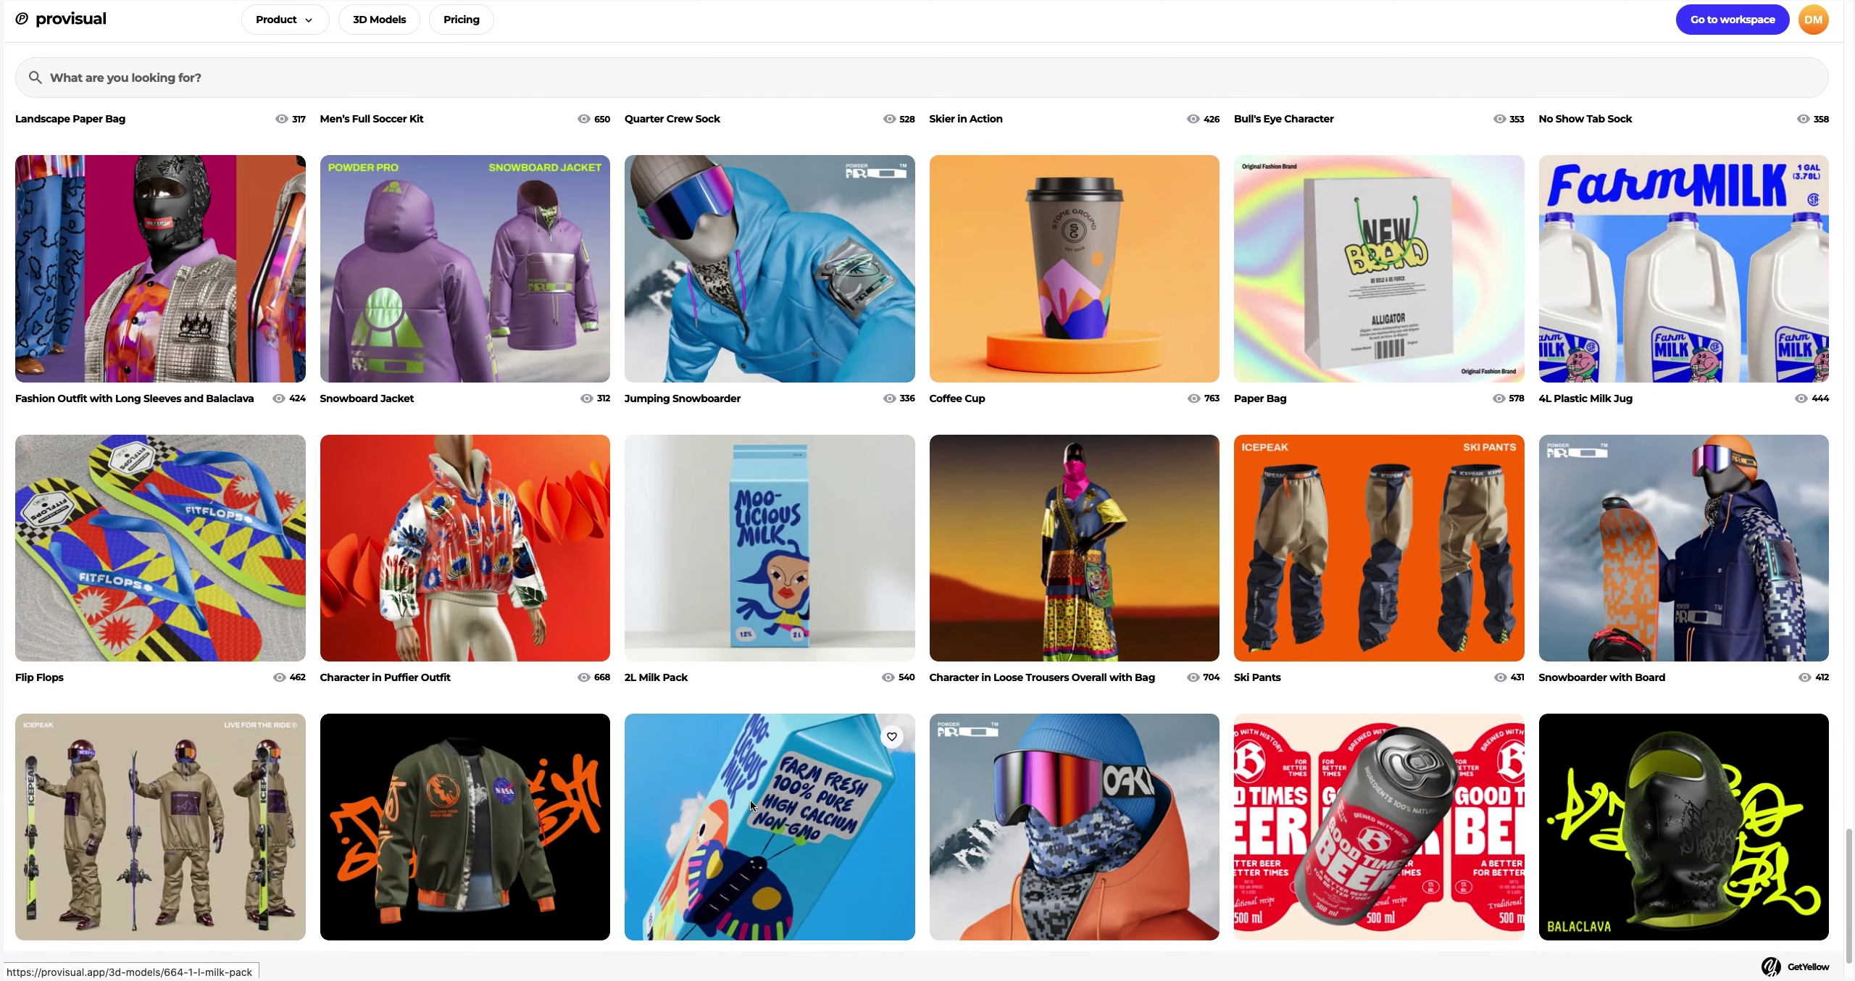
Step: Open the 1L Milk Pack details, view its preview images, and create a project from it
{"action": "left_click", "coordinate": [767, 812]}
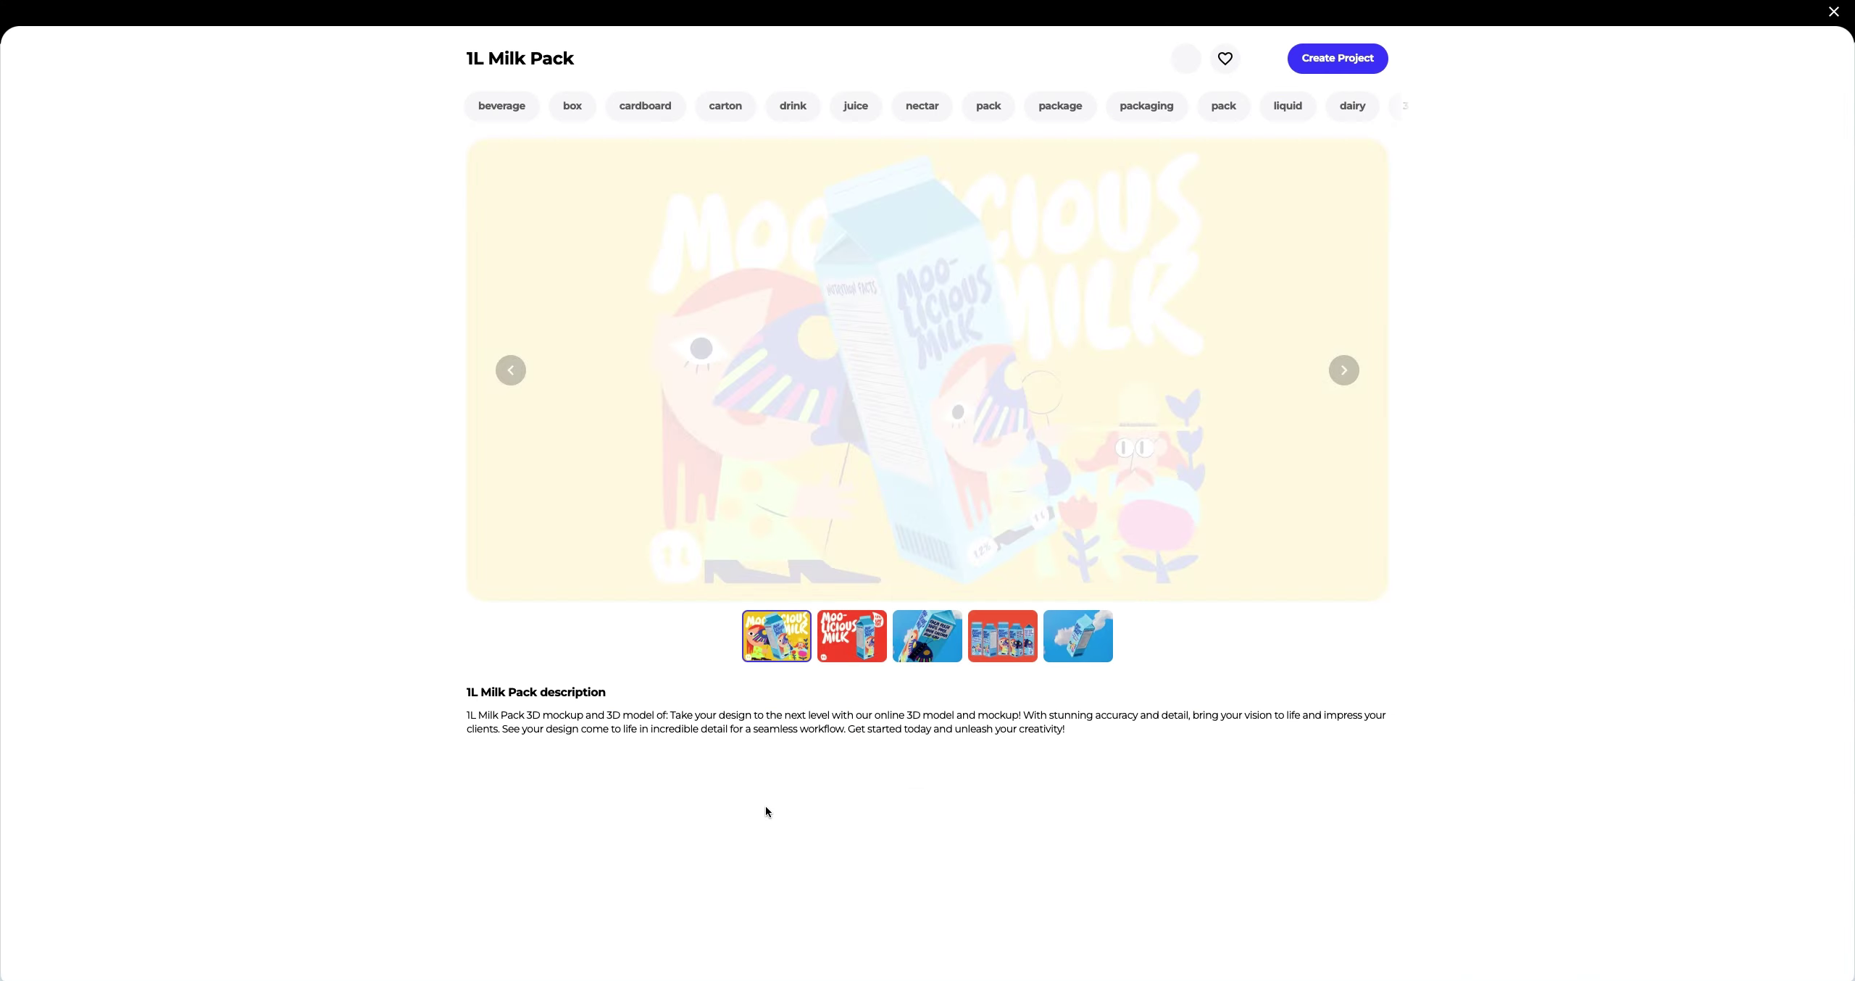
{"action": "left_click", "coordinate": [834, 637]}
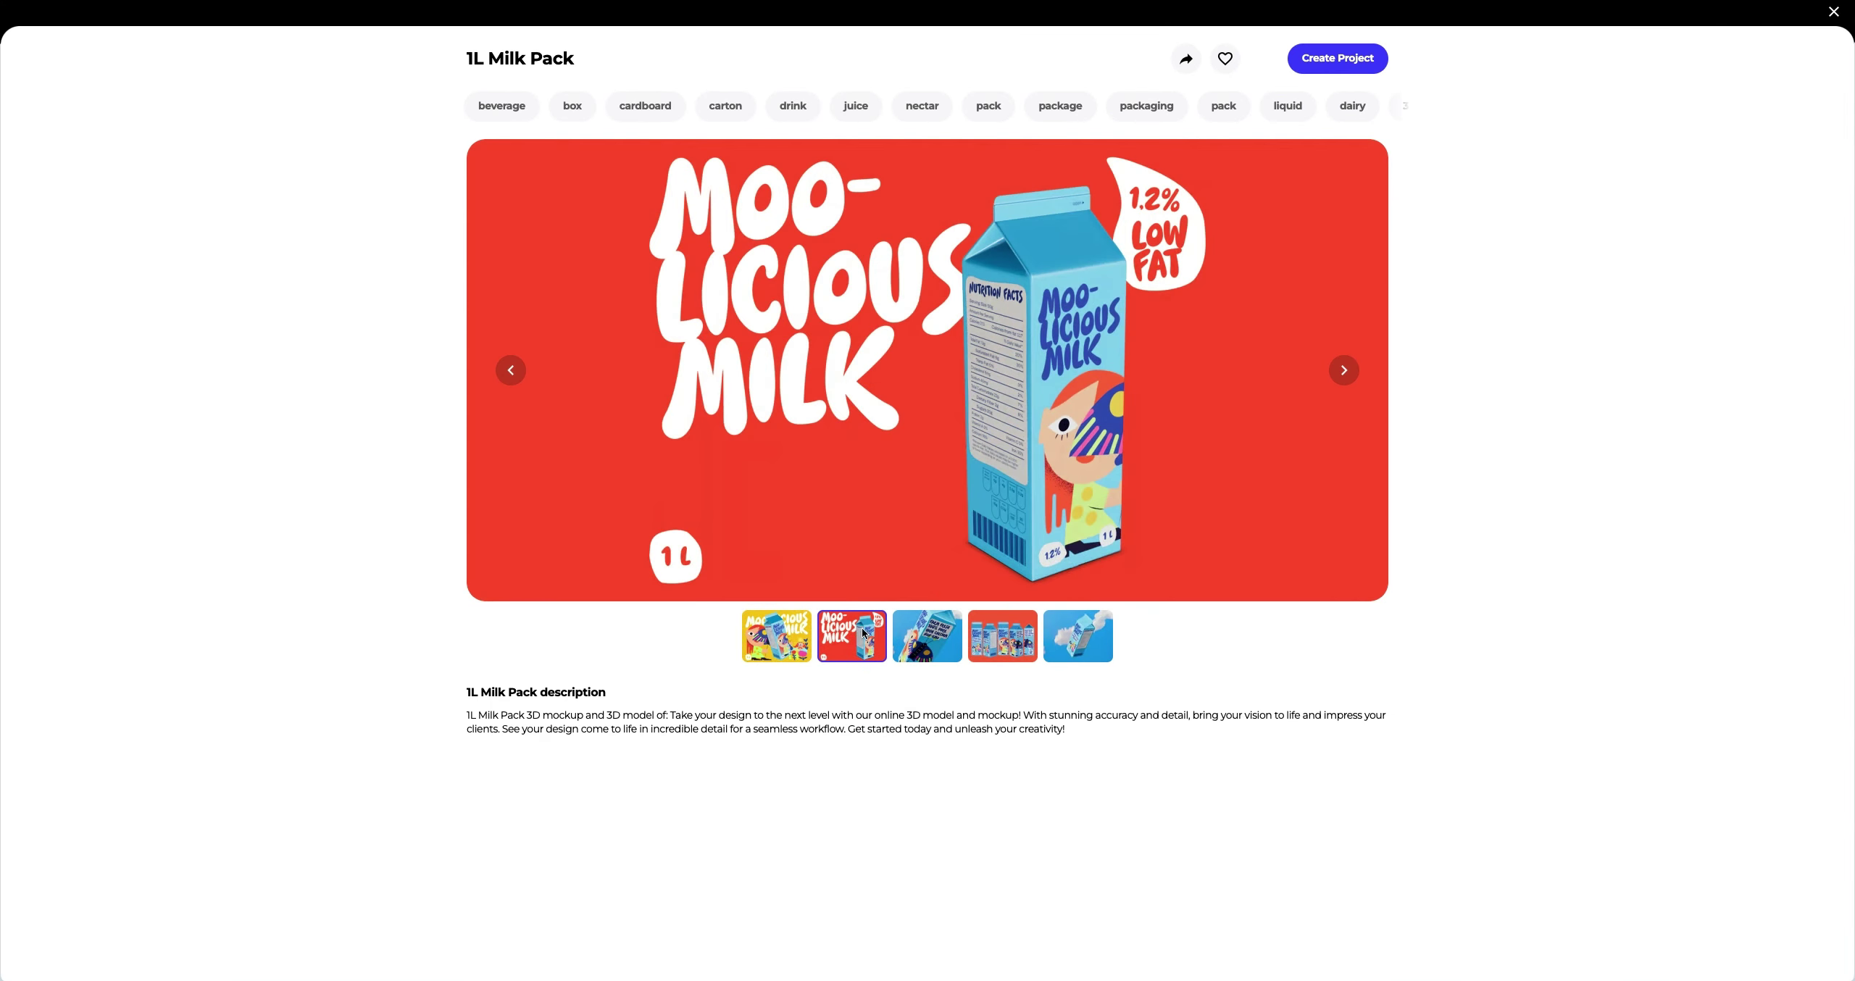
{"action": "left_click", "coordinate": [928, 637]}
{"action": "left_click", "coordinate": [986, 642]}
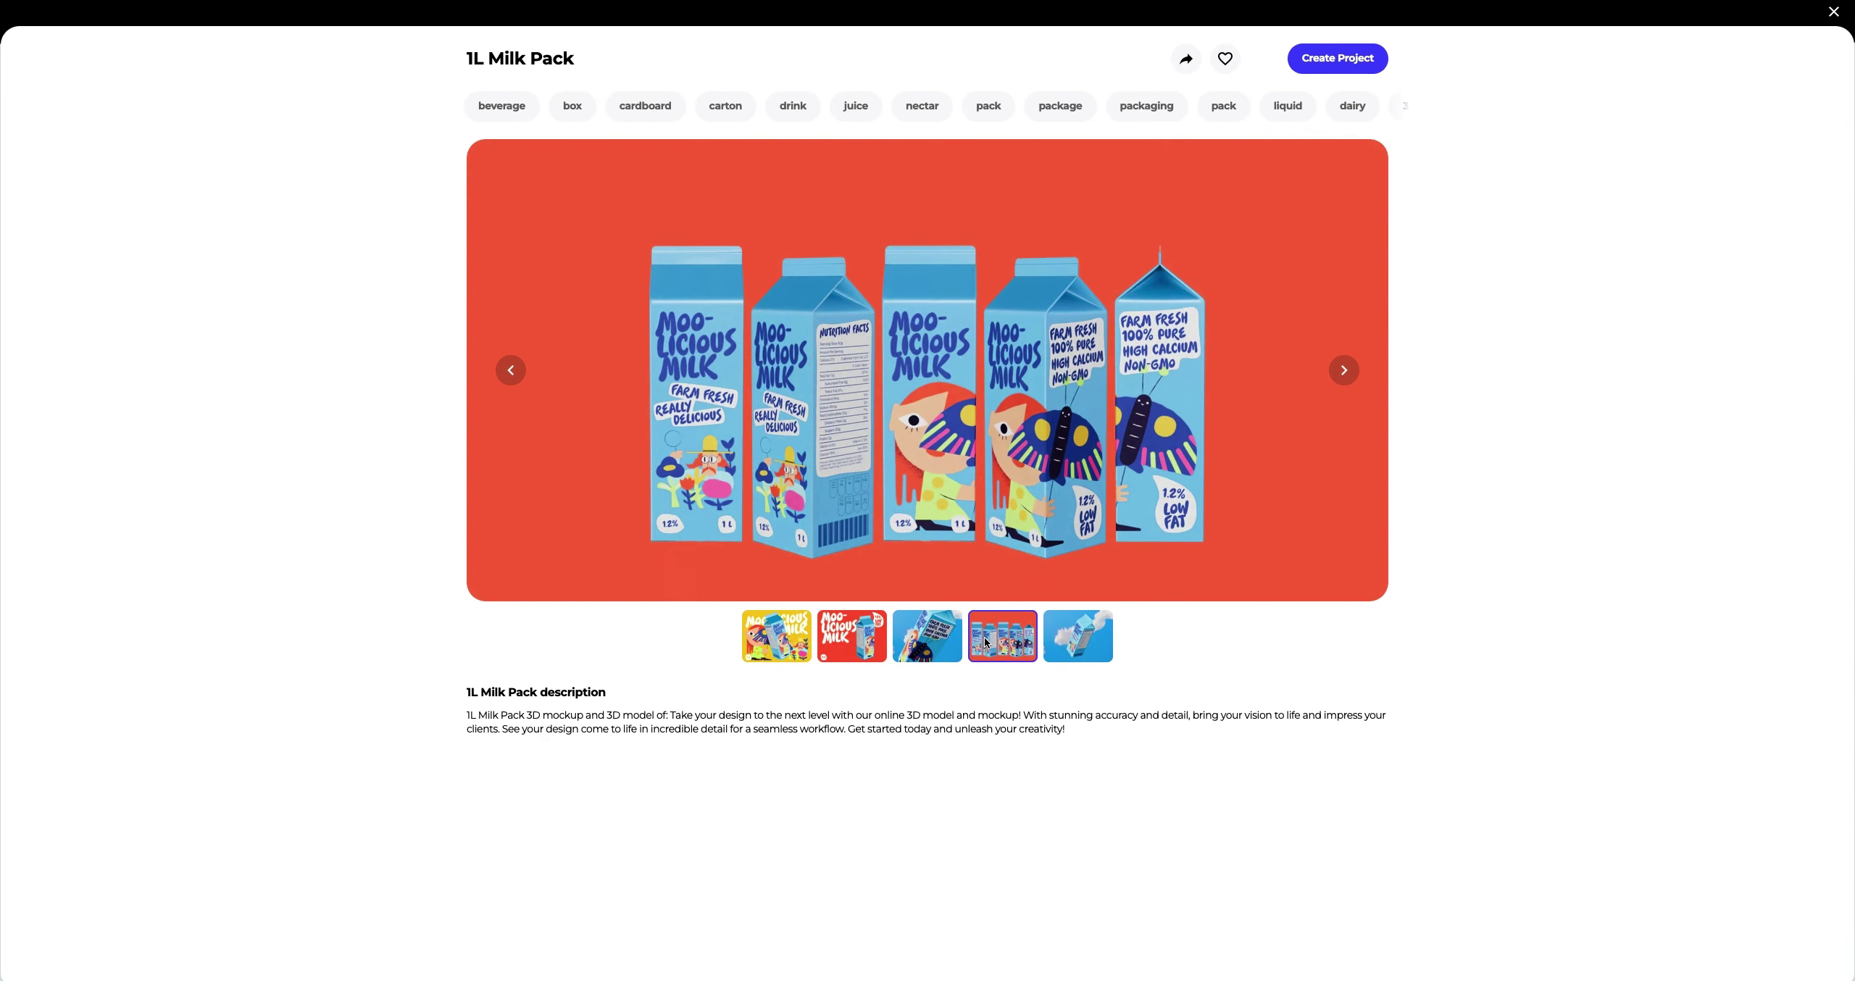
{"action": "left_click", "coordinate": [1066, 645]}
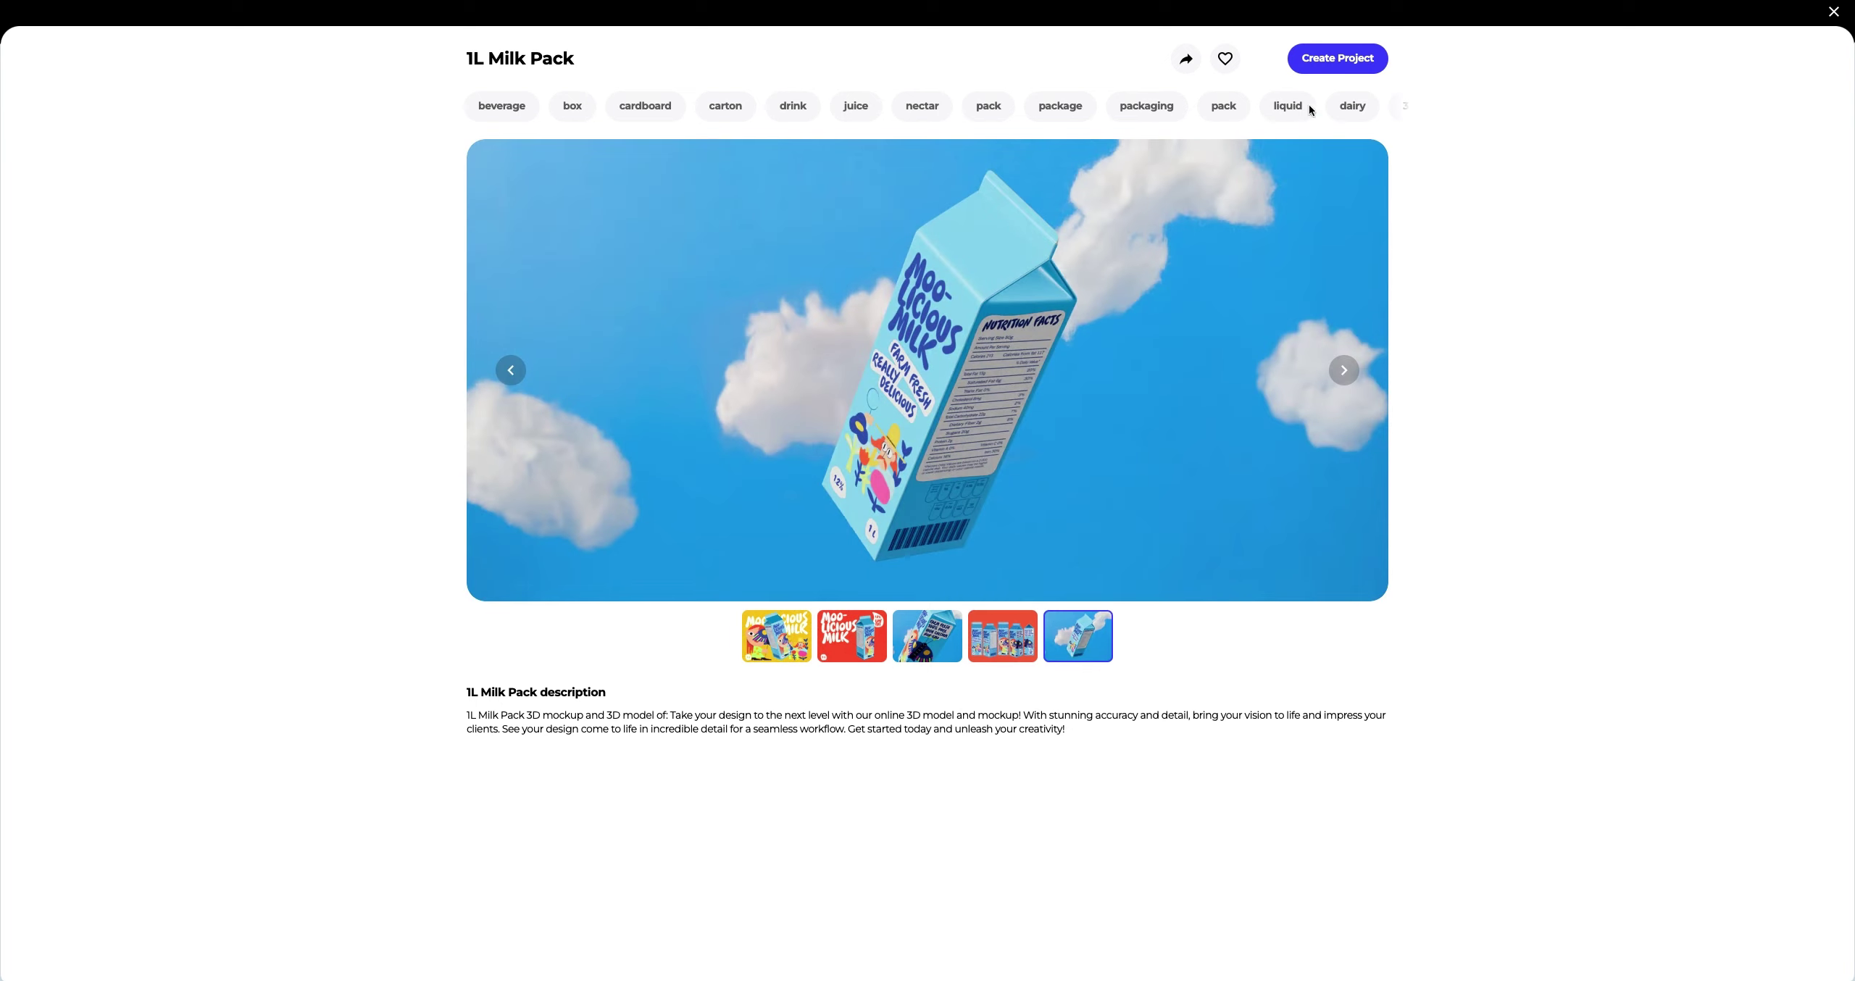
{"action": "left_click", "coordinate": [1338, 58]}
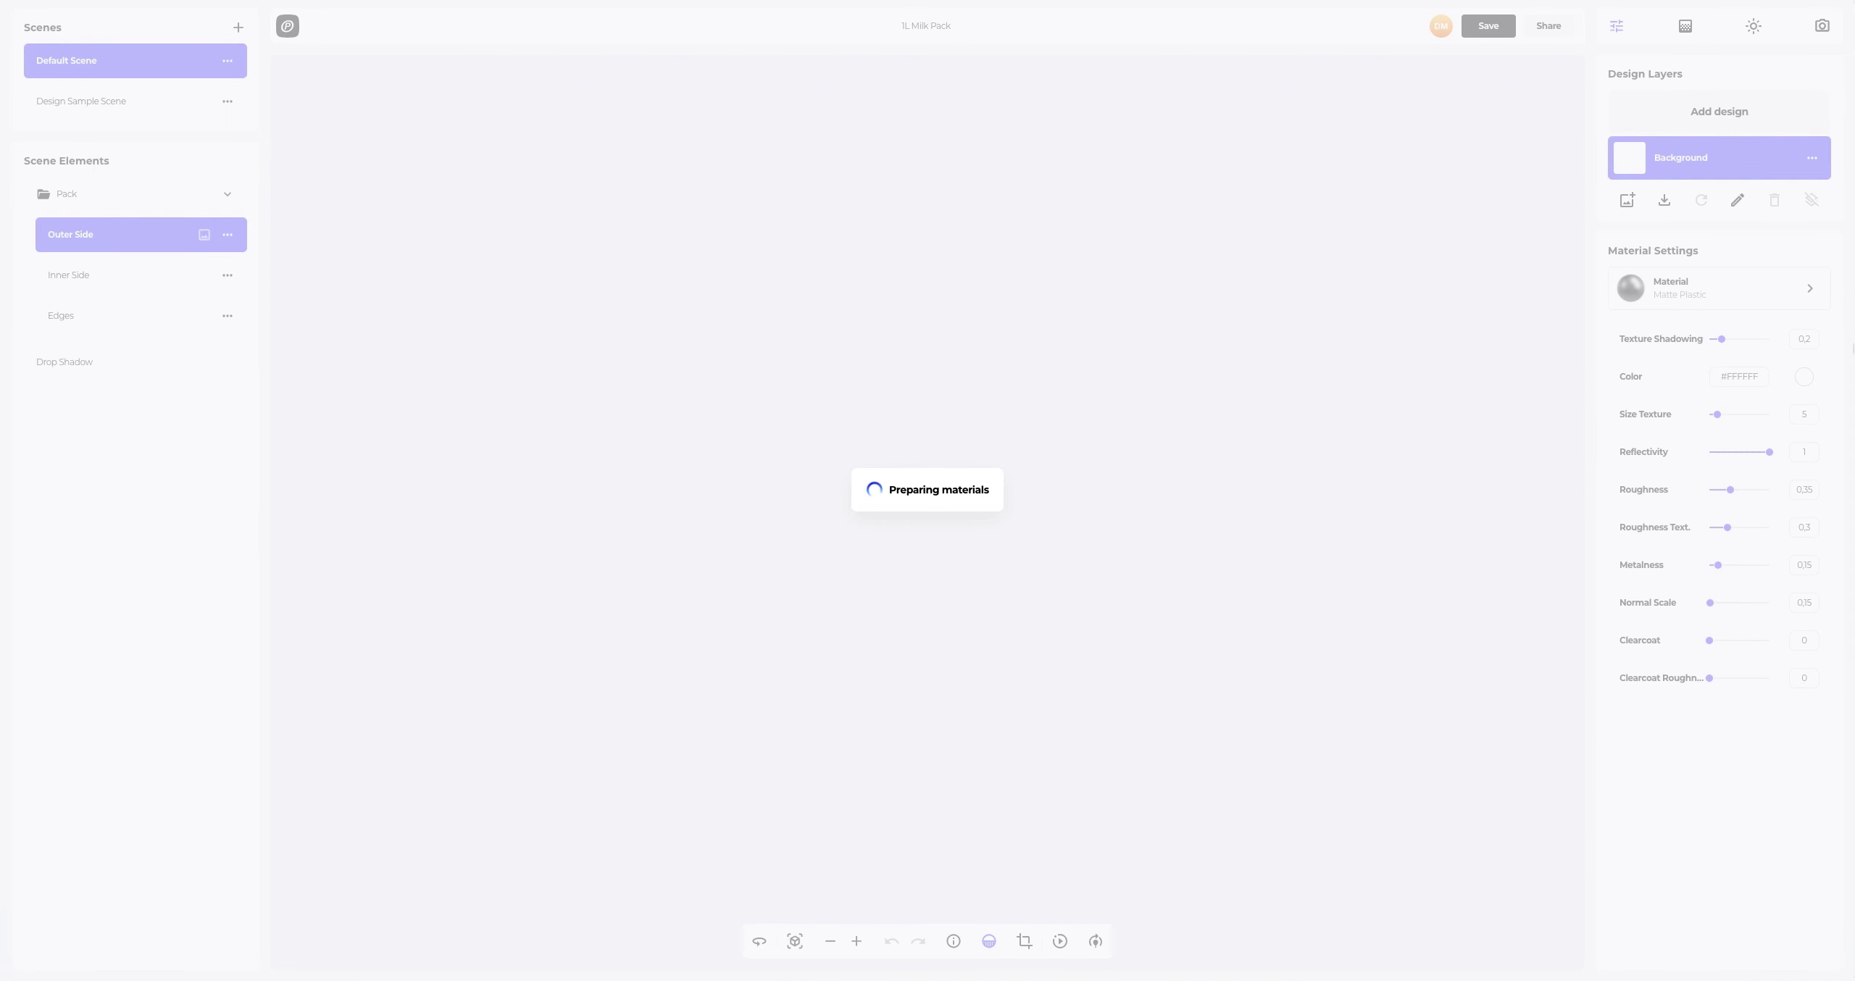
Step: Rotate the blank white carton to face front and zoom in on its top
{"action": "left_click_drag", "start_coordinate": [1422, 367], "coordinate": [1148, 369]}
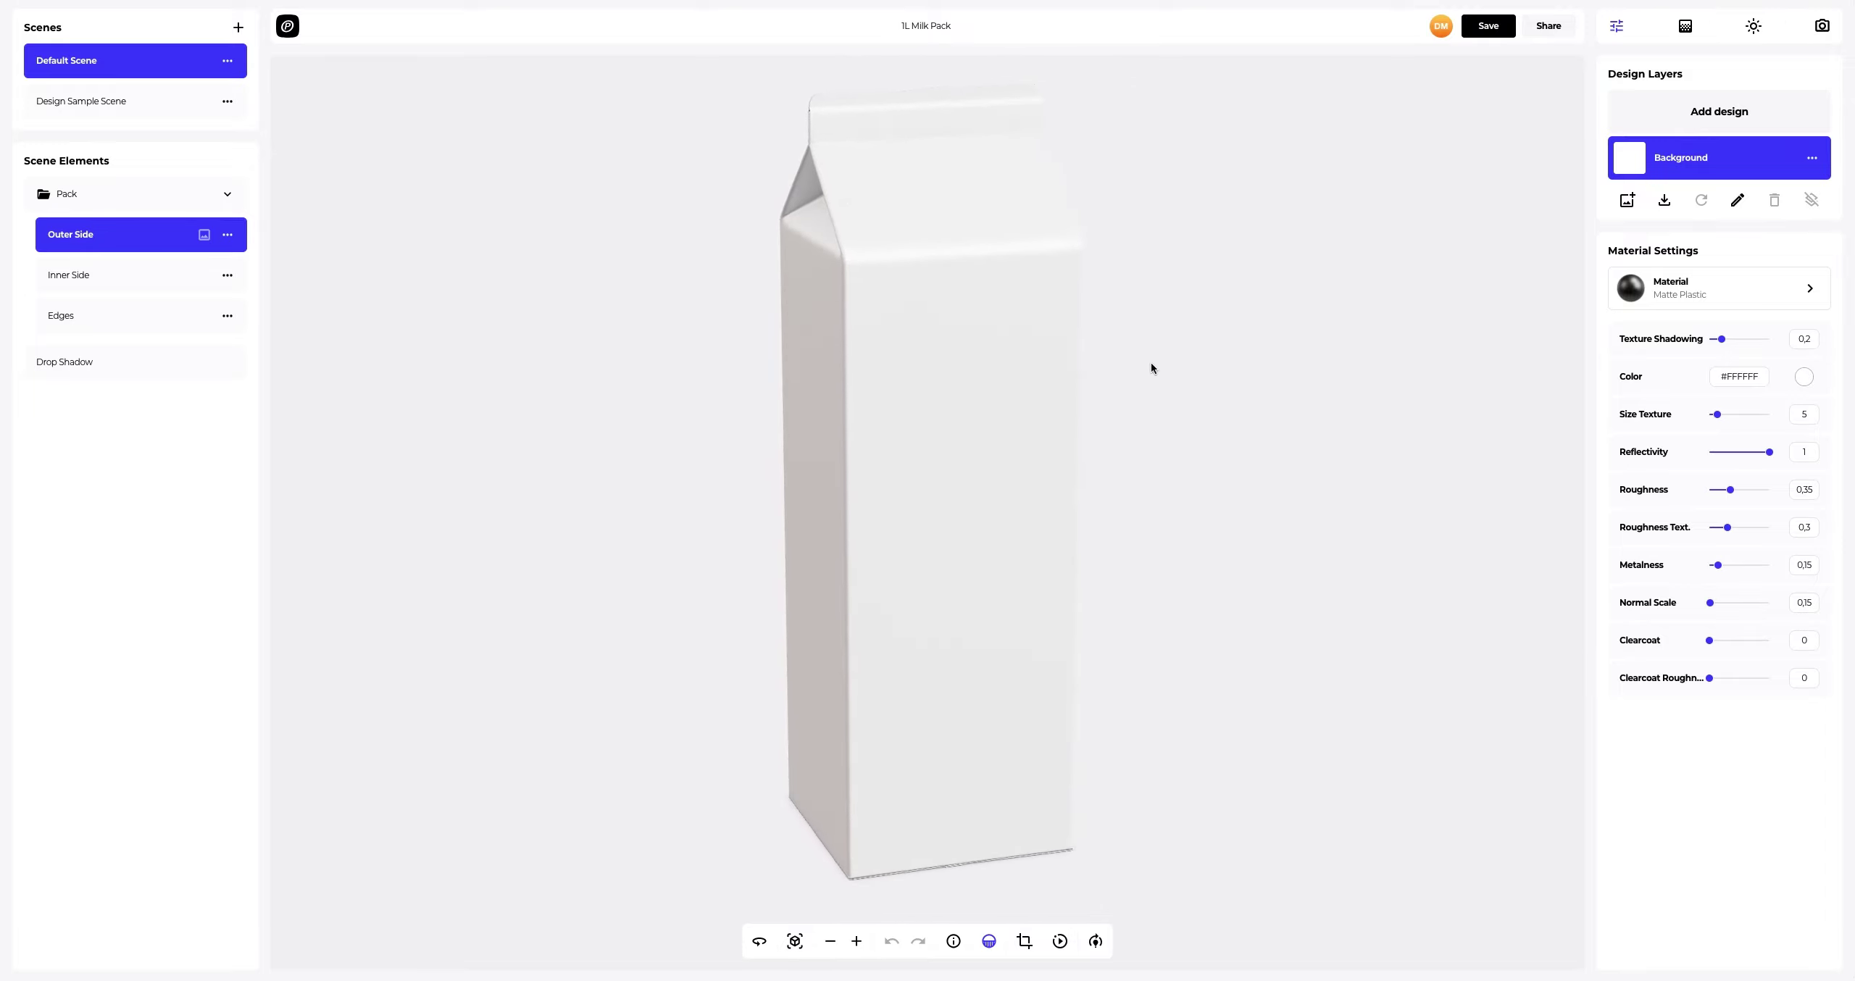
{"action": "scroll", "coordinate": [987, 306], "scroll_direction": "up", "scroll_amount": 5}
{"action": "scroll", "coordinate": [1029, 475], "scroll_direction": "down", "scroll_amount": 2}
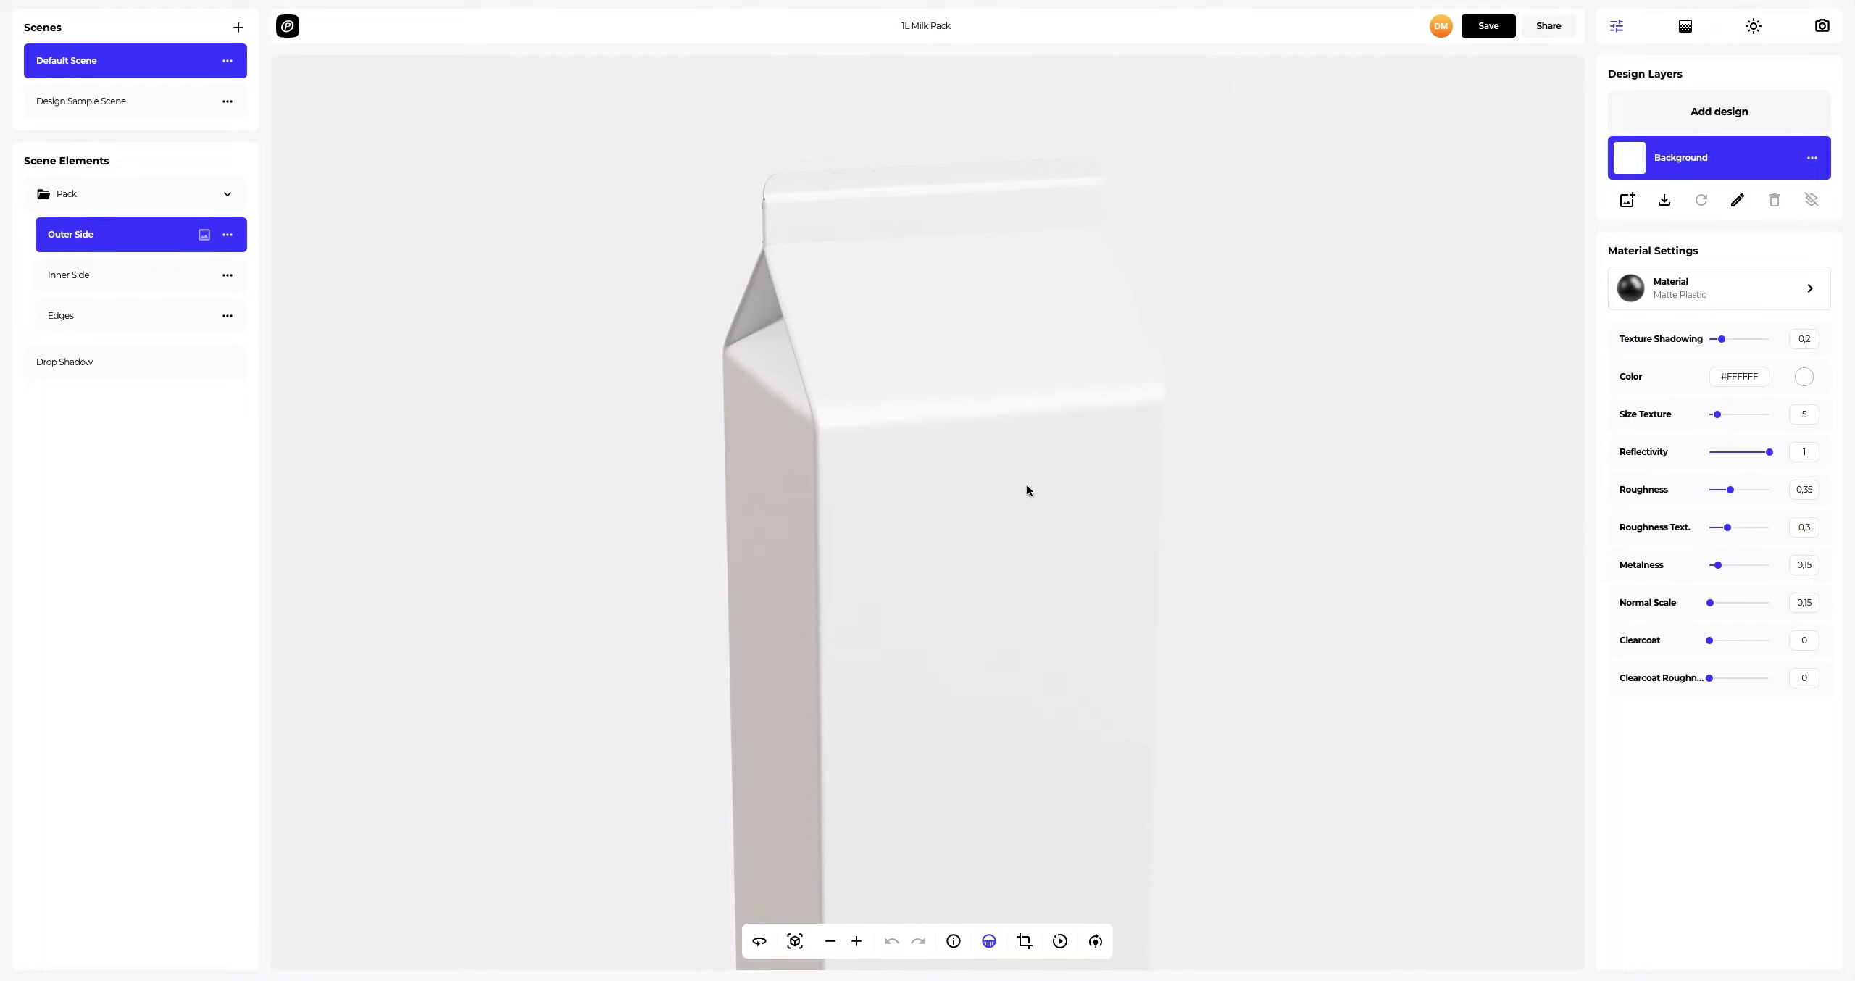
{"action": "scroll", "coordinate": [1024, 486], "scroll_direction": "up", "scroll_amount": 2}
Step: Change the outer side's material from Matte Plastic to Rough Paper from the Paper category
{"action": "left_click", "coordinate": [1721, 298]}
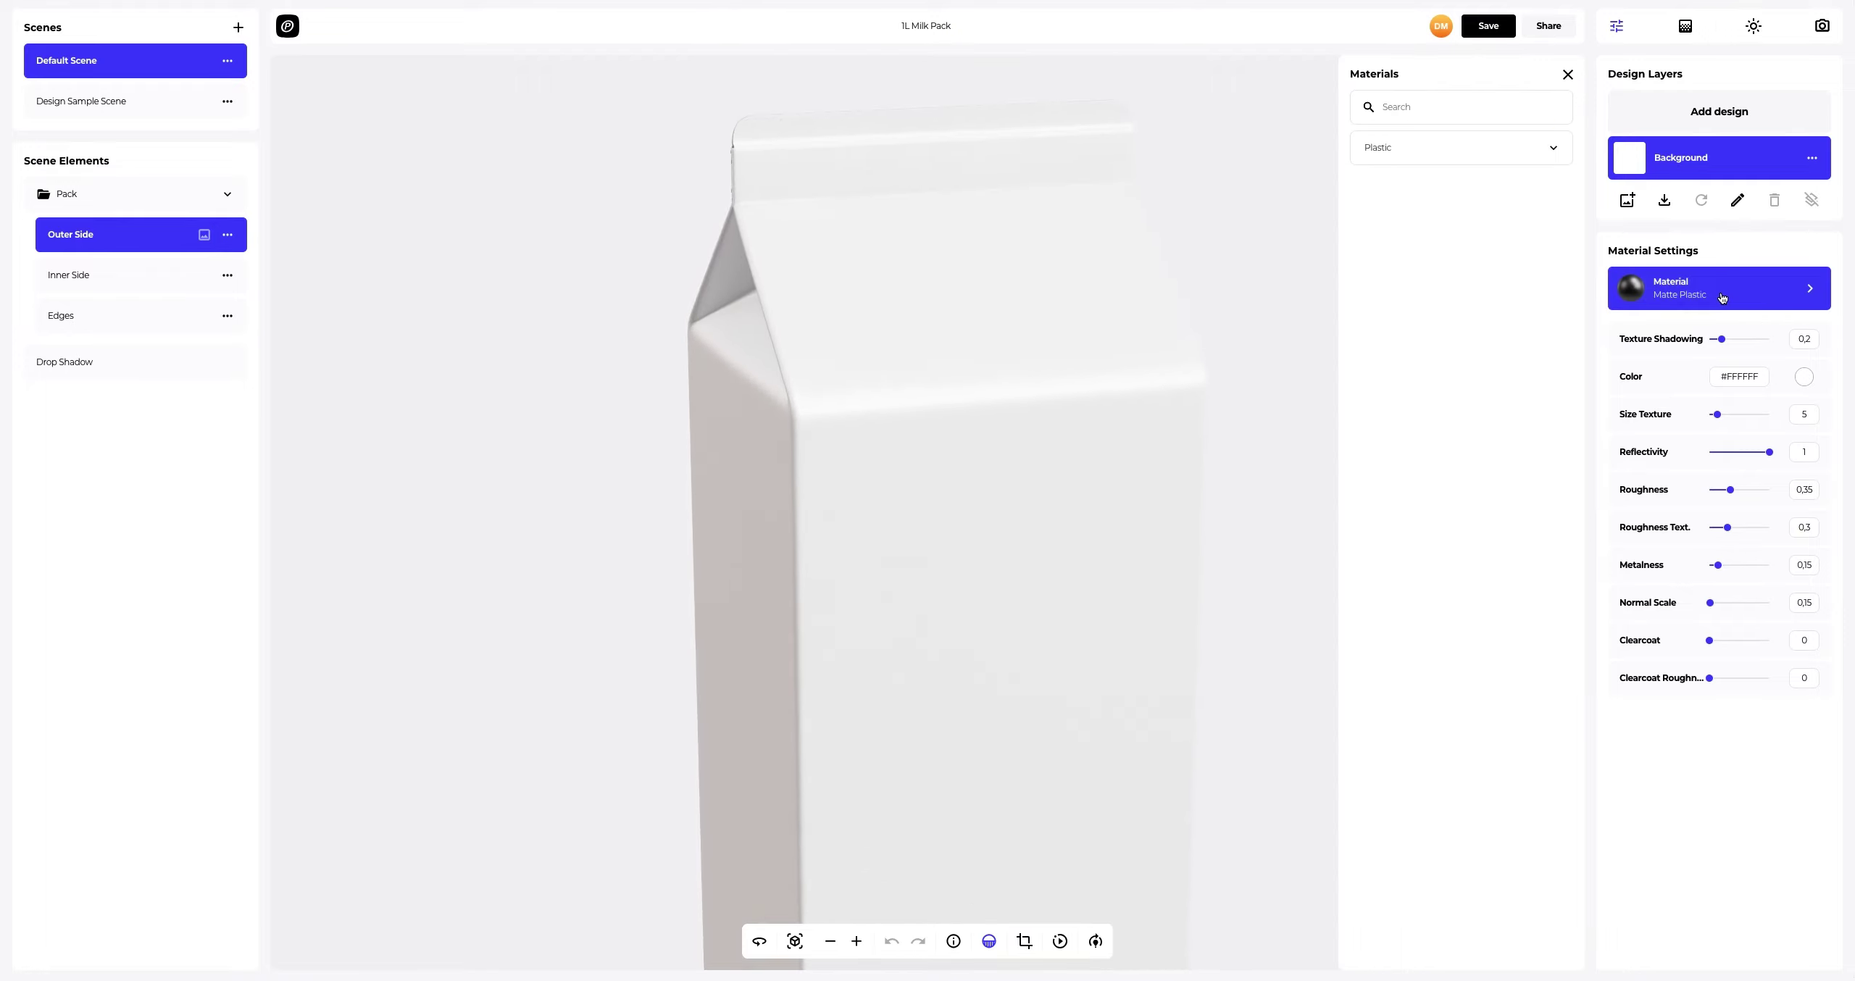
{"action": "left_click", "coordinate": [1412, 155]}
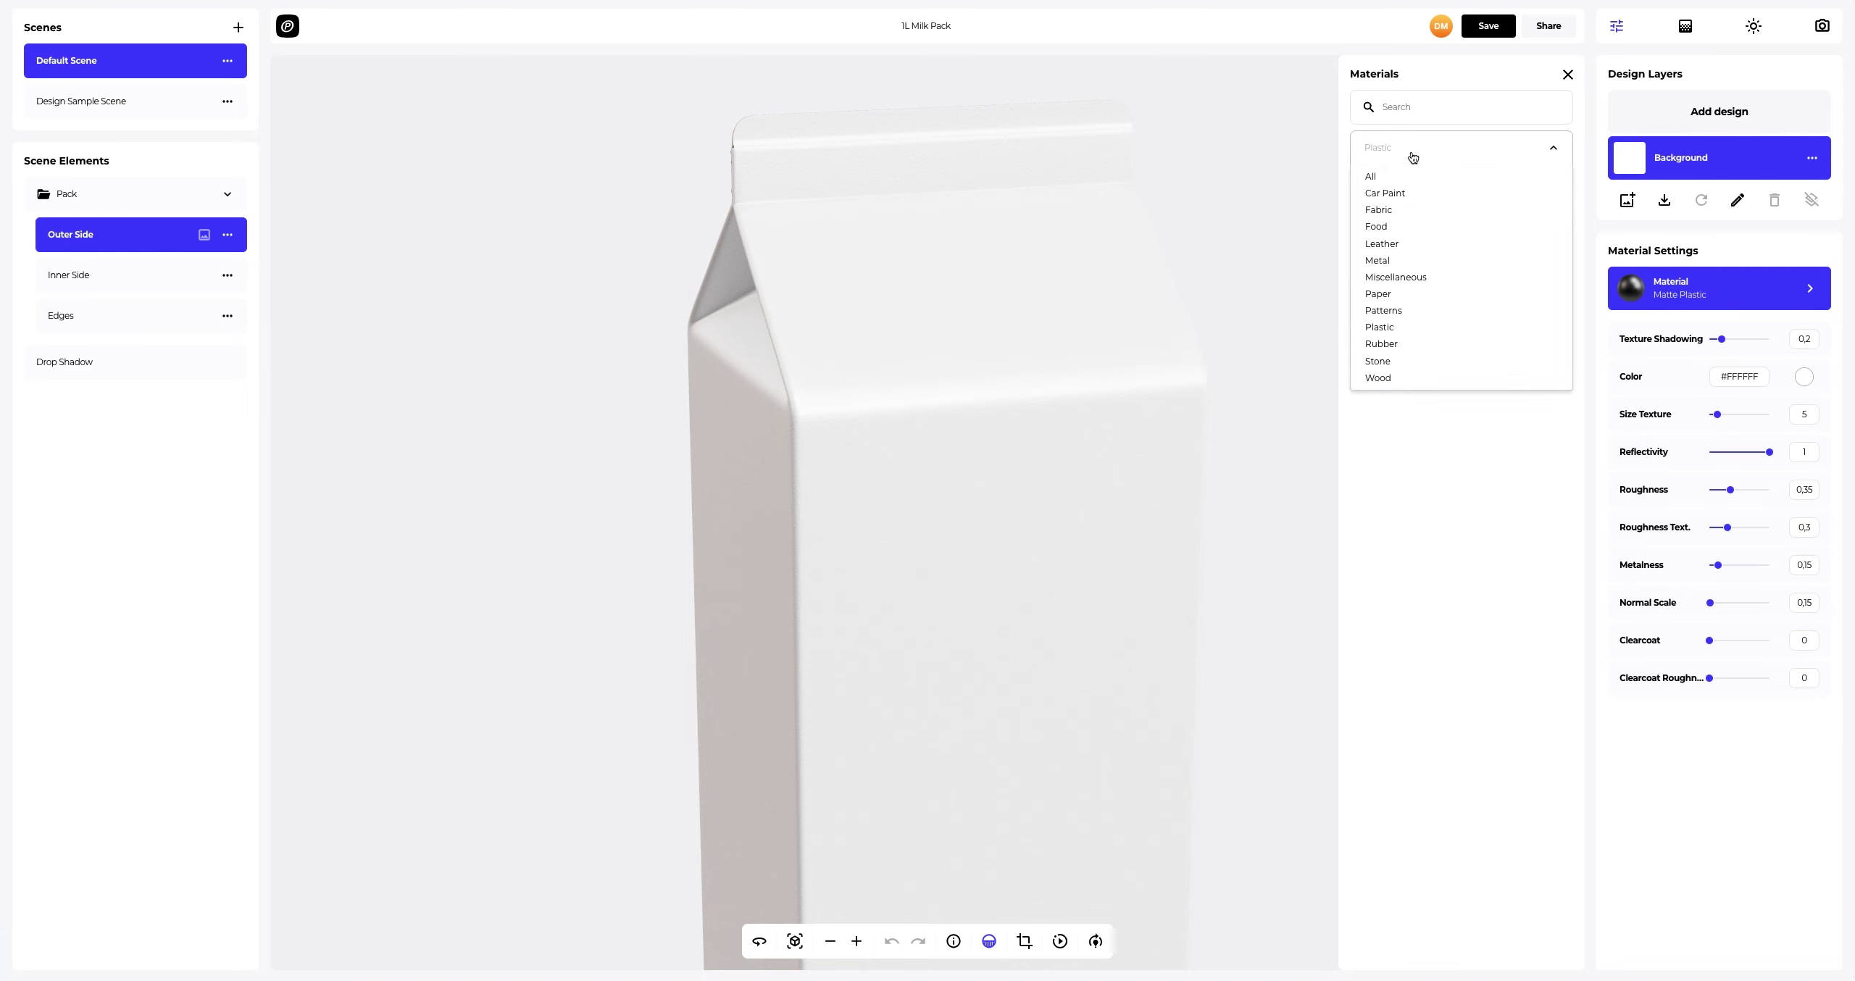
{"action": "left_click", "coordinate": [1384, 294]}
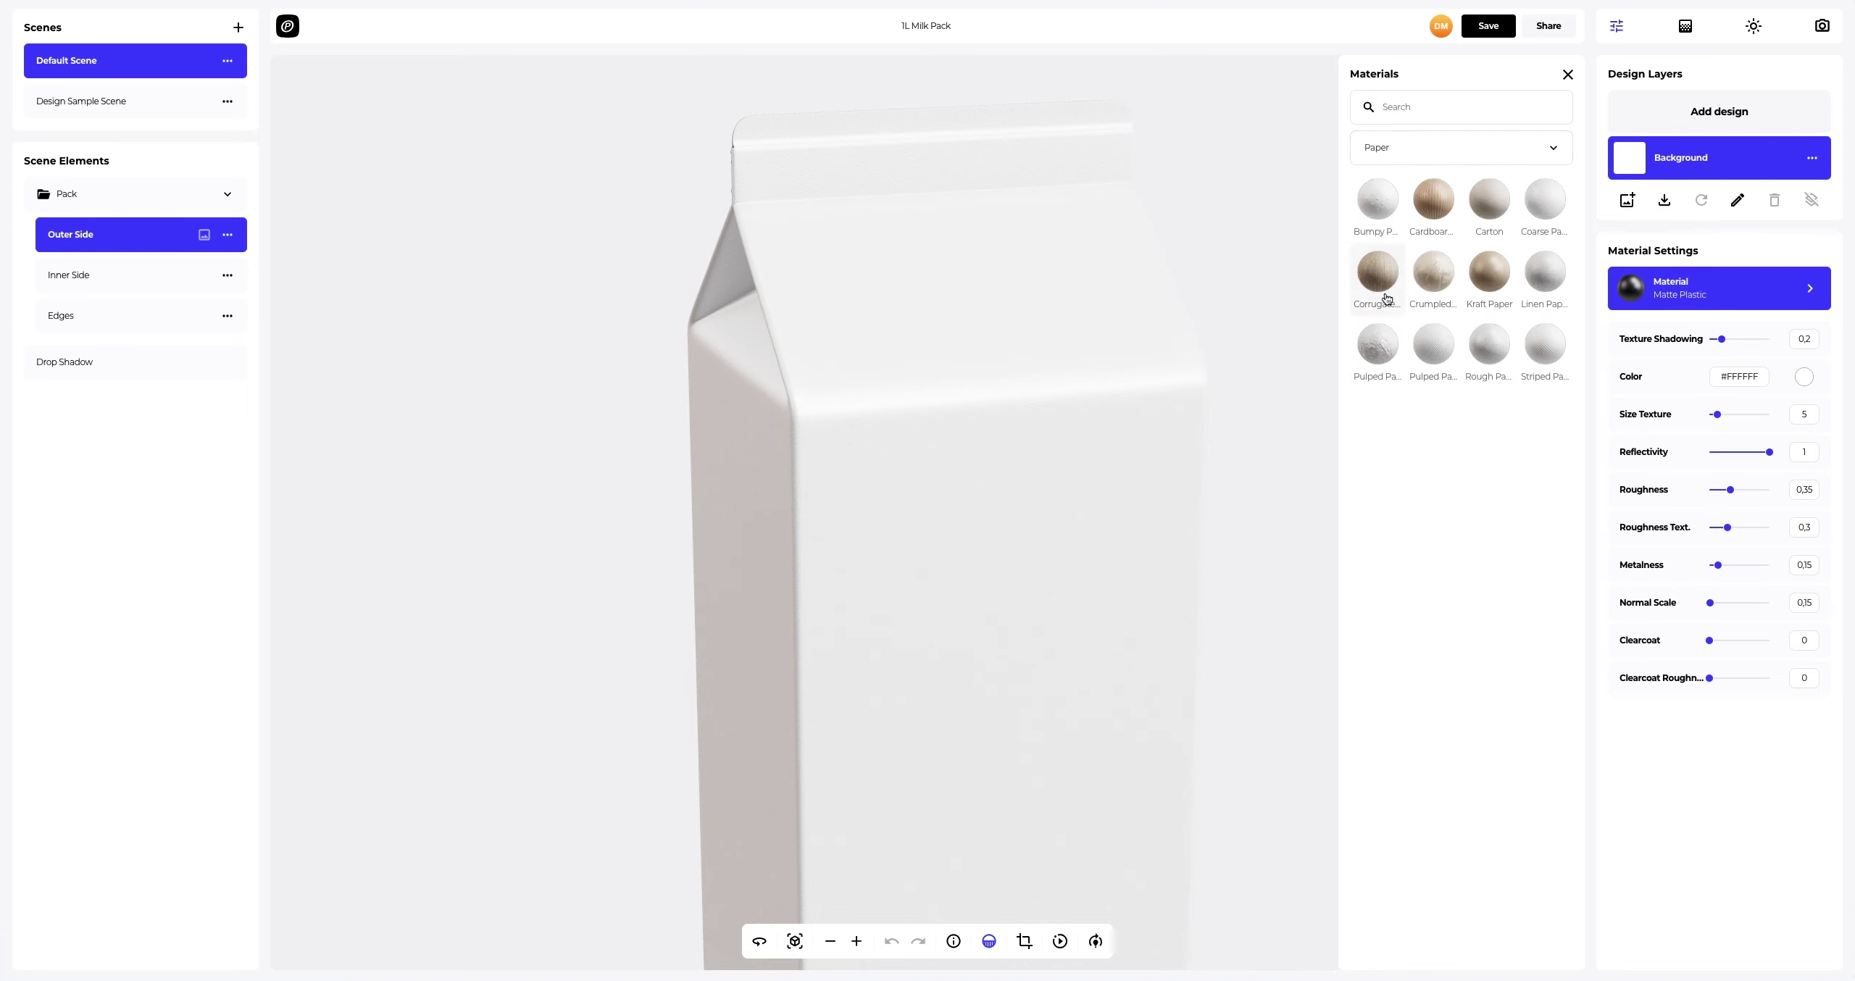
{"action": "left_click", "coordinate": [1482, 352]}
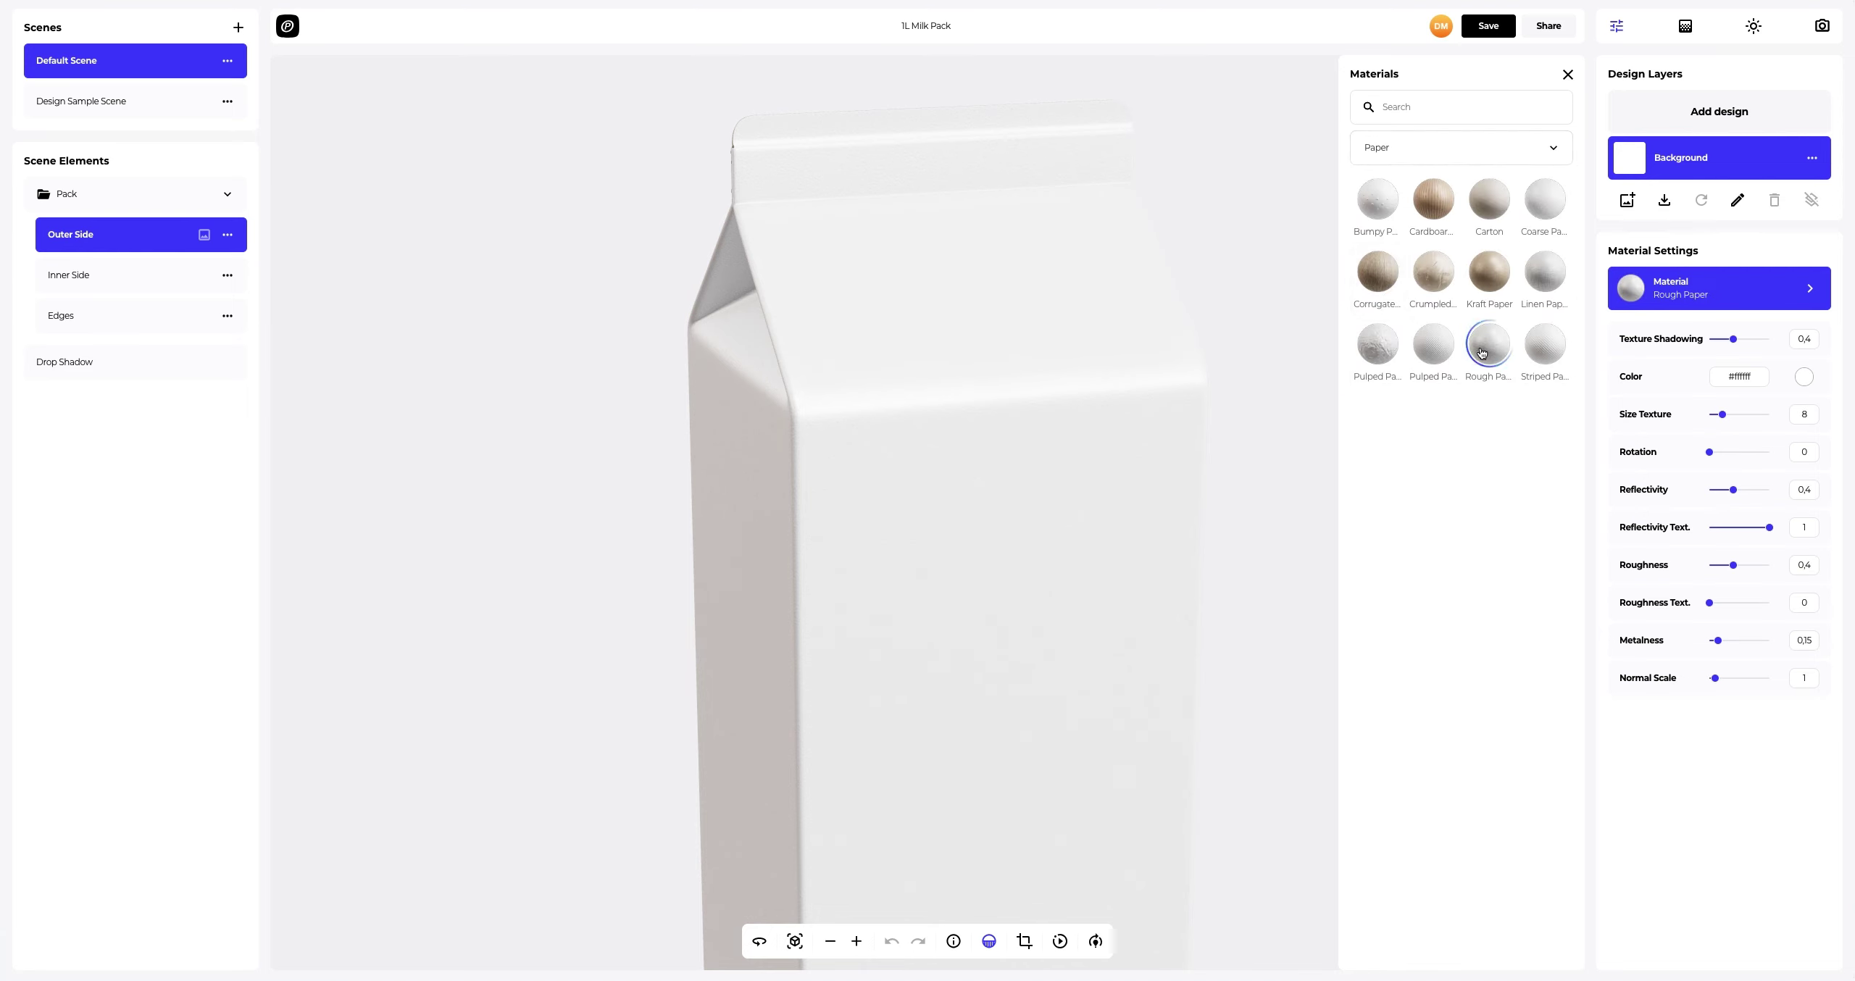
{"action": "left_click", "coordinate": [1568, 74]}
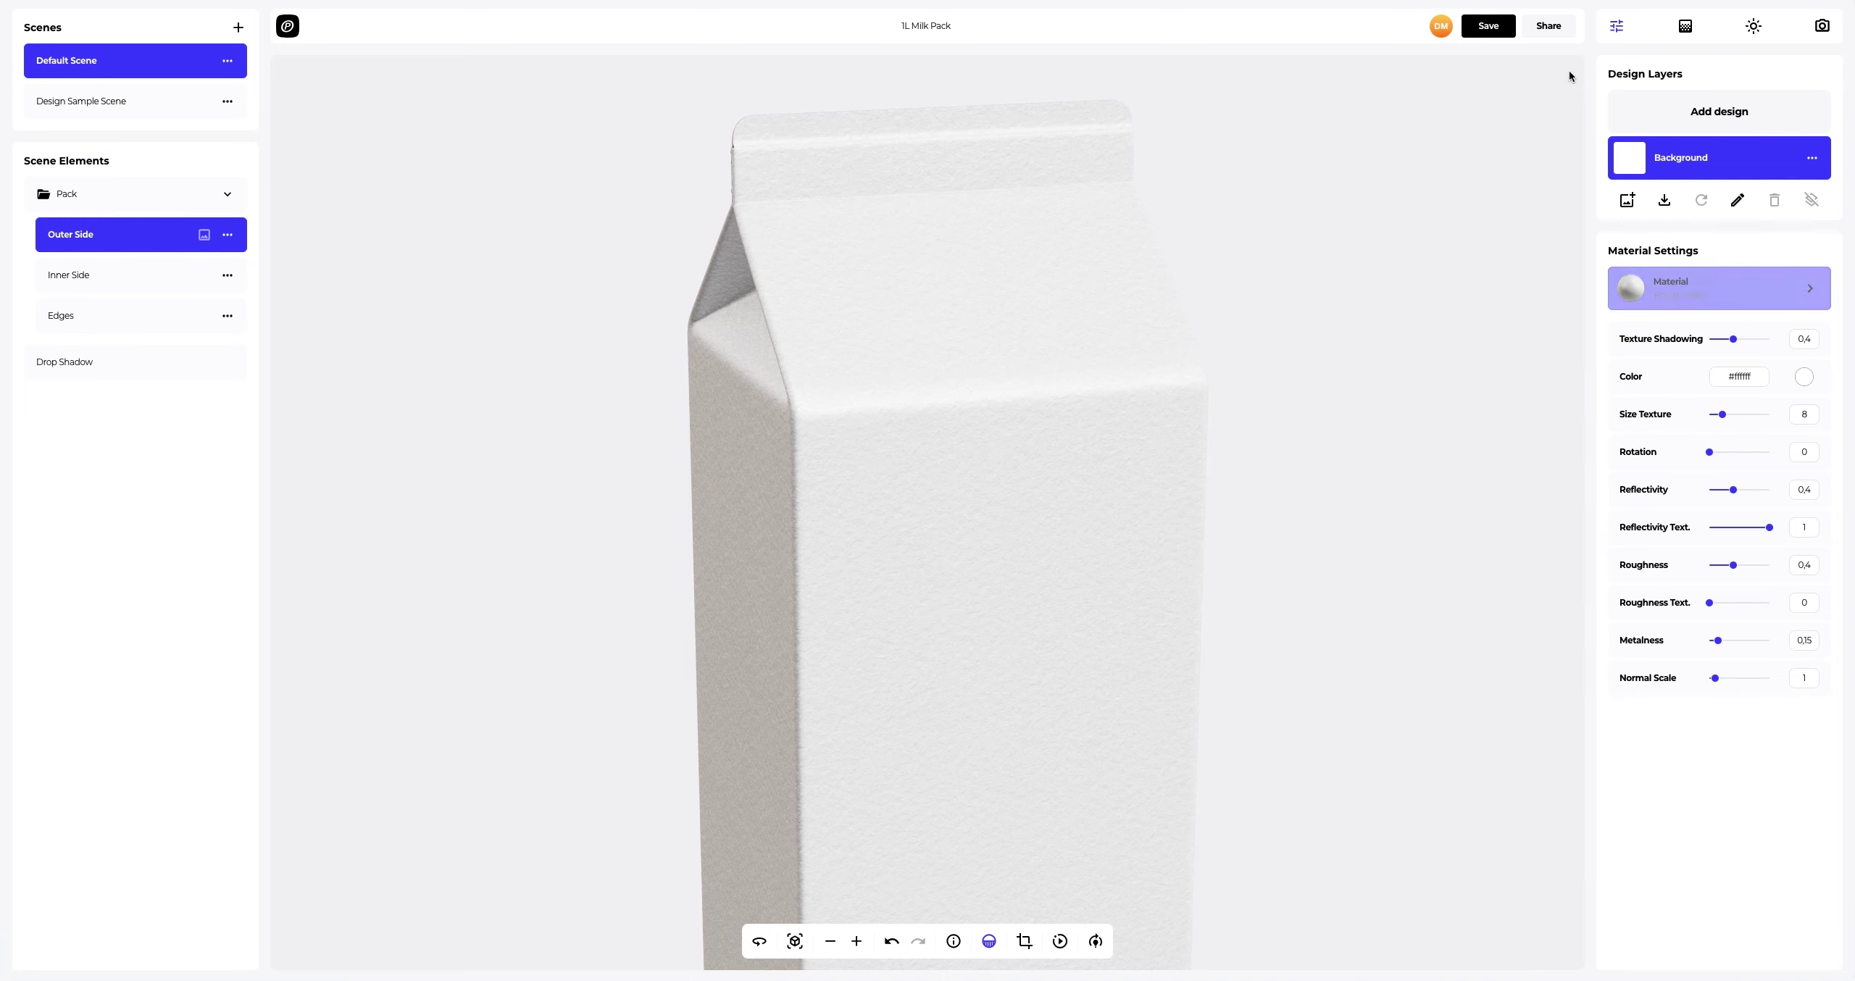
Step: Set the outer side's material colour to bright cyan-blue #1BB1FF
{"action": "left_click", "coordinate": [1804, 378]}
{"action": "left_click", "coordinate": [1756, 582]}
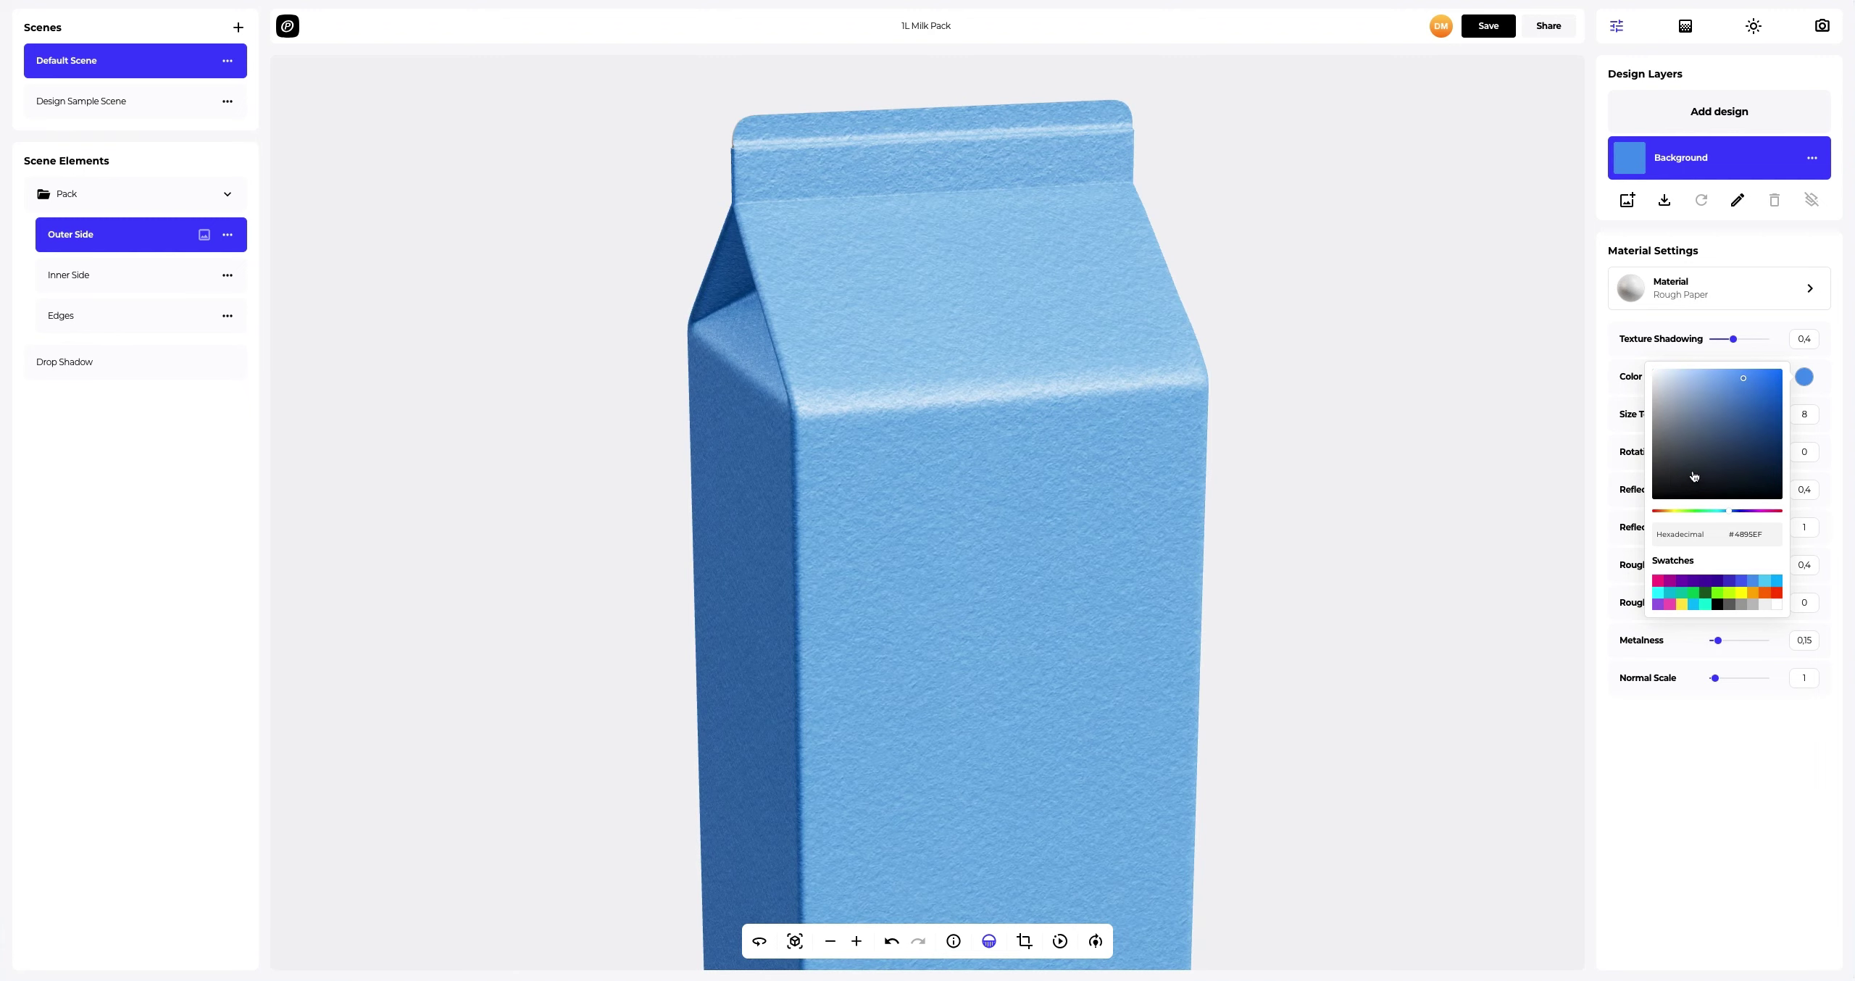
{"action": "left_click_drag", "start_coordinate": [1700, 413], "coordinate": [1743, 406]}
{"action": "left_click_drag", "start_coordinate": [1770, 534], "coordinate": [1718, 534]}
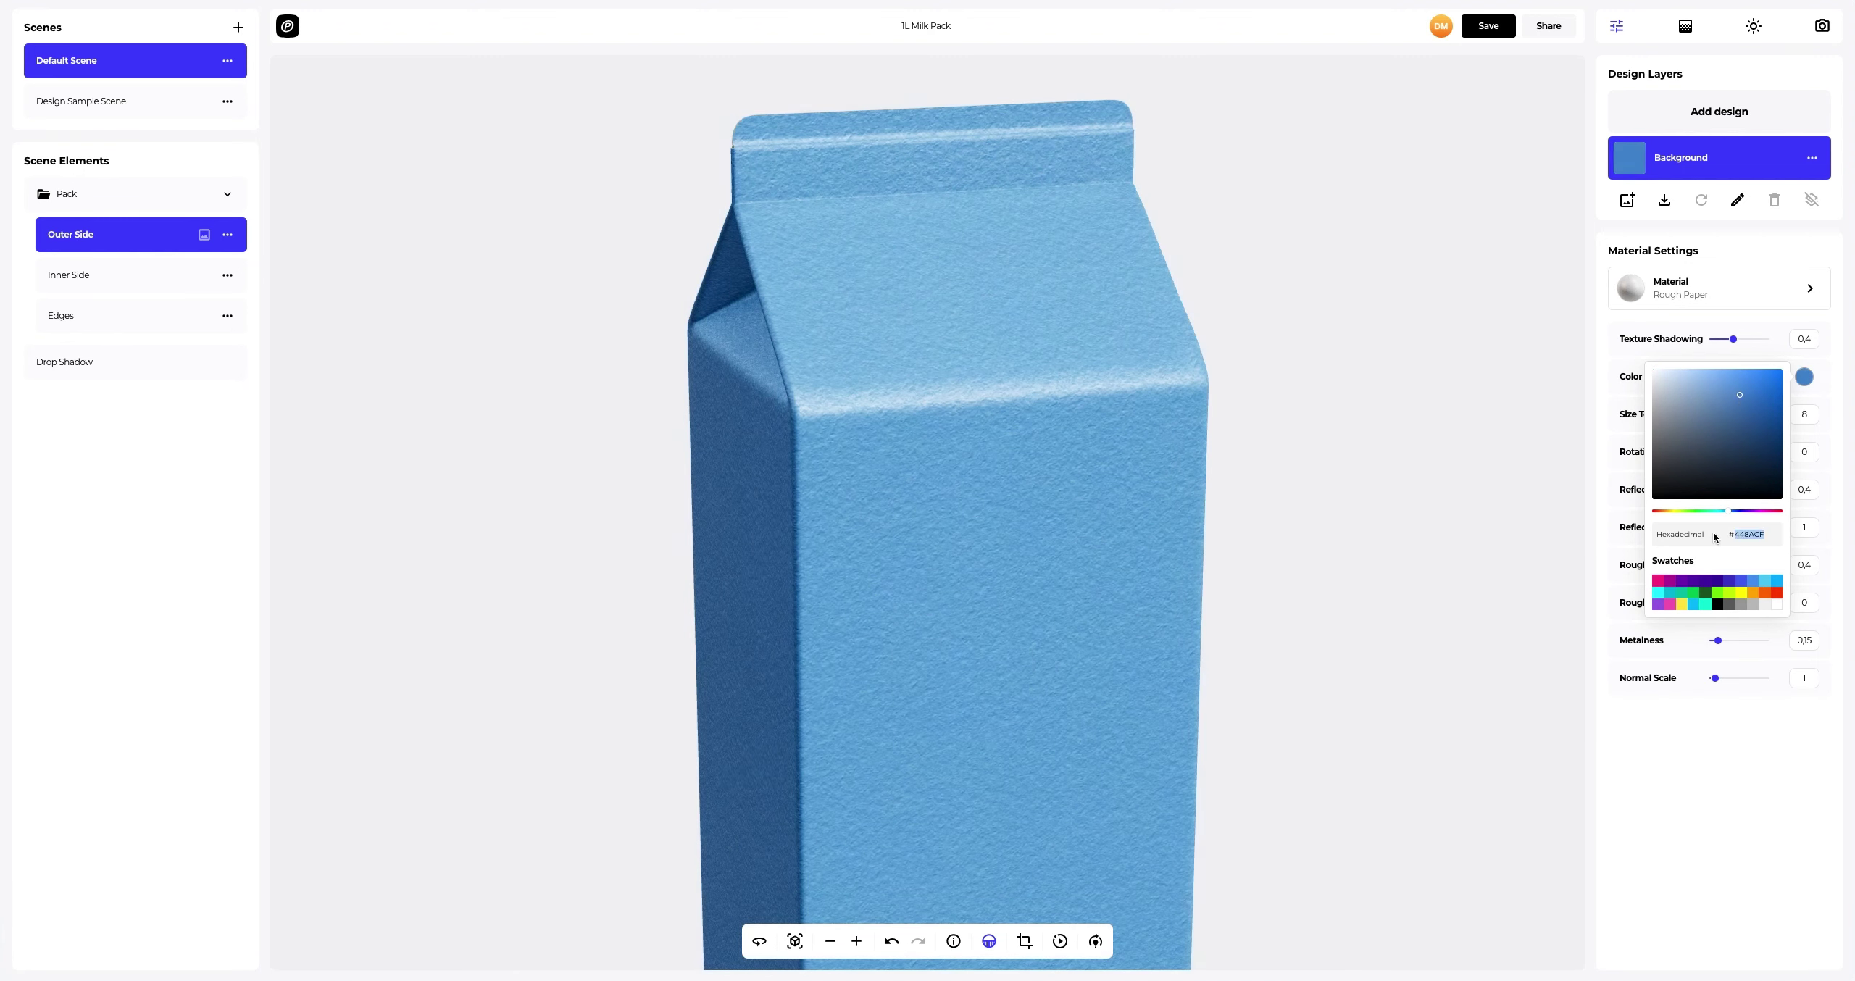
{"action": "type", "text": "#1BB1FF"}
{"action": "left_click", "coordinate": [1594, 544]}
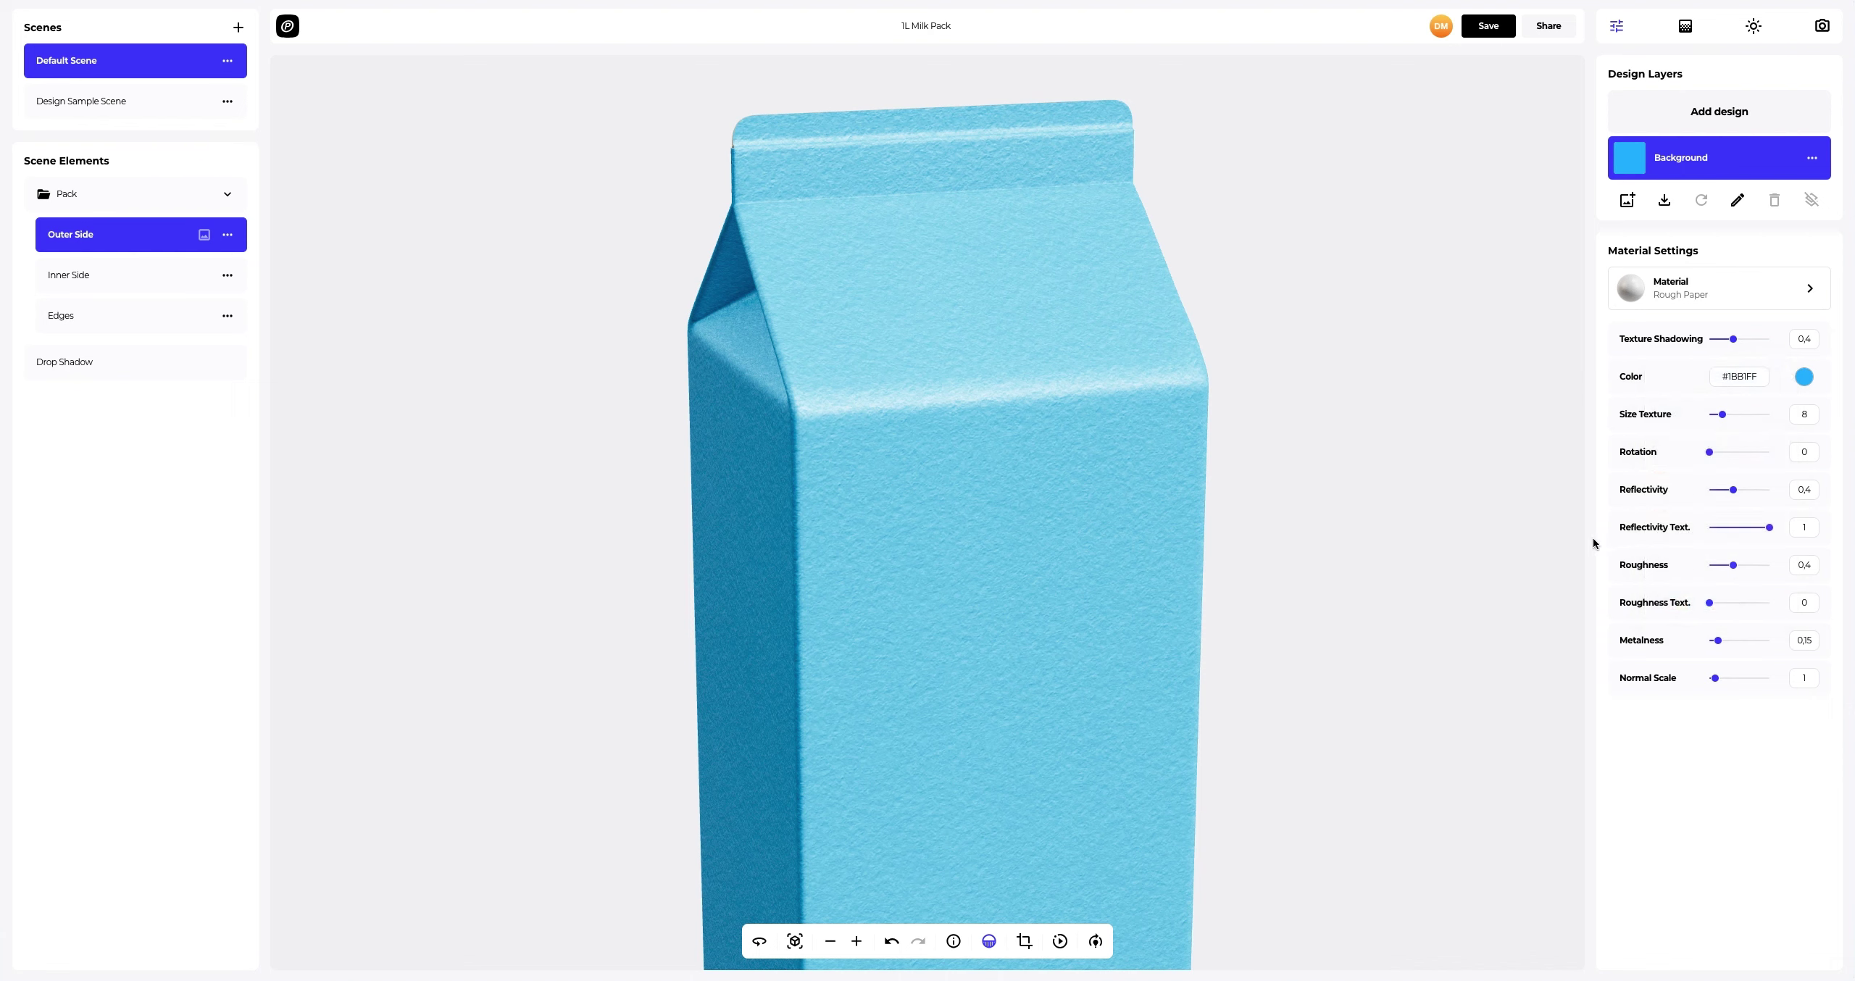
Step: Set texture shadowing 0, texture size 30, roughness 0.2 and metalness 0.1, then fit the carton in view
{"action": "left_click_drag", "start_coordinate": [1722, 340], "coordinate": [1708, 340]}
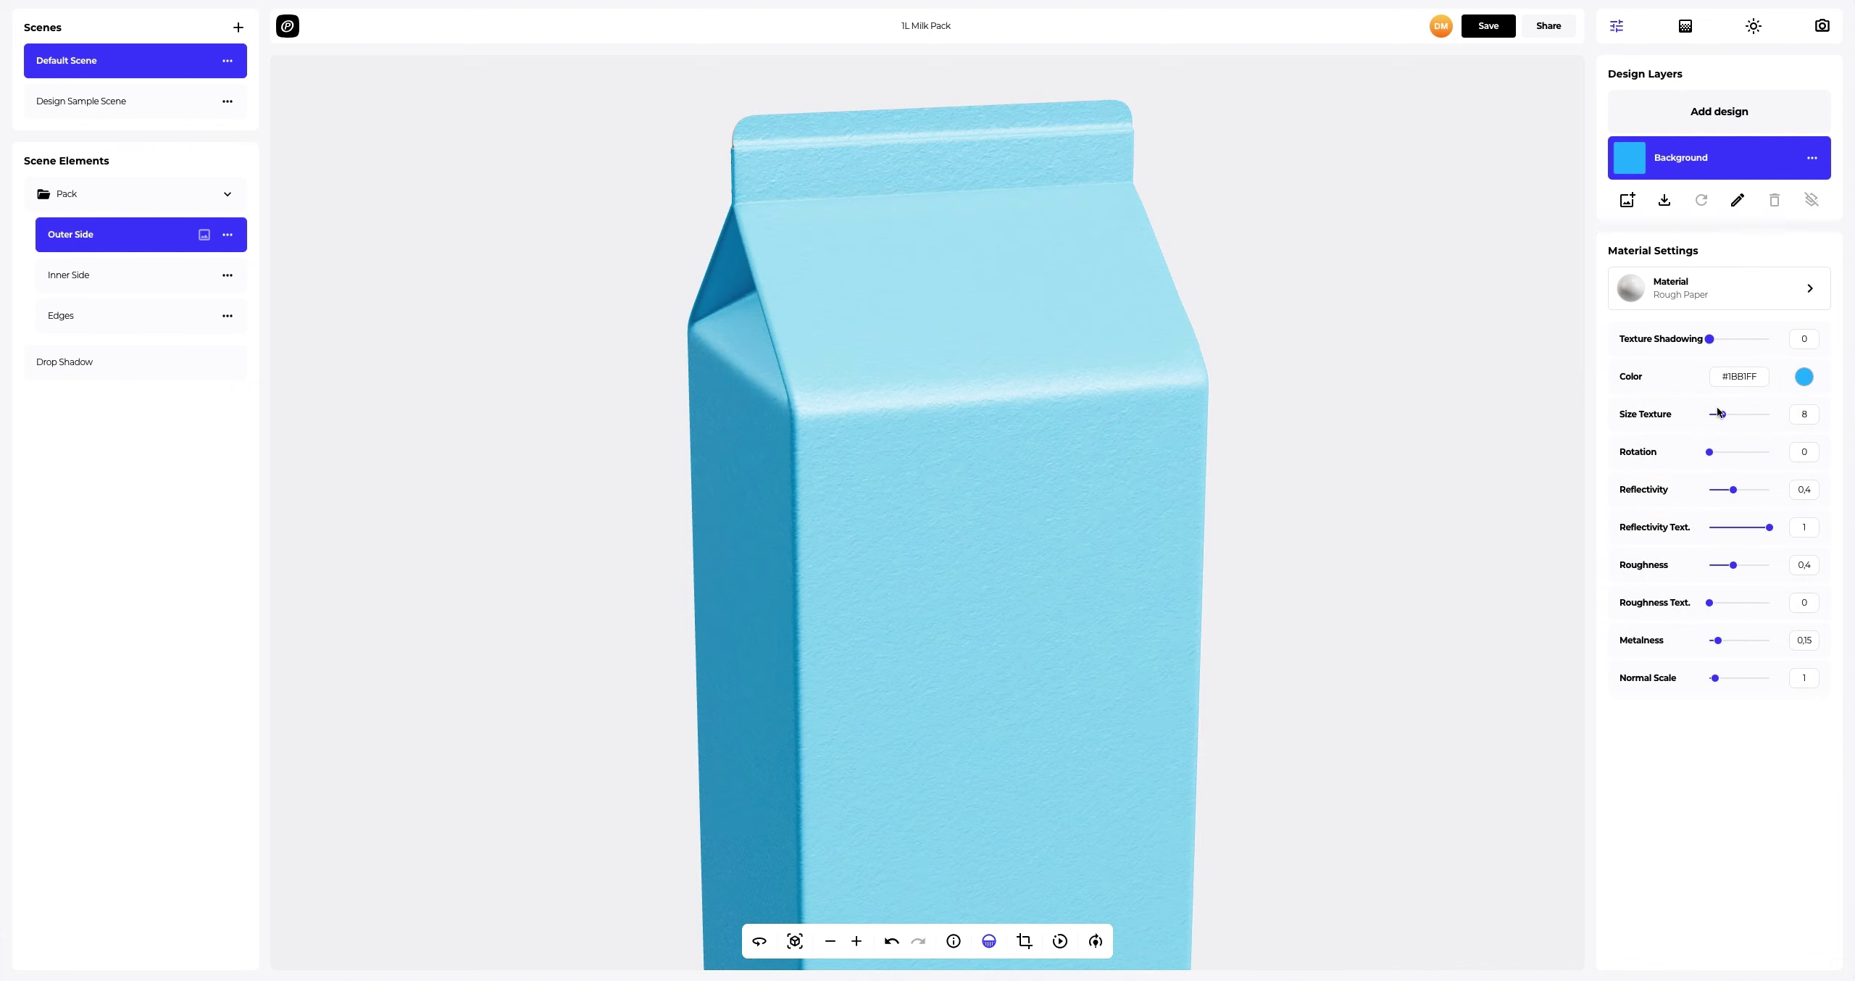
{"action": "left_click_drag", "start_coordinate": [1722, 414], "coordinate": [1787, 422]}
{"action": "left_click_drag", "start_coordinate": [1734, 566], "coordinate": [1717, 646]}
{"action": "left_click_drag", "start_coordinate": [850, 439], "coordinate": [1377, 438]}
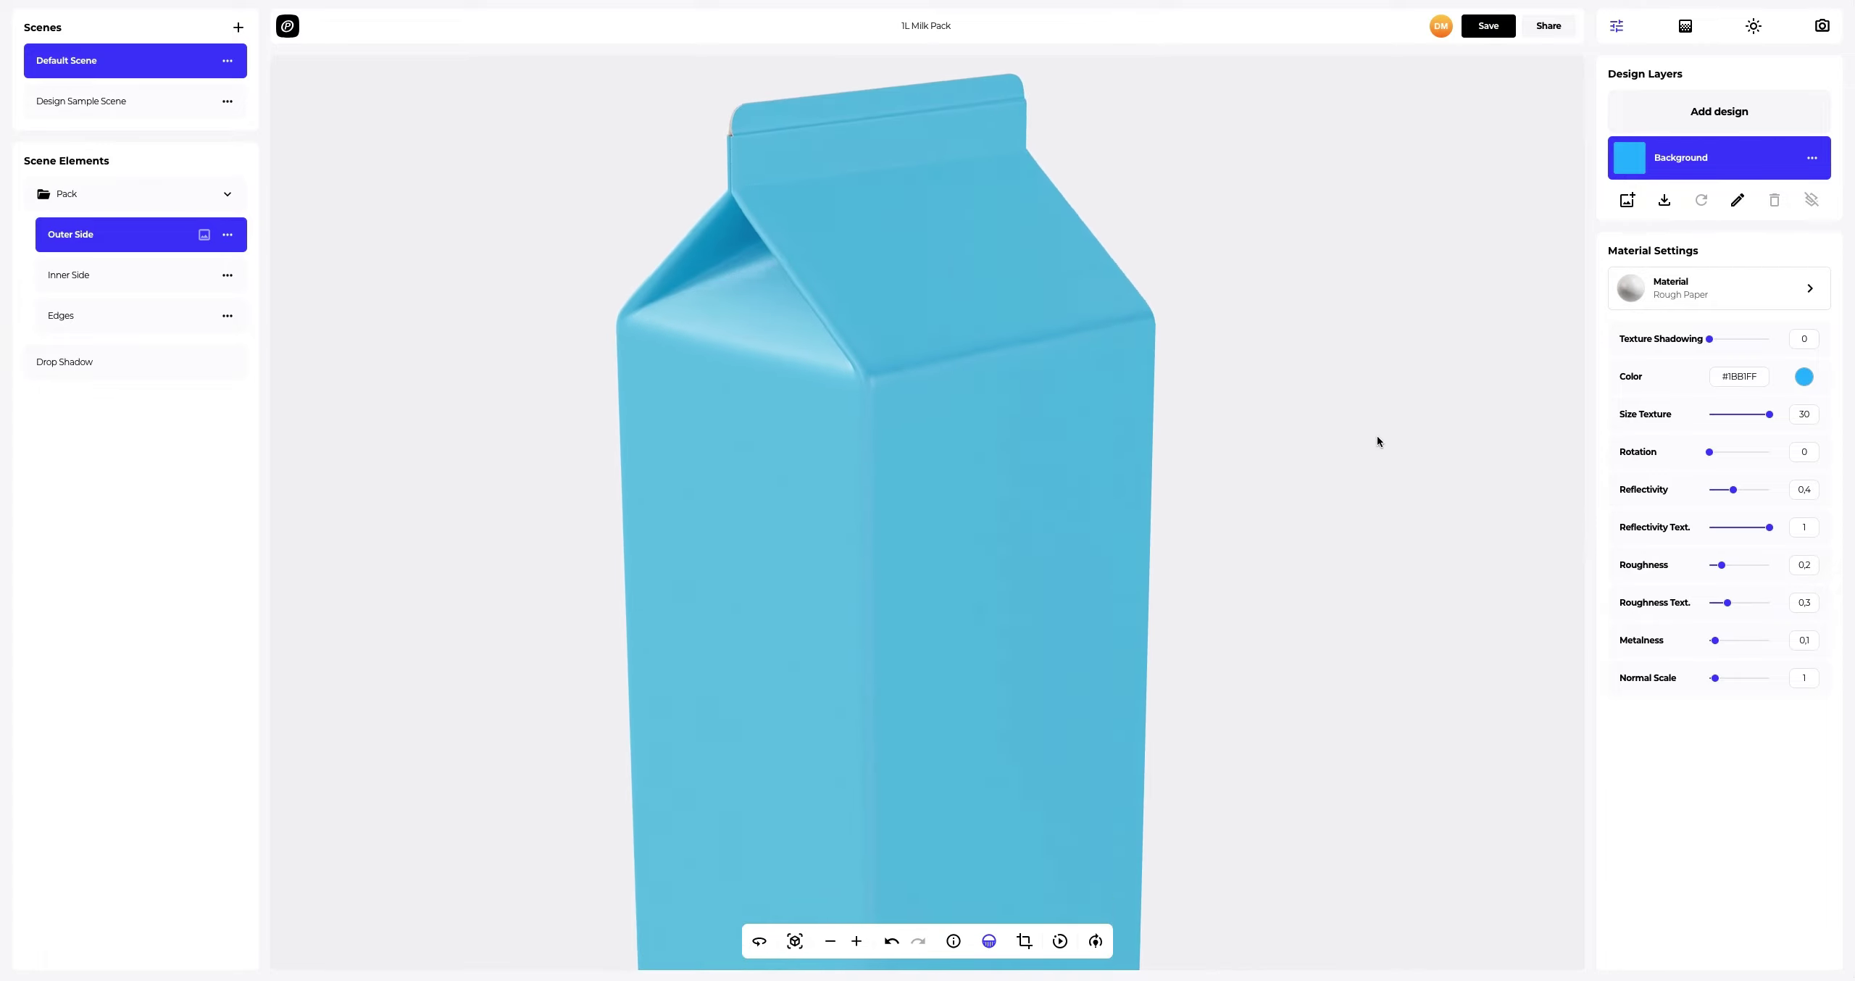
{"action": "left_click", "coordinate": [796, 942]}
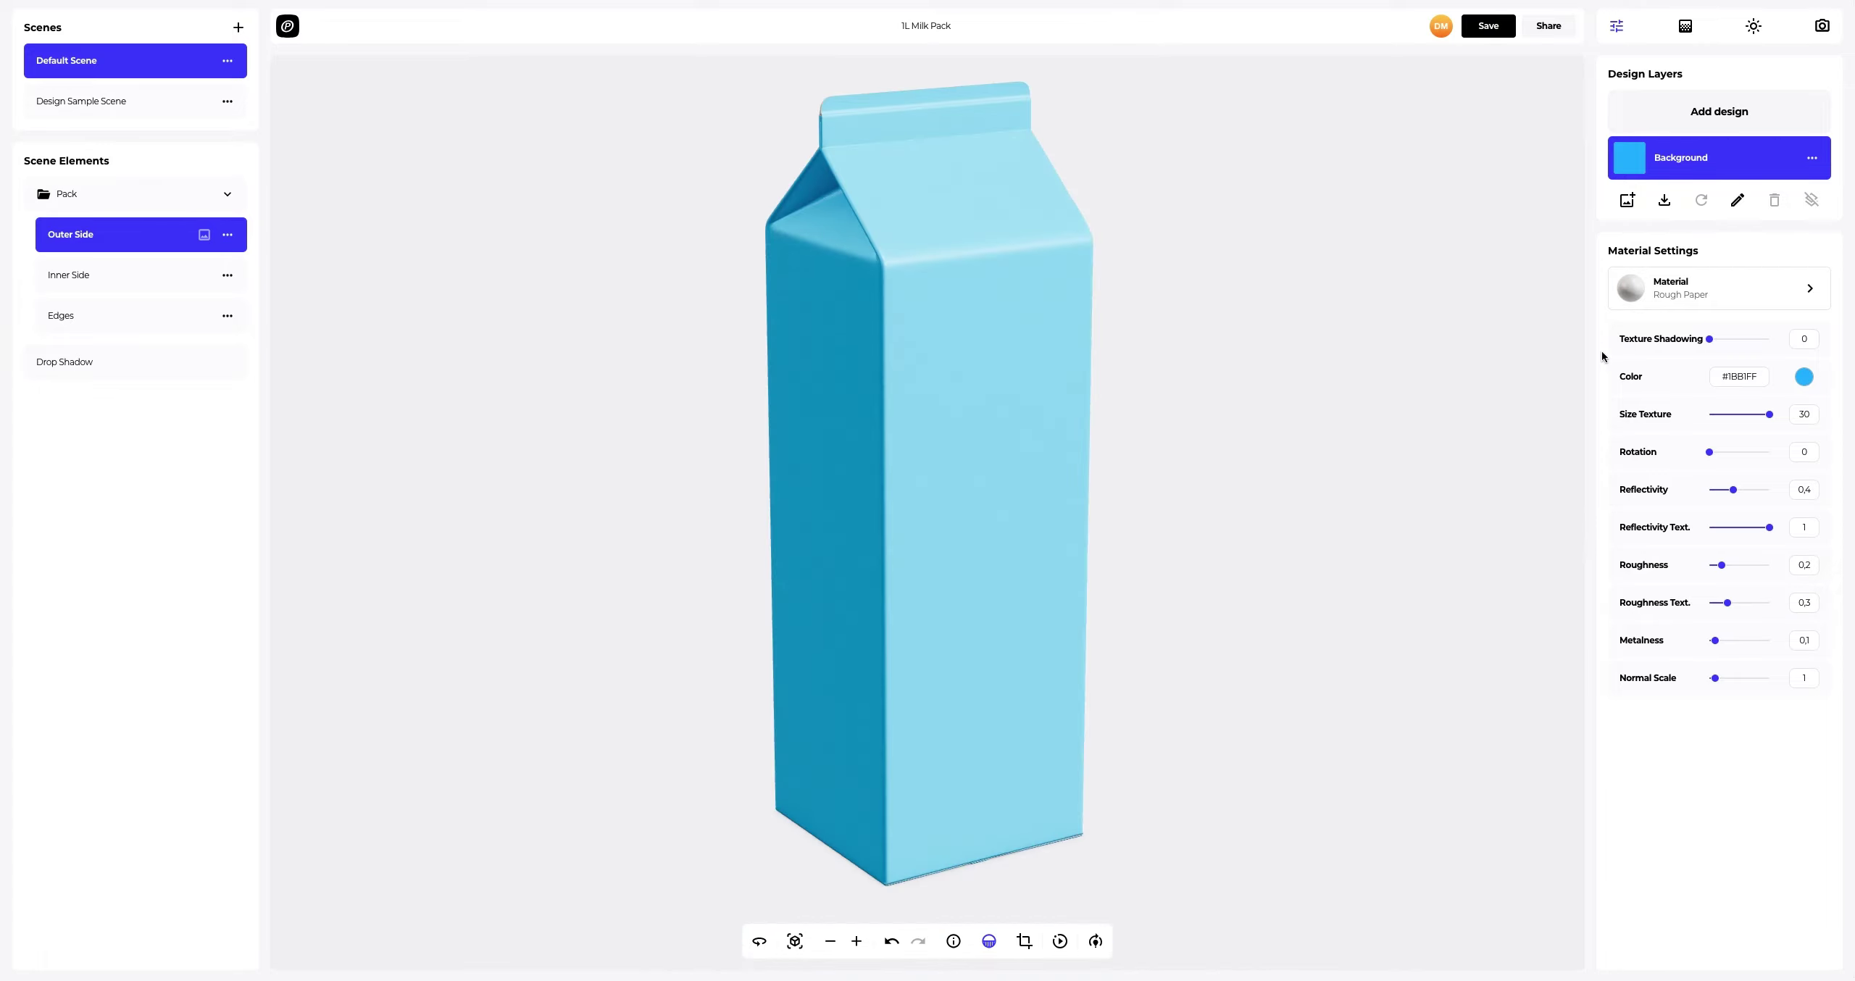
Step: Set environment intensity 0.63 and spot light 1.63, rotated 10.8 horizontally and -54.3 vertically
{"action": "left_click", "coordinate": [1753, 32]}
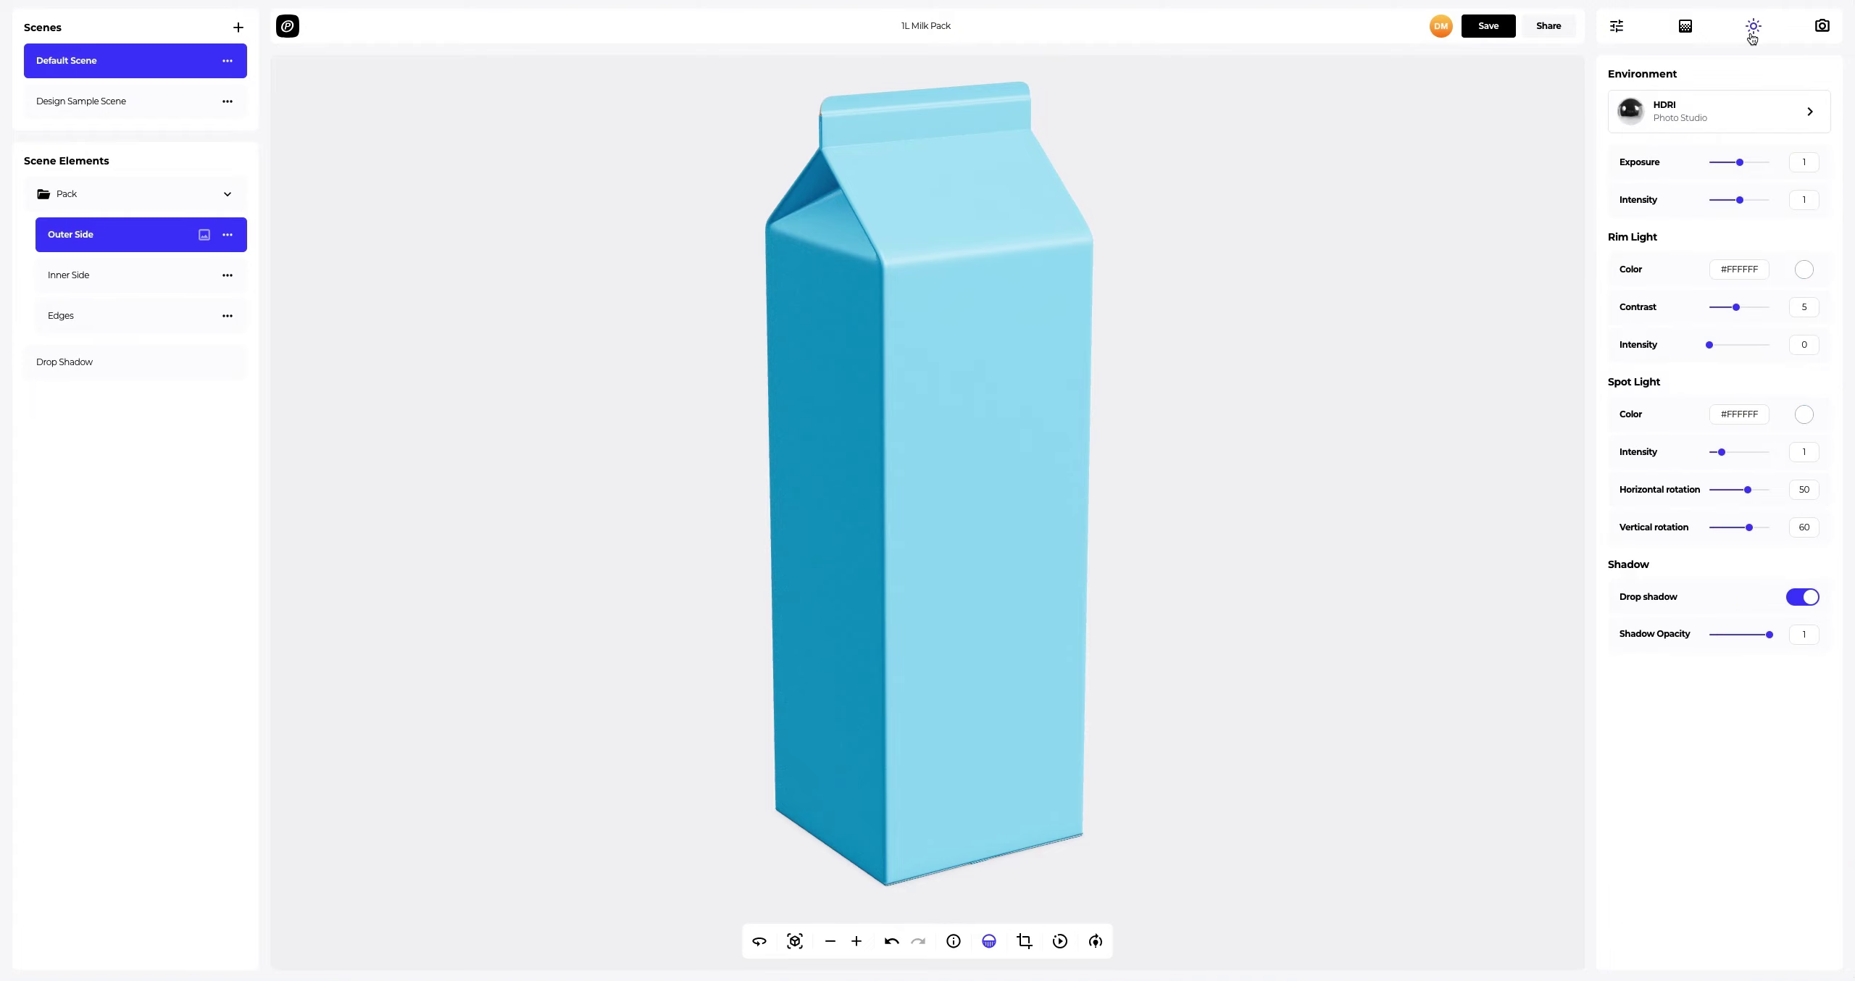
{"action": "left_click_drag", "start_coordinate": [1741, 200], "coordinate": [1733, 203]}
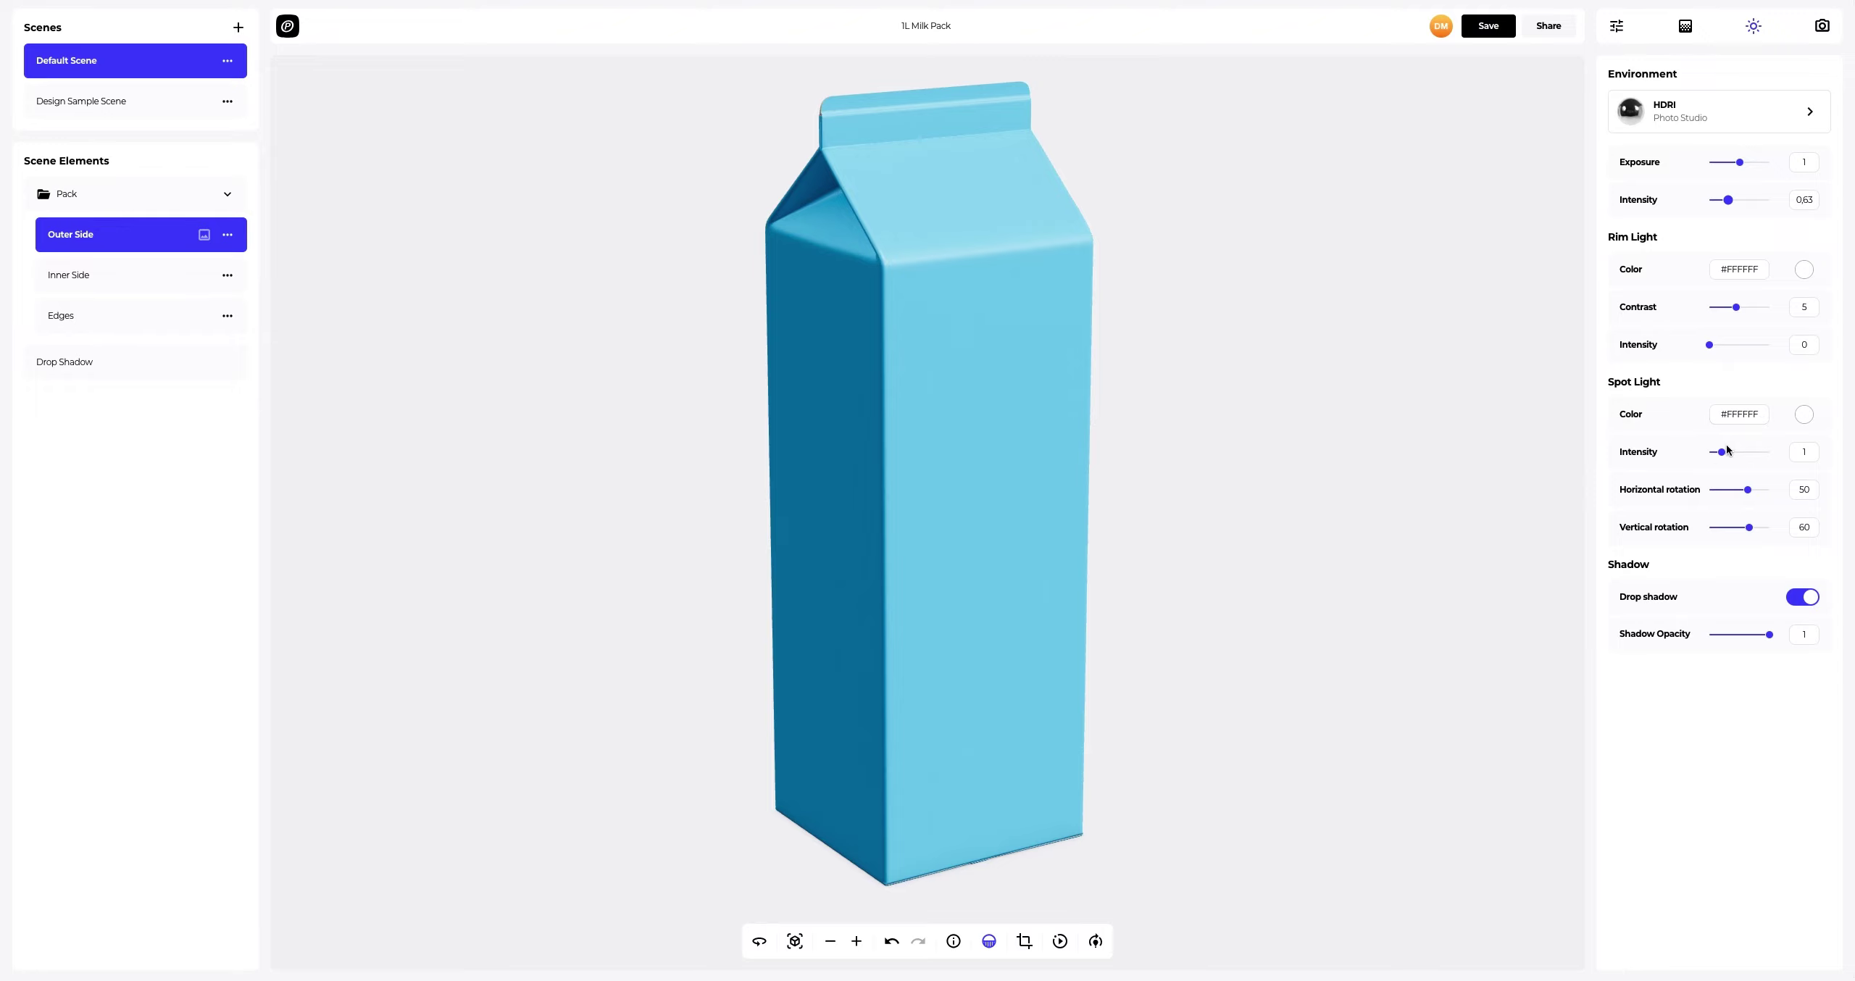
{"action": "left_click_drag", "start_coordinate": [1721, 457], "coordinate": [1732, 531]}
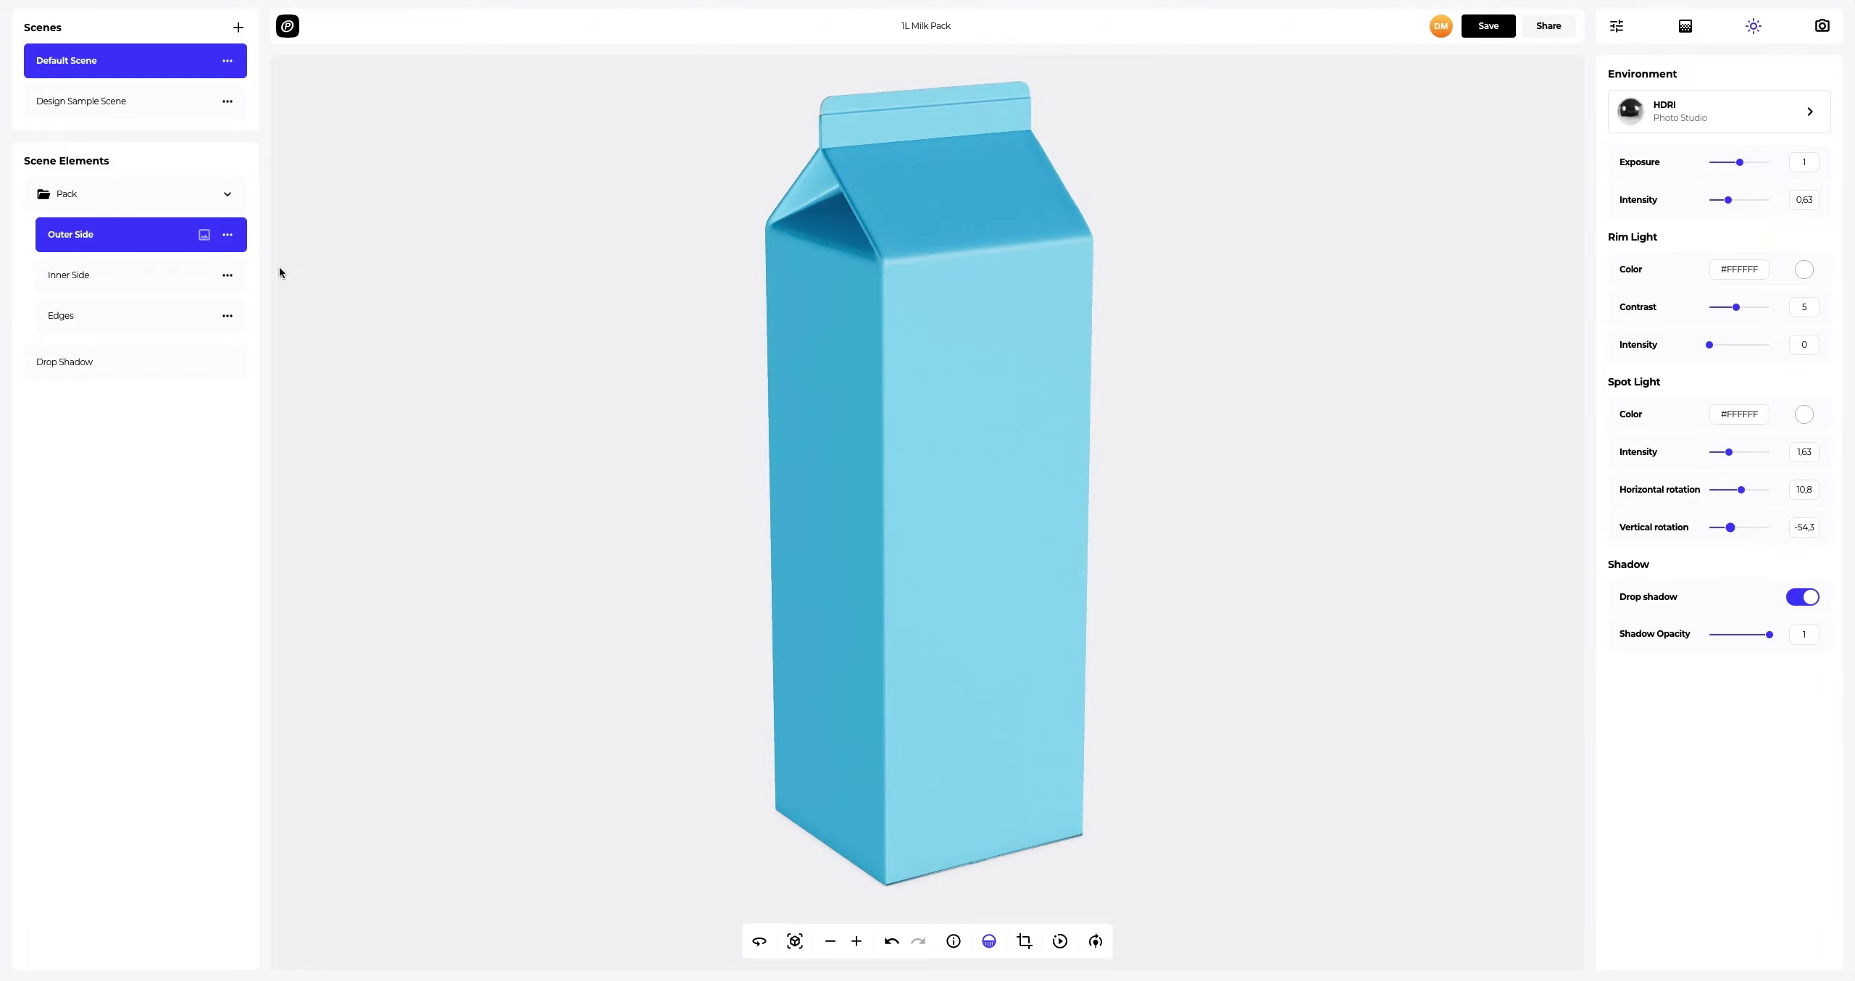
{"action": "left_click", "coordinate": [111, 235]}
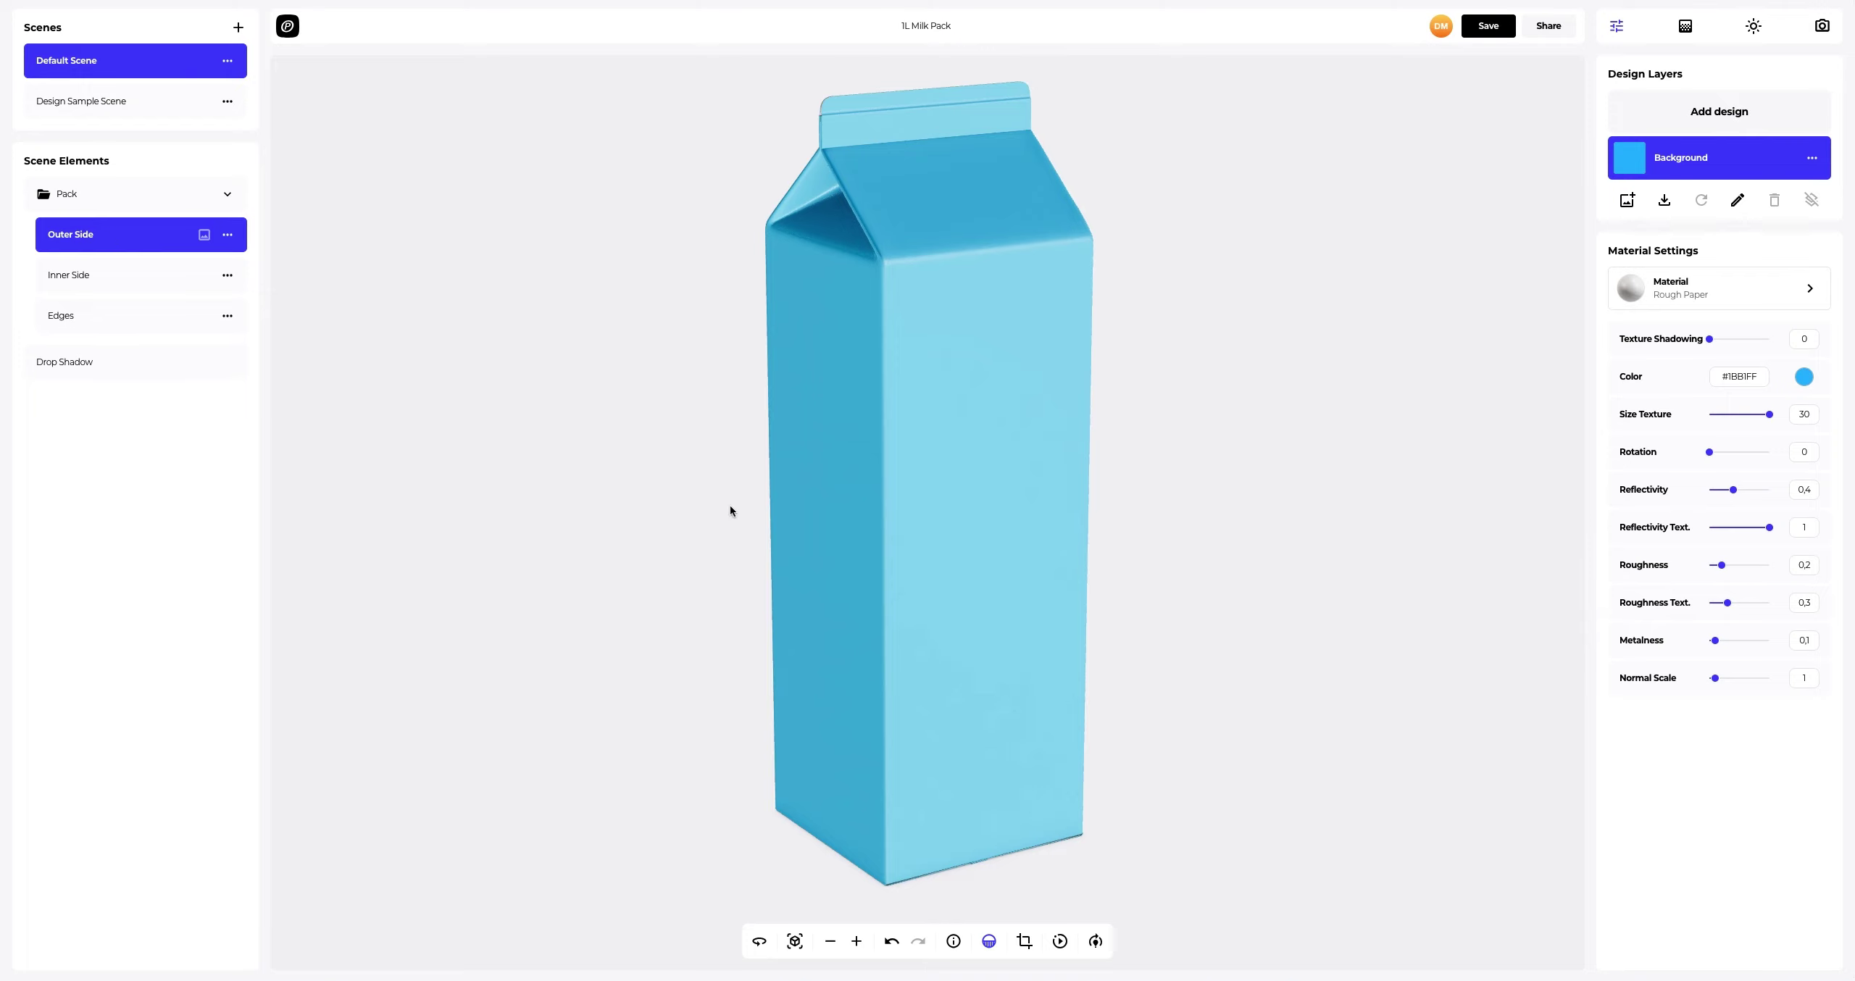
Step: Reset the camera and import Logo.png as a new design on the carton's outer side
{"action": "left_click_drag", "start_coordinate": [891, 575], "coordinate": [865, 472]}
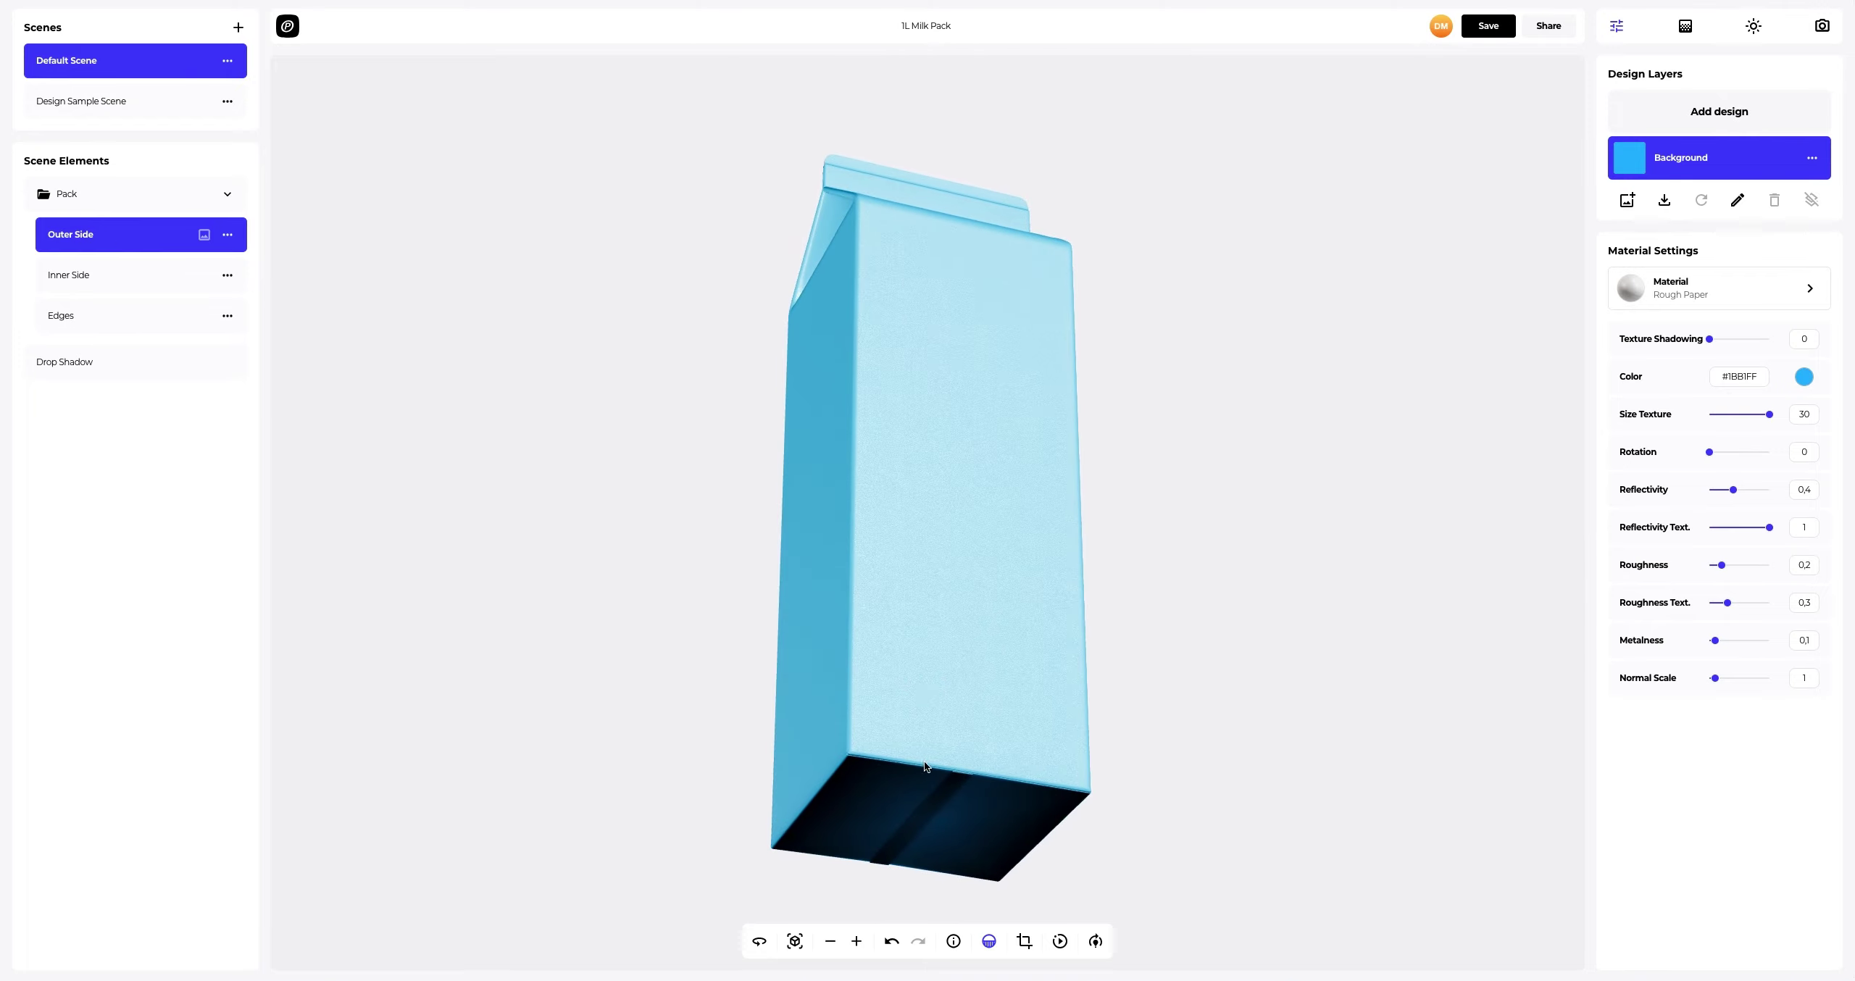
{"action": "left_click", "coordinate": [990, 942]}
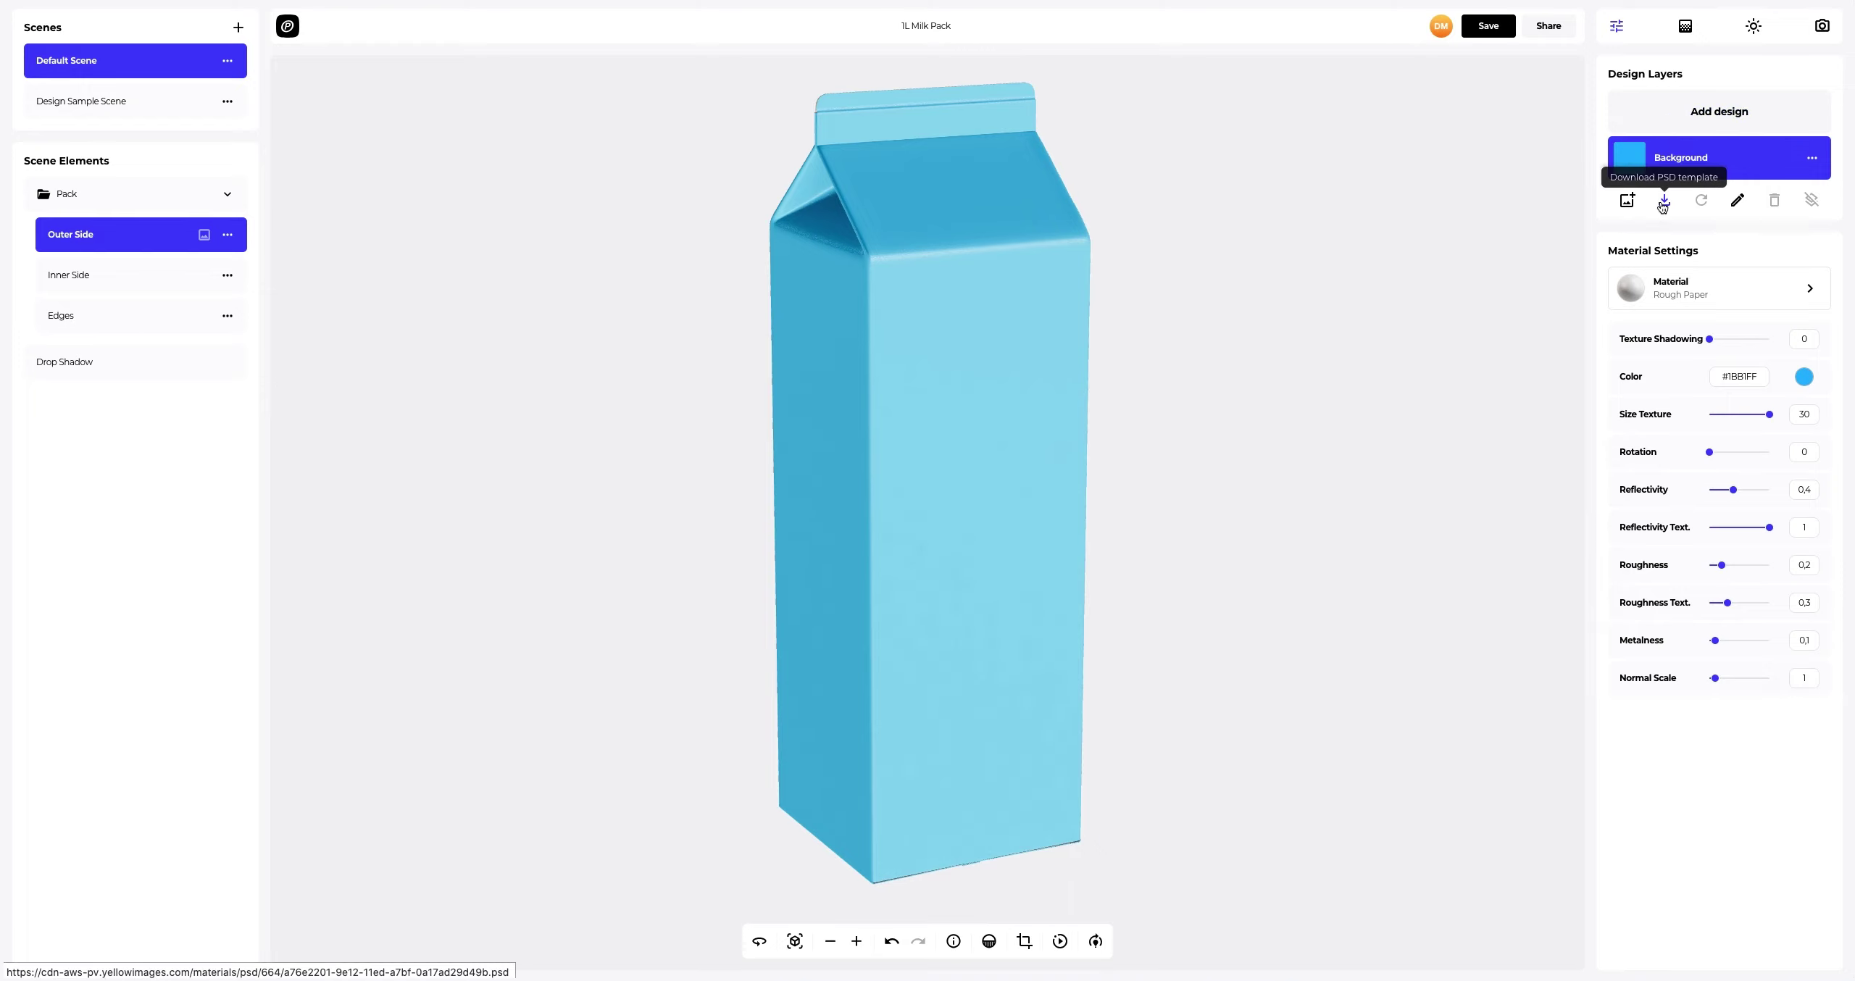
{"action": "left_click", "coordinate": [1696, 118]}
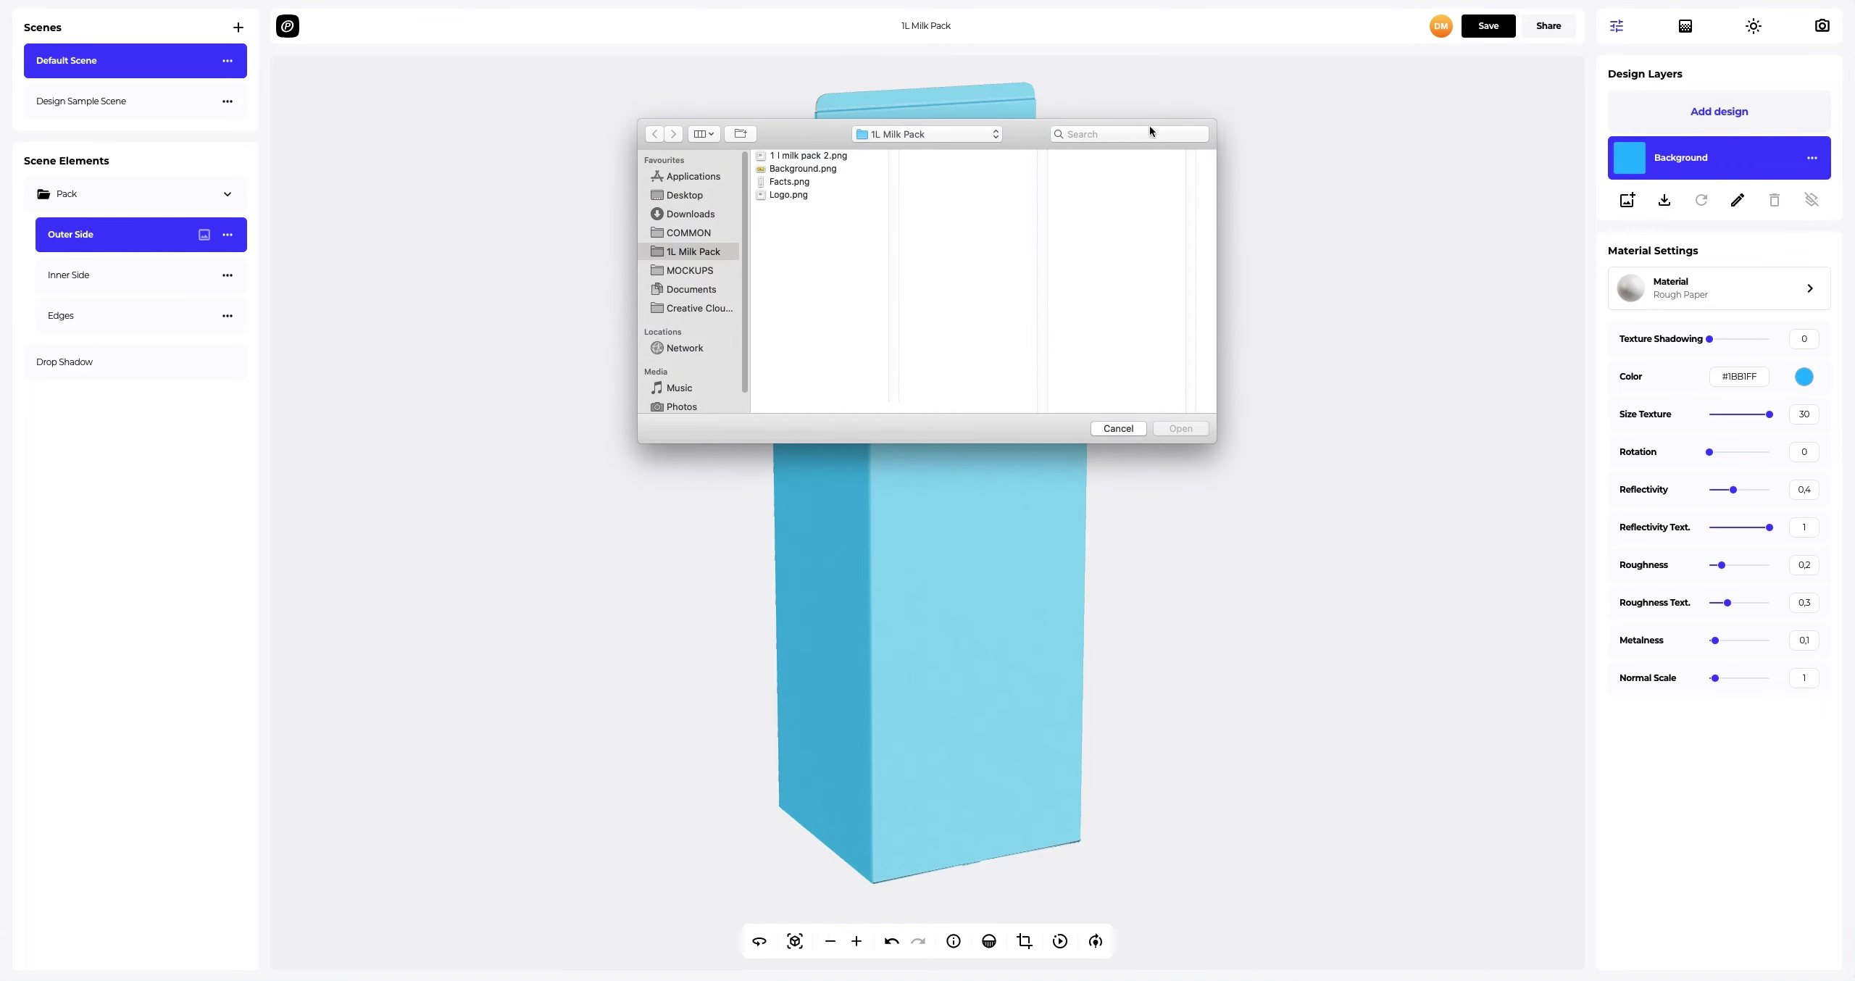
{"action": "left_click", "coordinate": [808, 194]}
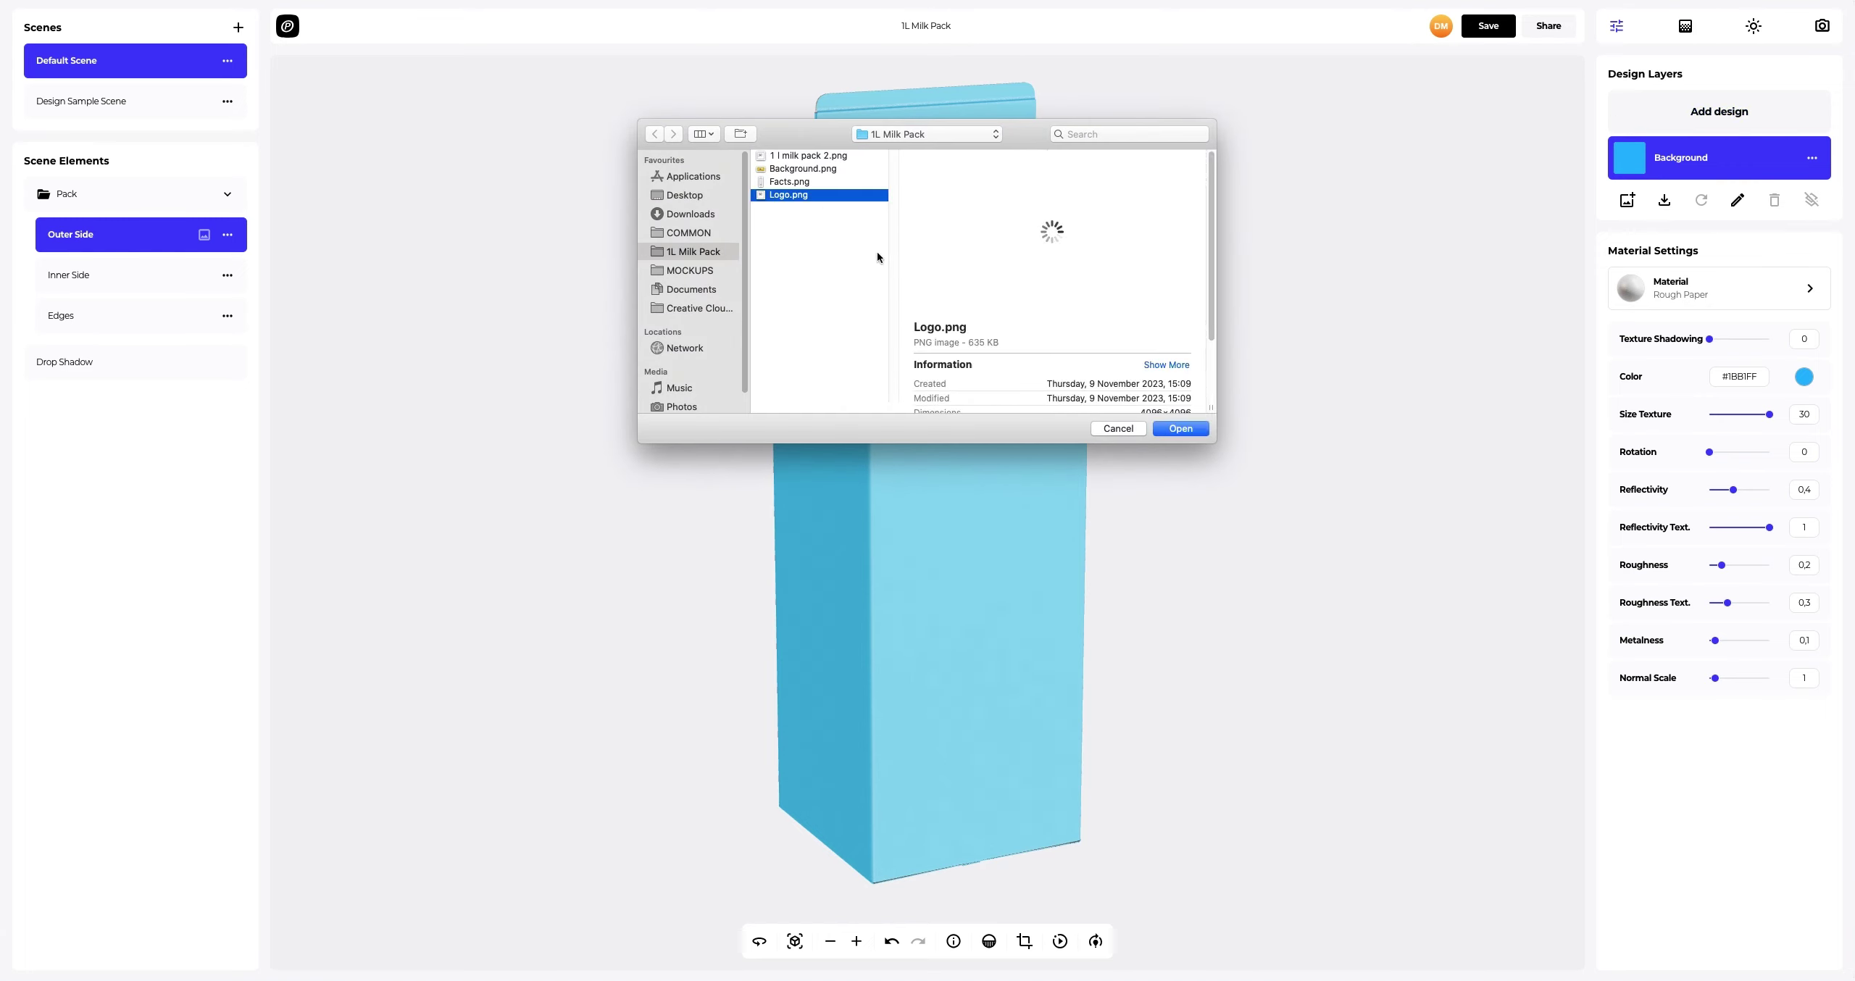
{"action": "left_click", "coordinate": [1171, 427]}
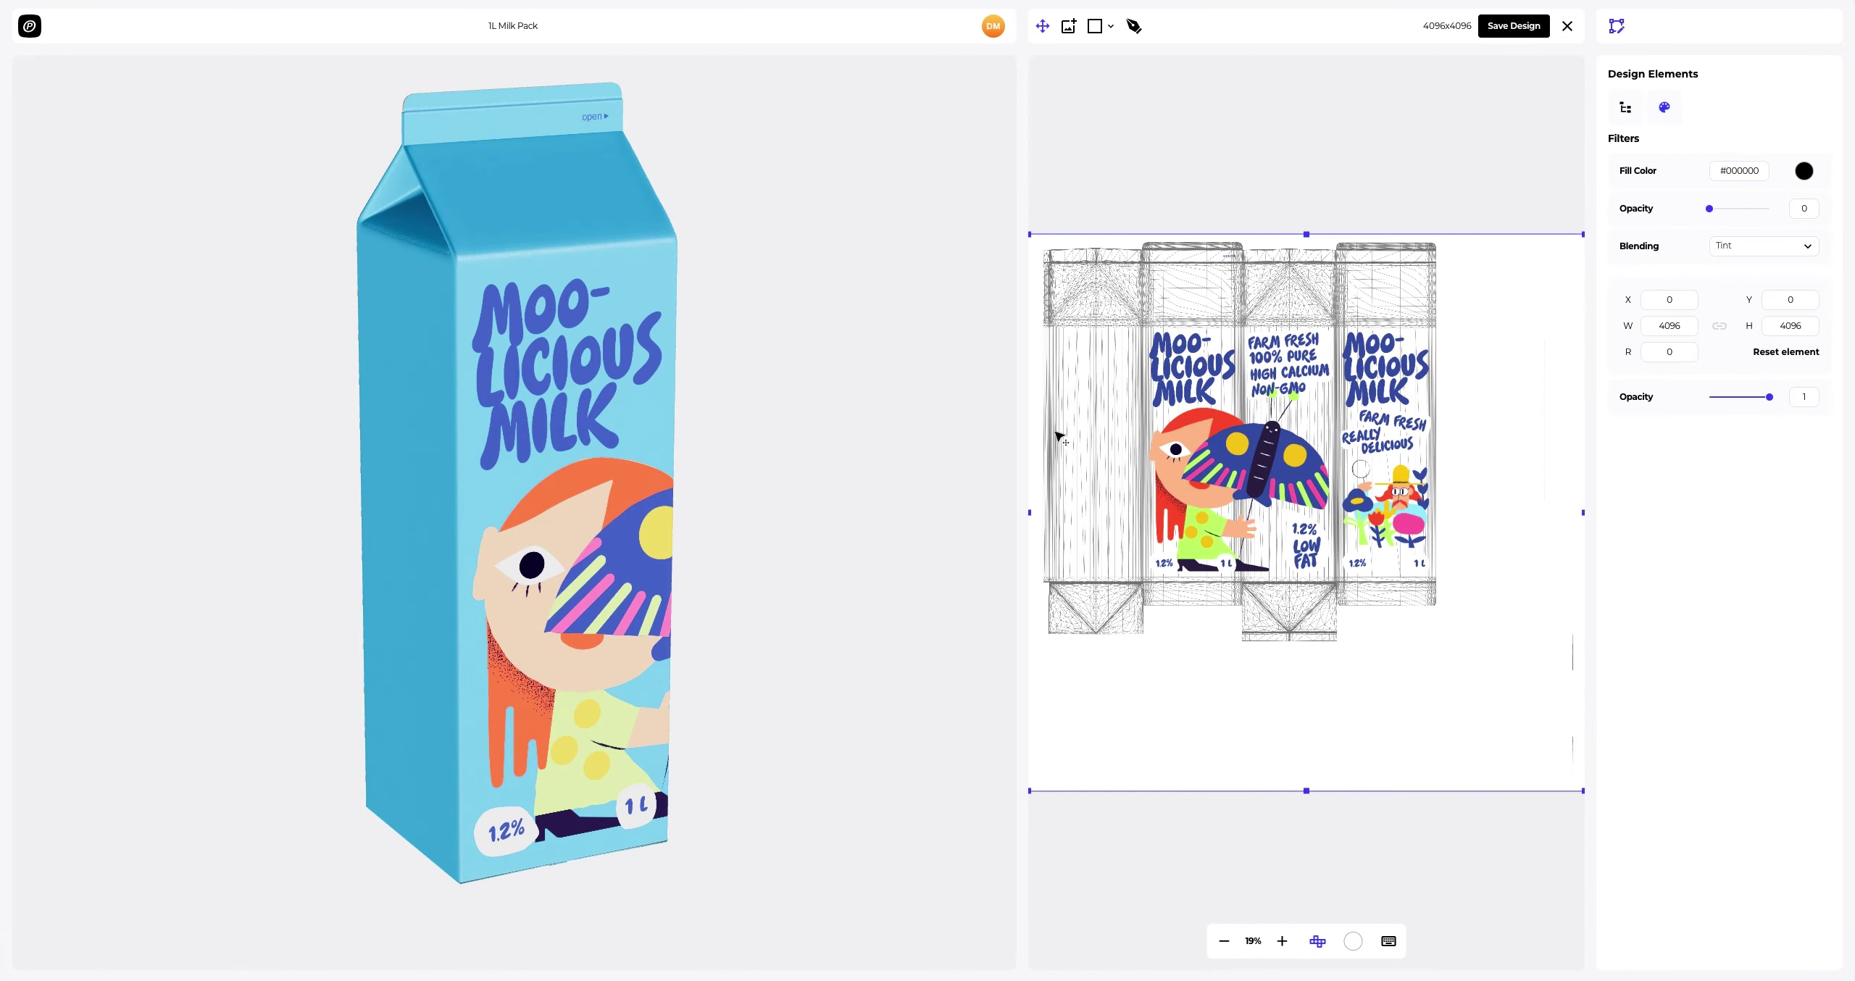
Step: Position the Moo-licious Milk artwork at Y 0 on the dieline and save the design
{"action": "left_click_drag", "start_coordinate": [671, 469], "coordinate": [436, 464]}
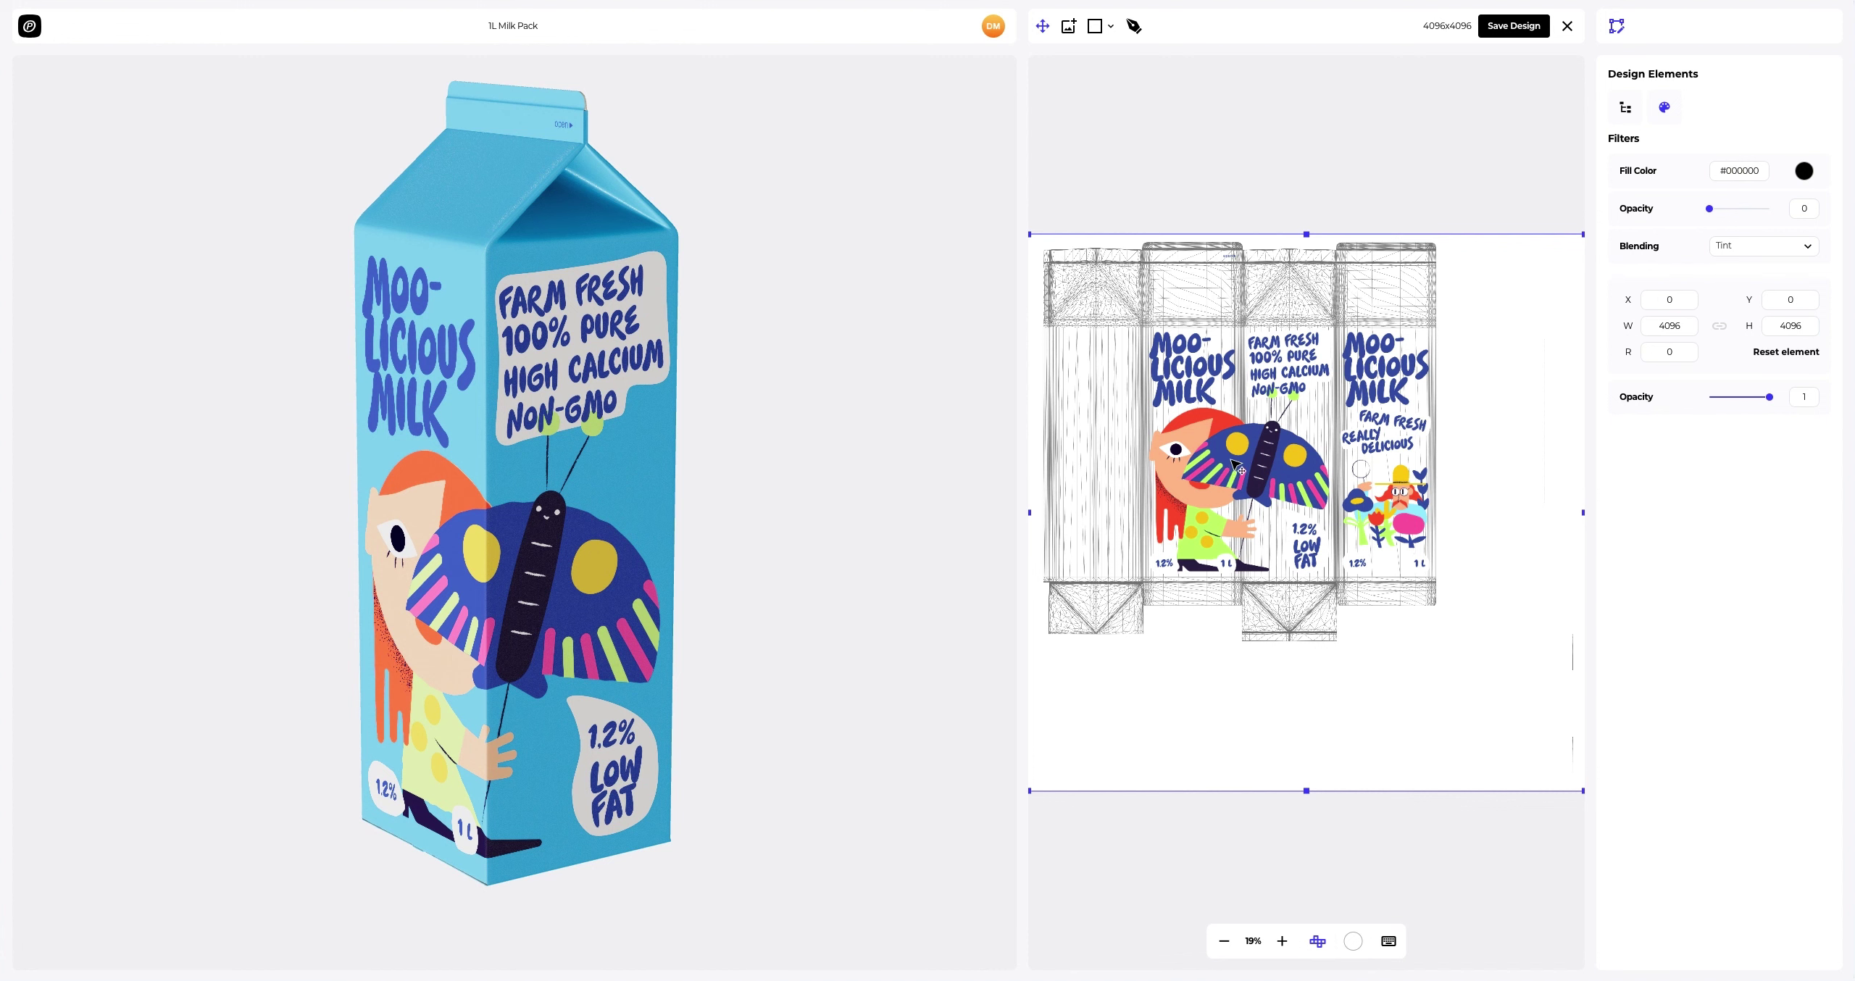
{"action": "mouse_move", "coordinate": [1237, 484]}
{"action": "left_mouse_down"}
{"action": "mouse_move", "coordinate": [1236, 459]}
{"action": "mouse_move", "coordinate": [1238, 500]}
{"action": "mouse_move", "coordinate": [1240, 484]}
{"action": "left_mouse_up"}
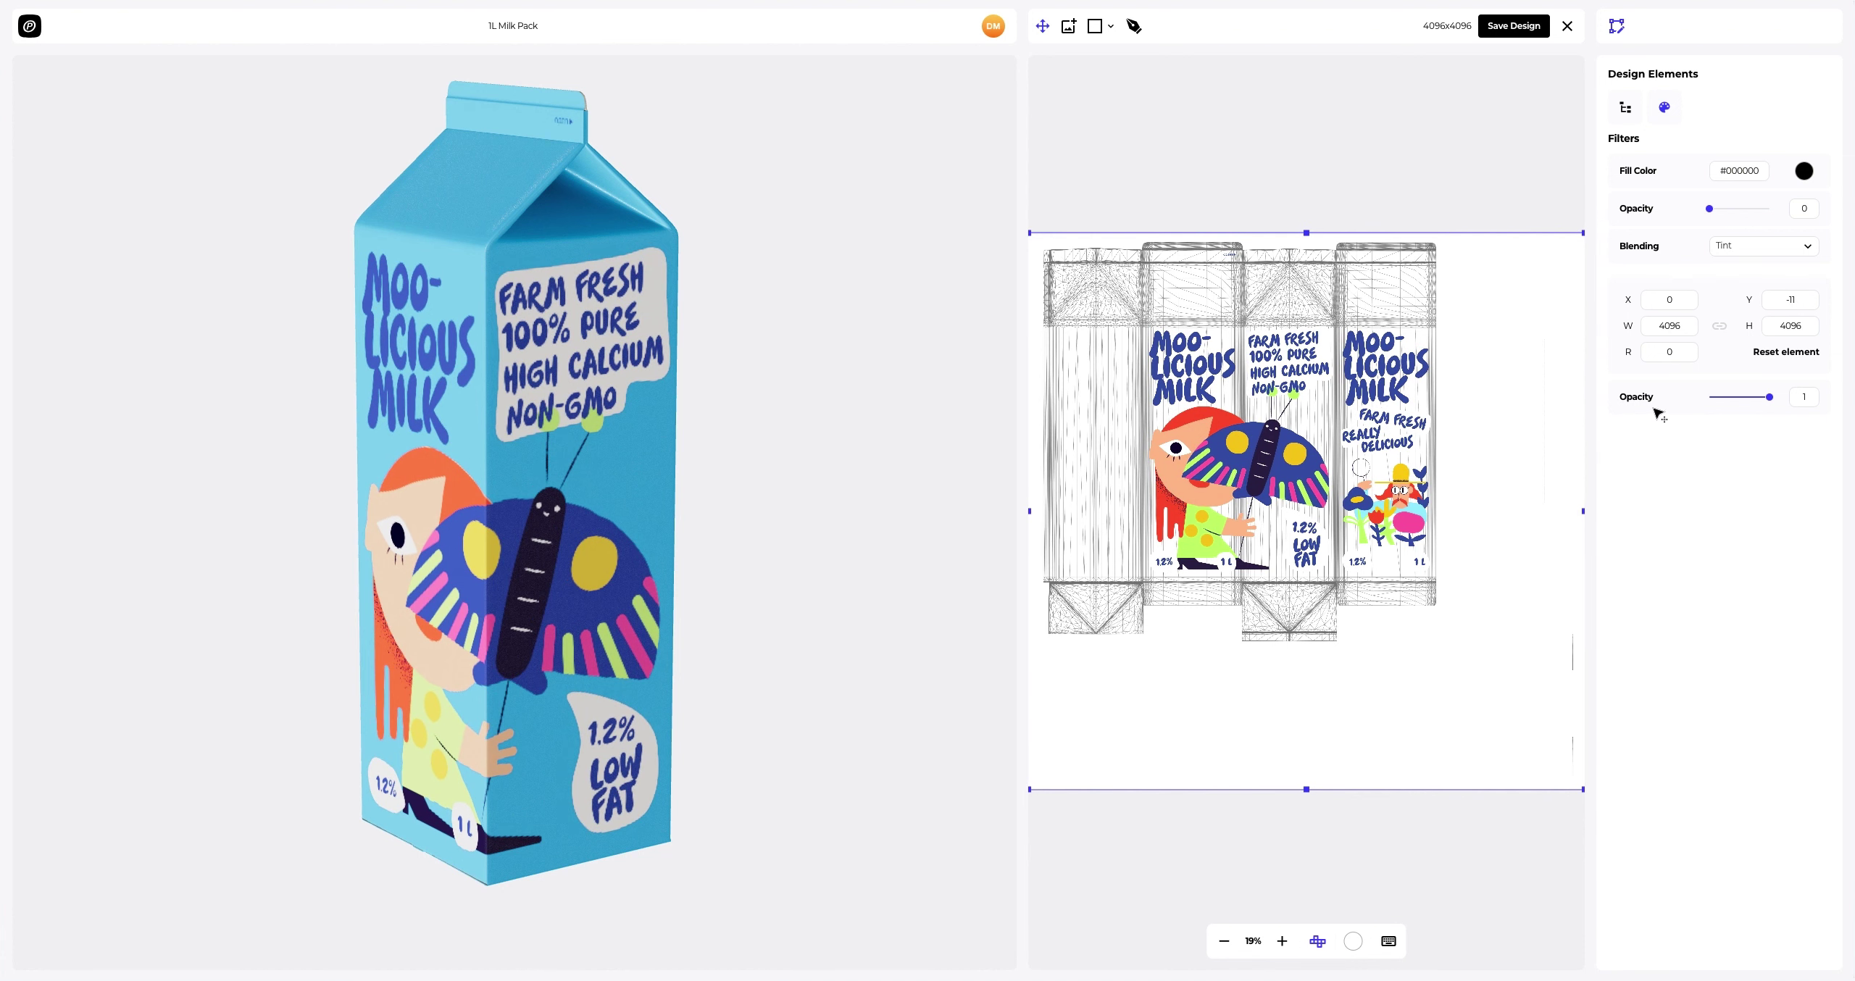
{"action": "left_click", "coordinate": [1777, 299]}
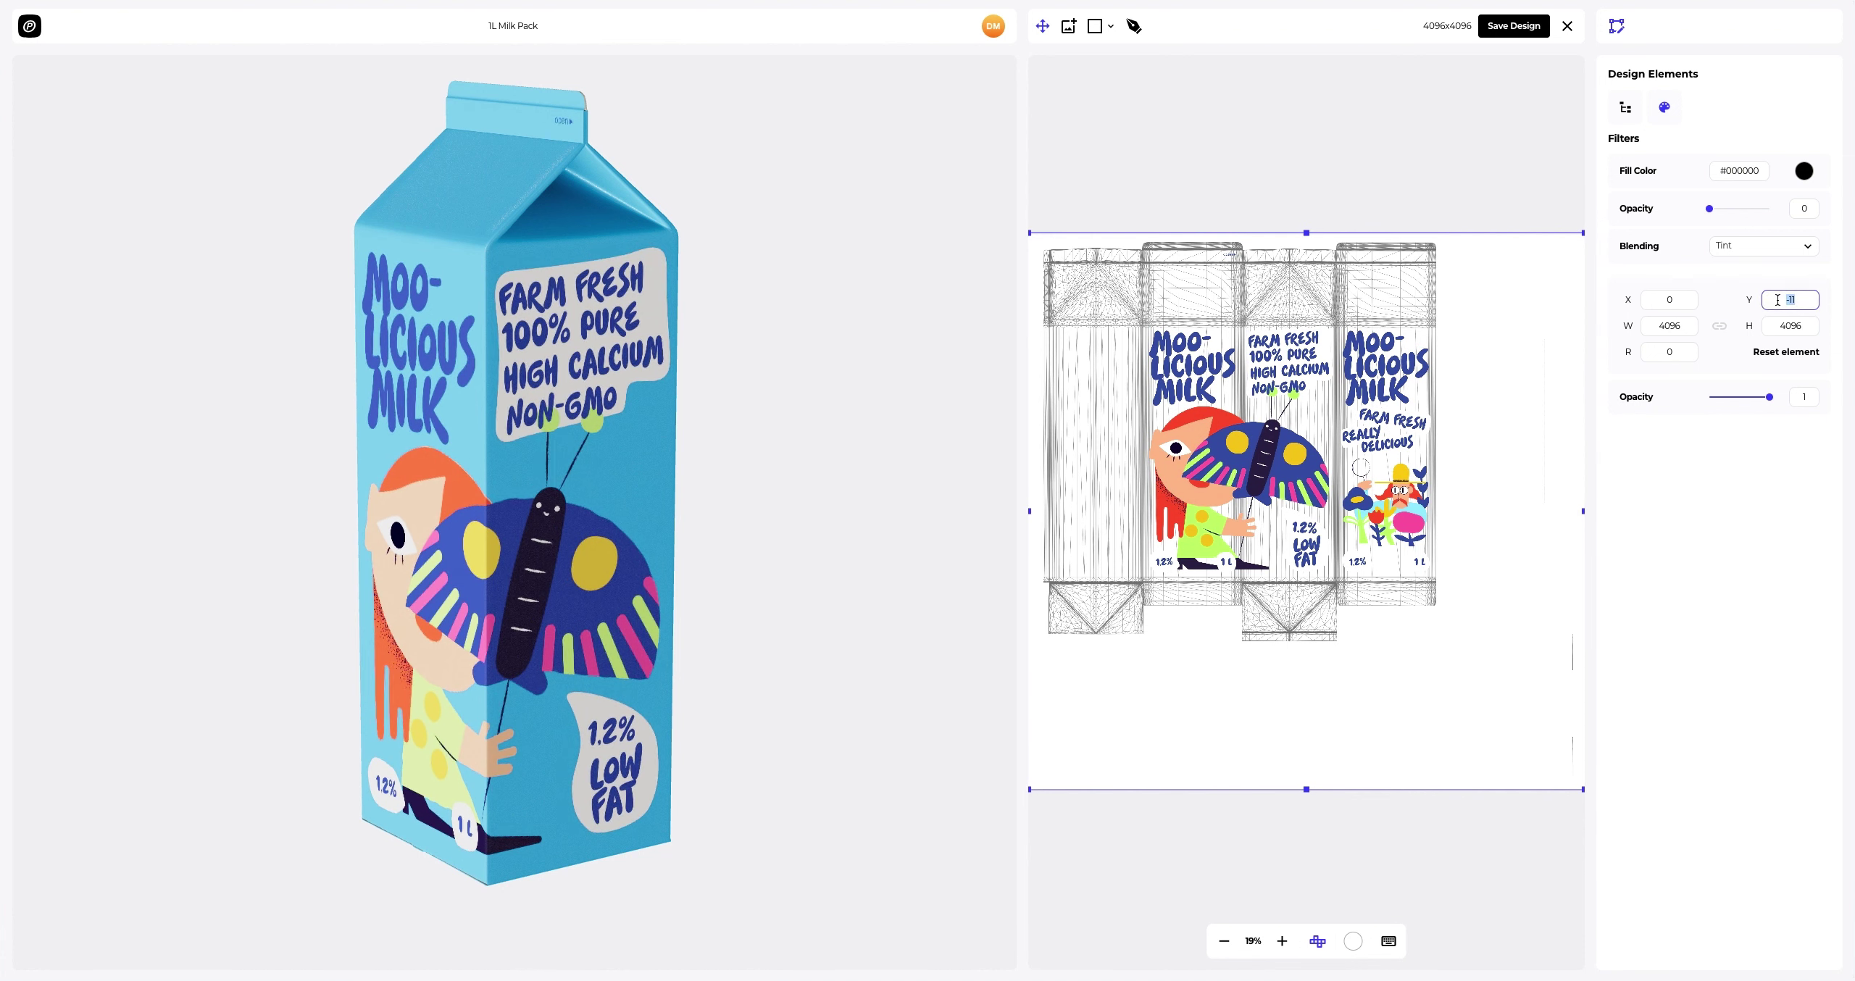
{"action": "key", "text": "Return"}
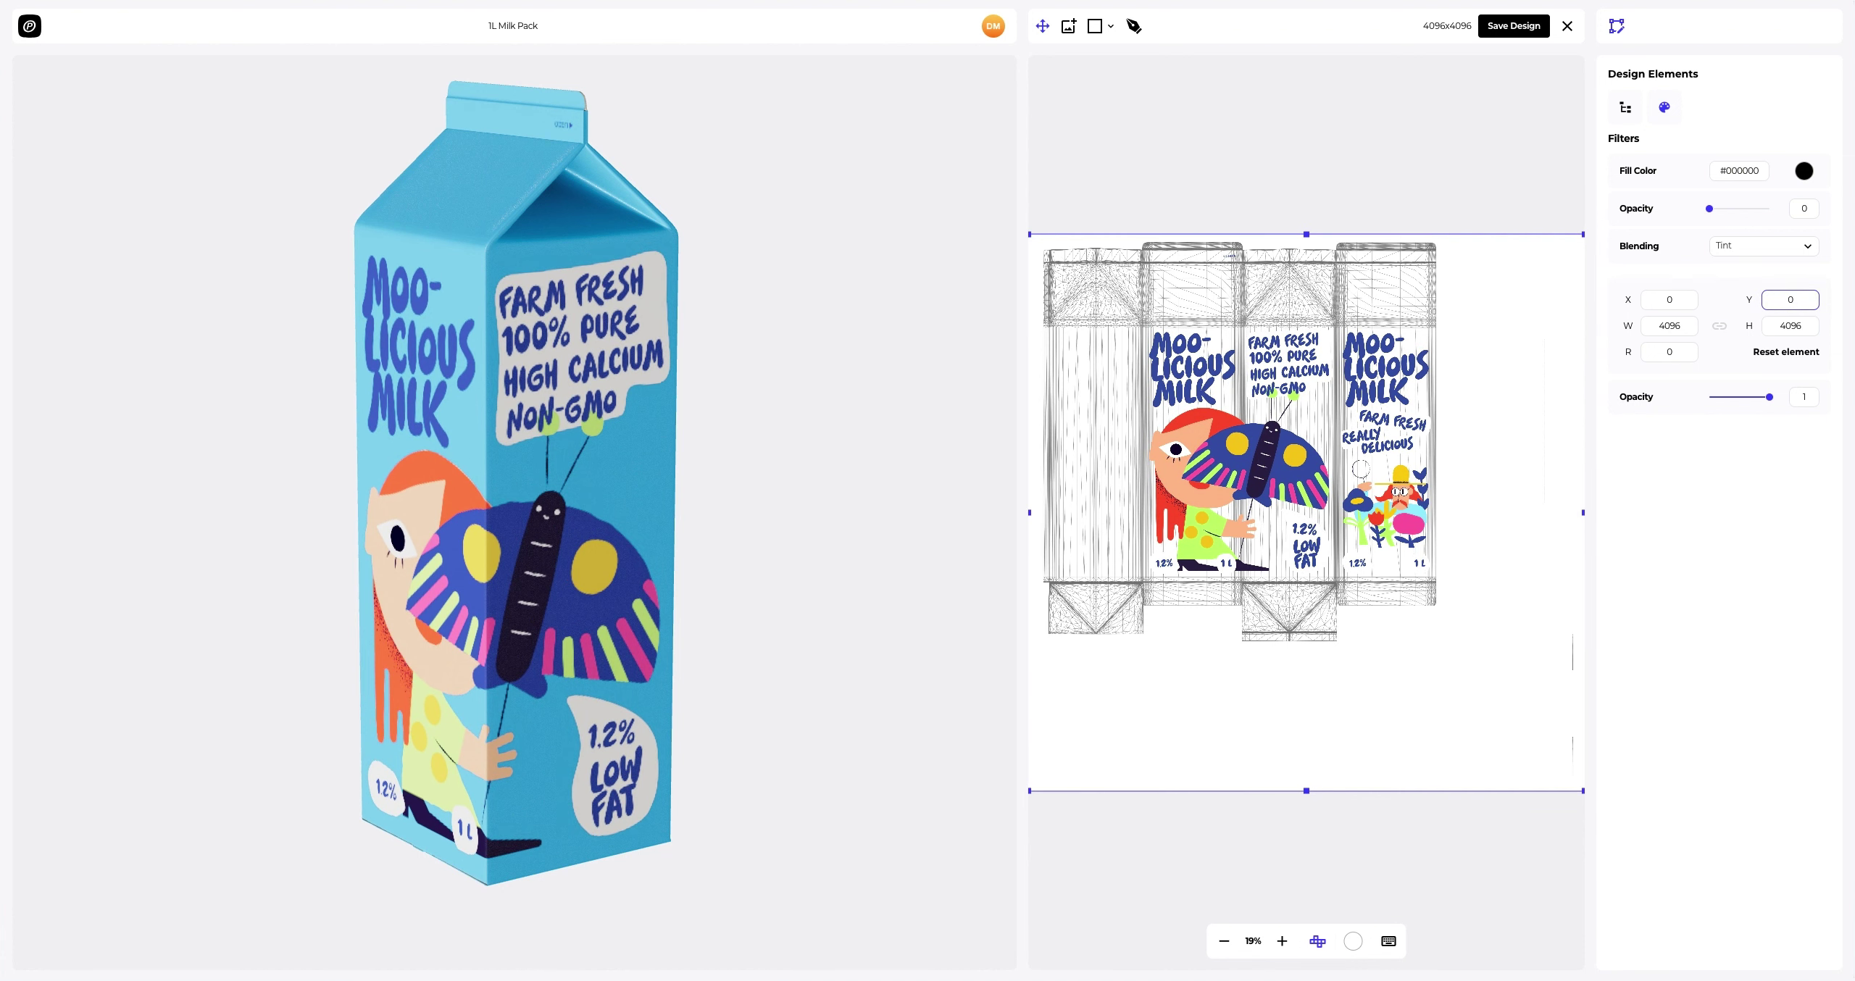
{"action": "left_click", "coordinate": [1496, 27]}
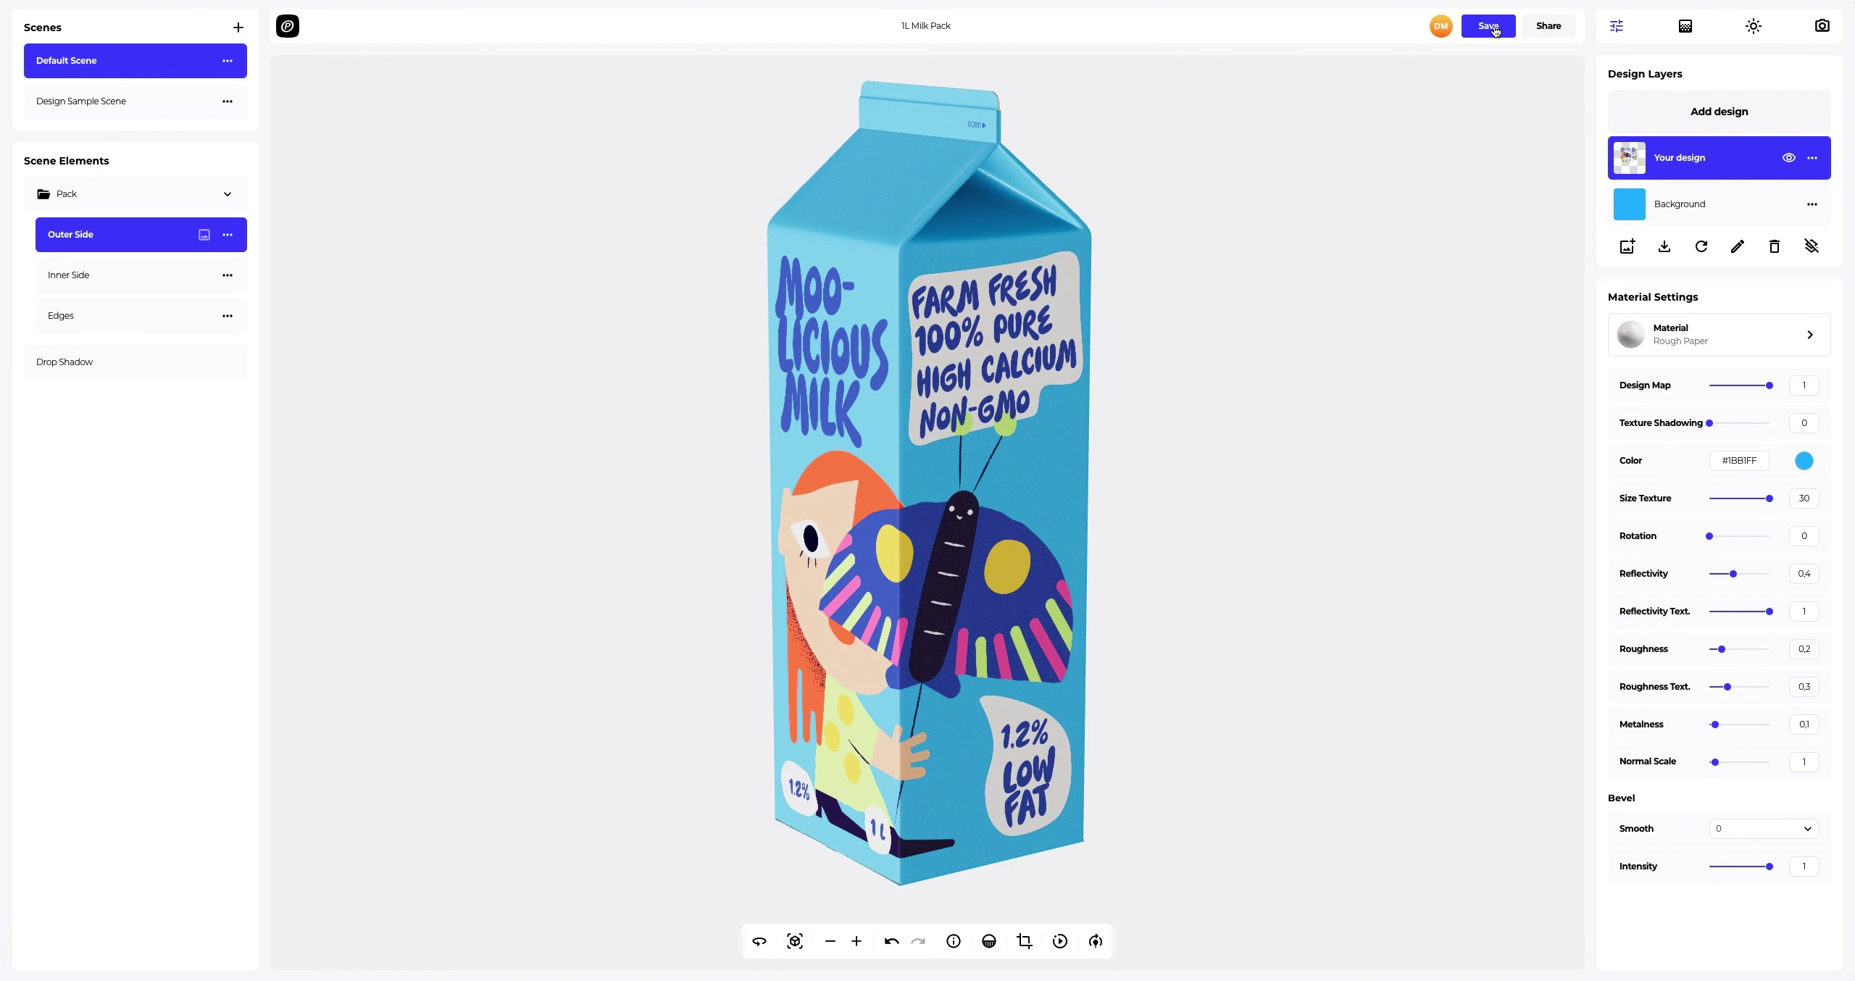
{"action": "left_click_drag", "start_coordinate": [801, 490], "coordinate": [1071, 497]}
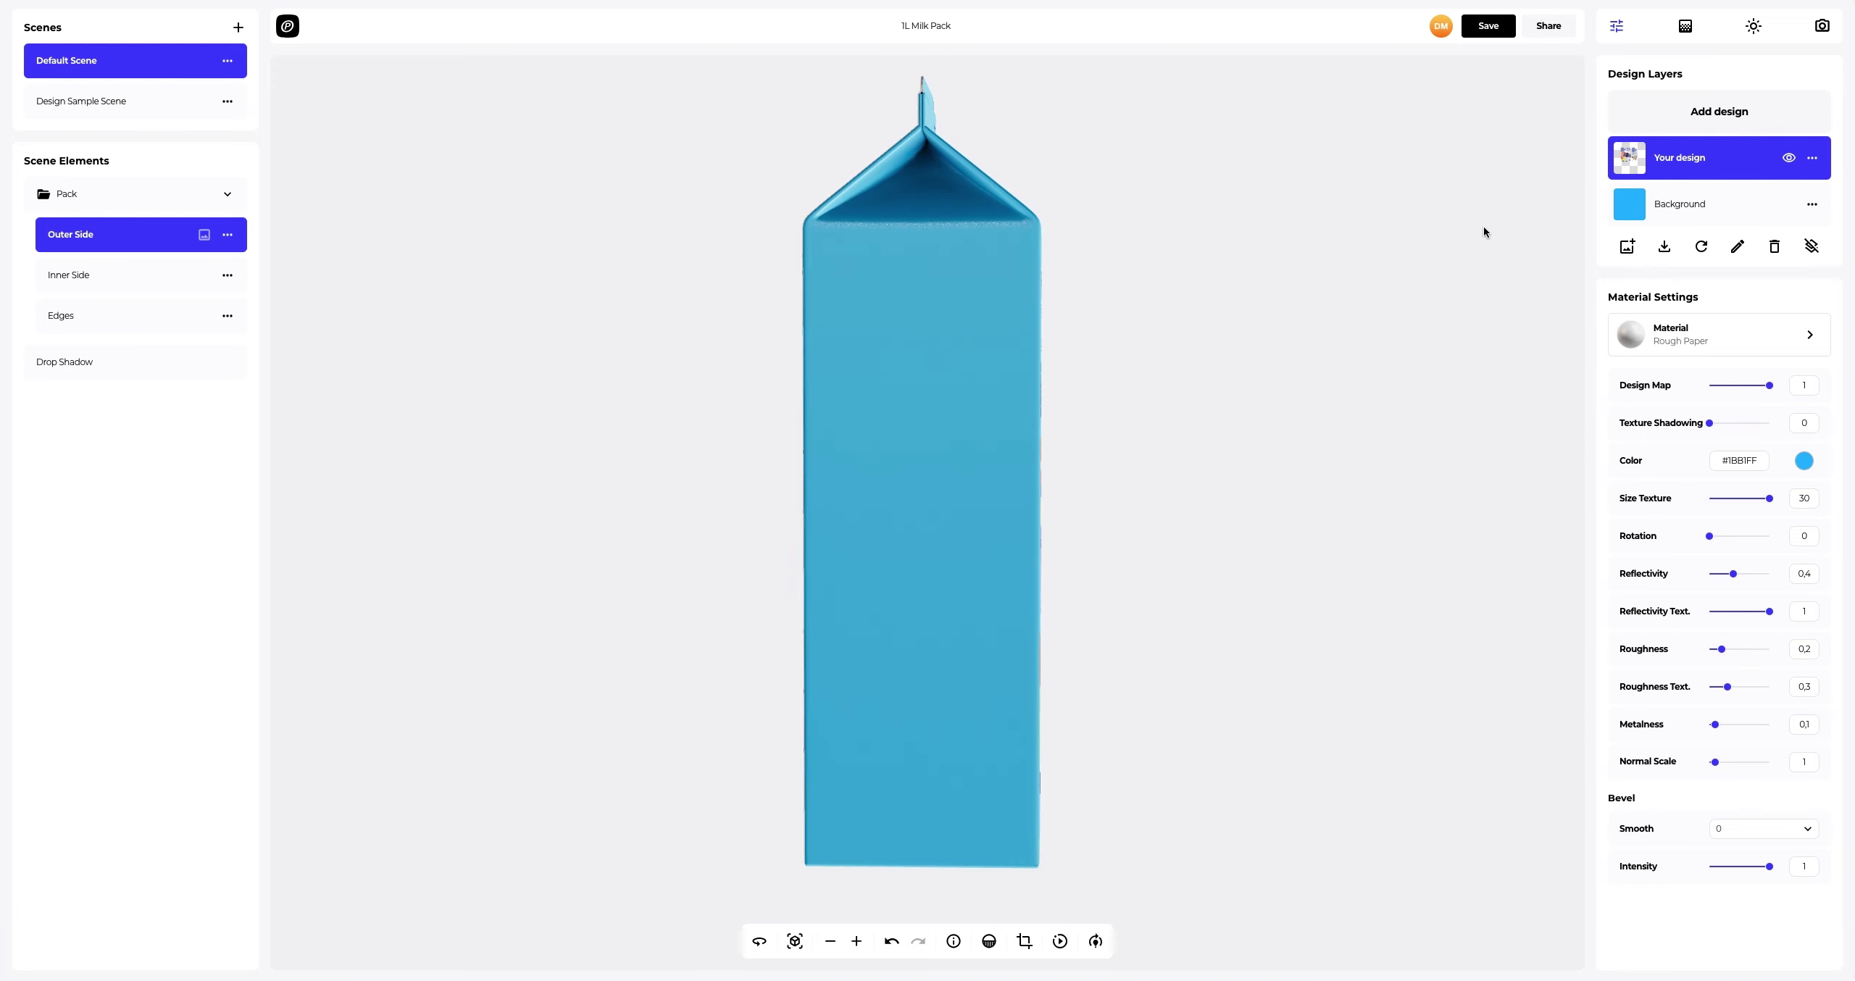
Step: Import Facts.png, place it on the first side panel at X 104, Y 625, and save
{"action": "left_click", "coordinate": [1725, 107]}
{"action": "left_click", "coordinate": [789, 182]}
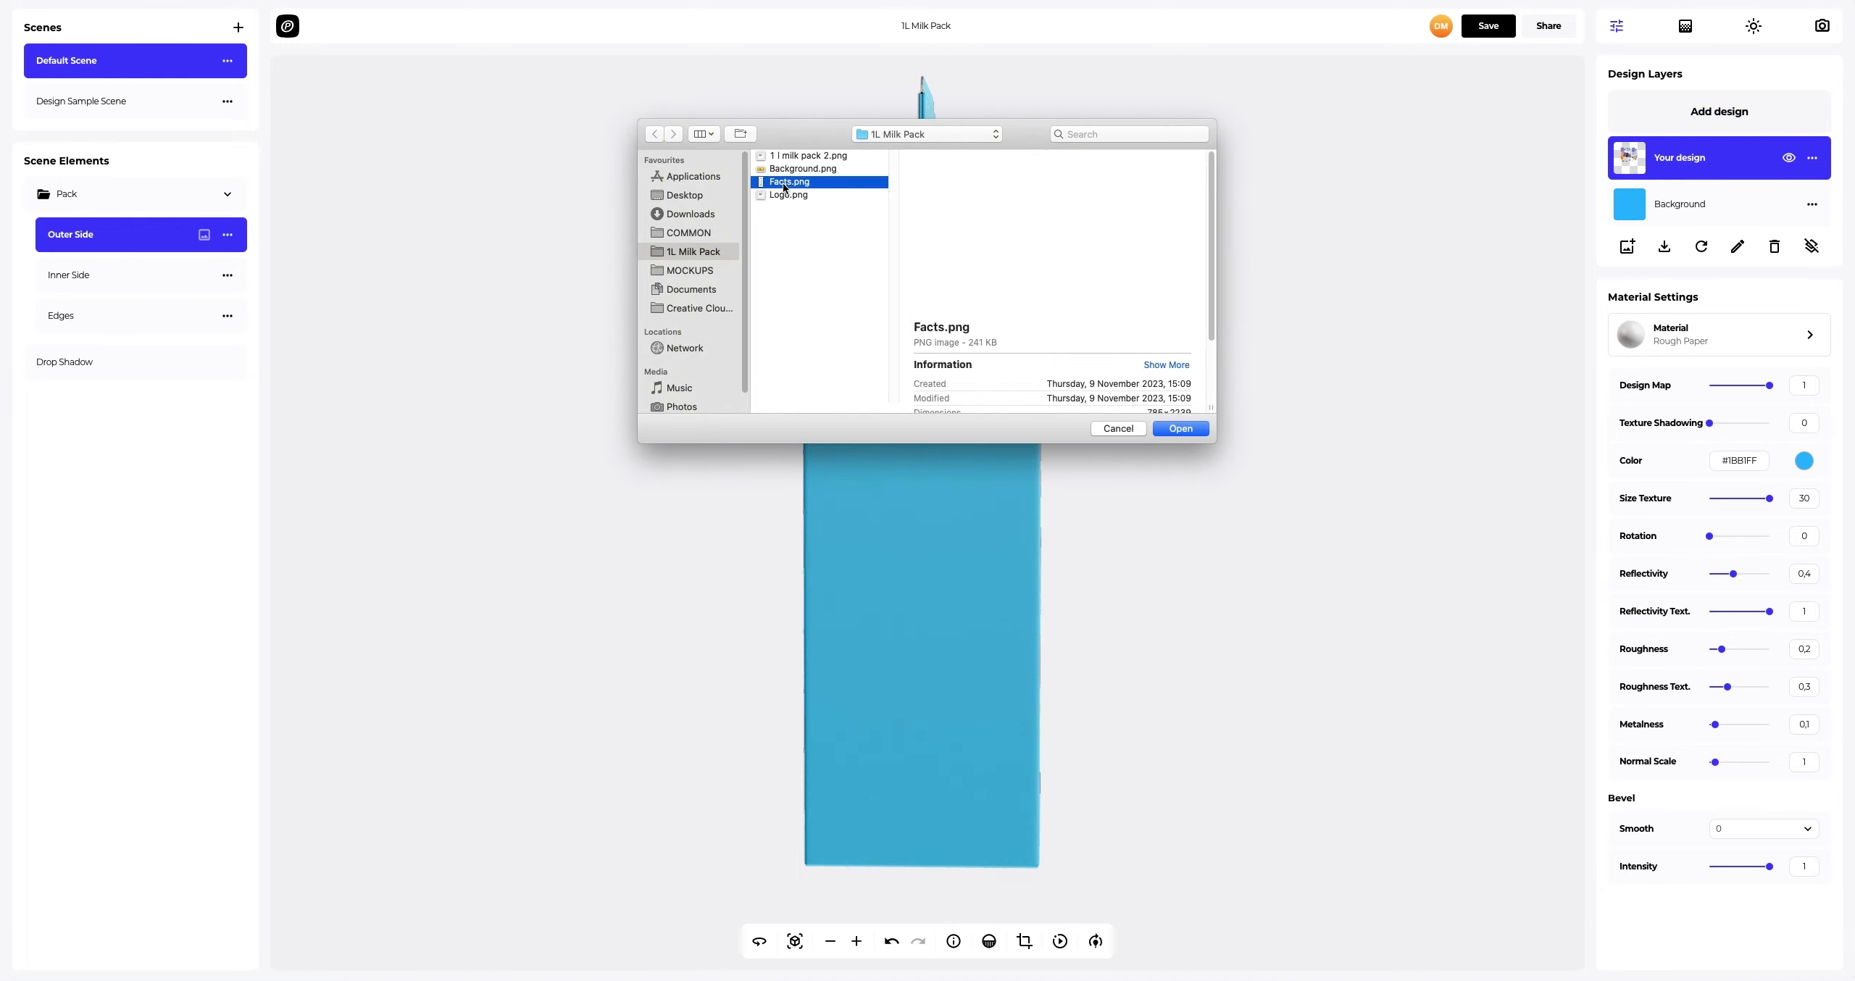
{"action": "left_click", "coordinate": [1160, 429]}
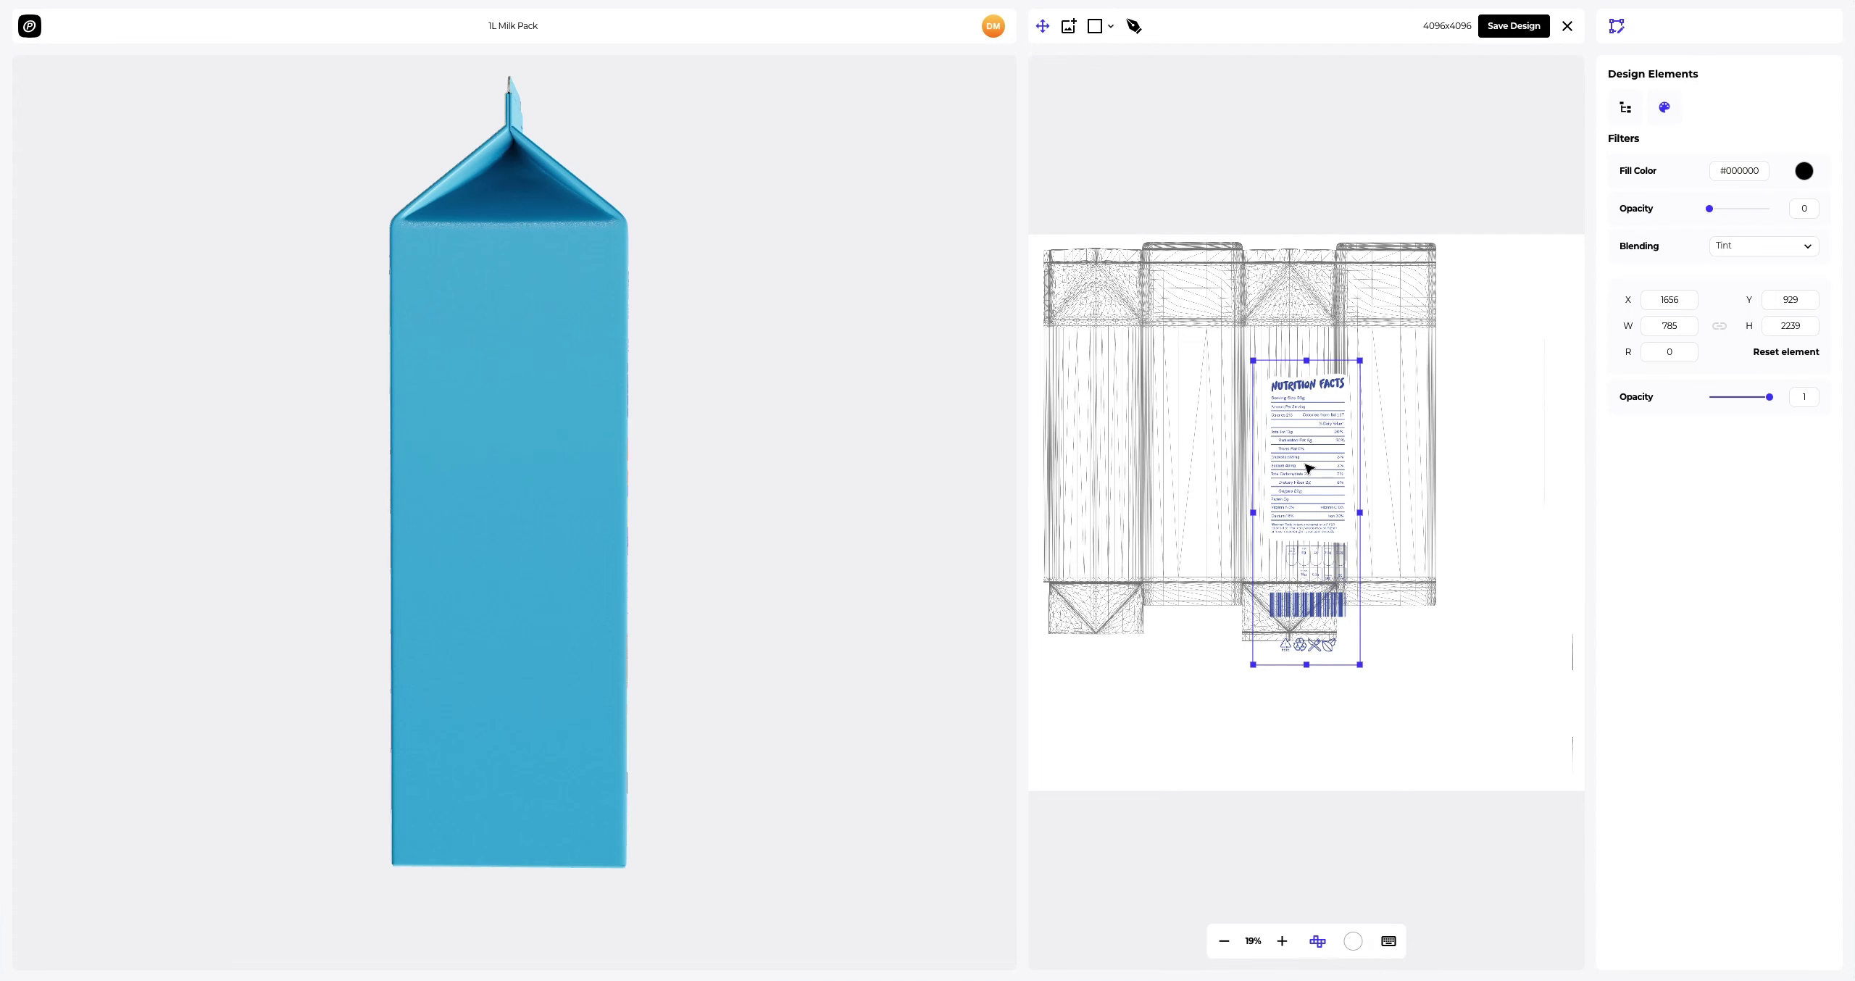
{"action": "left_click_drag", "start_coordinate": [1308, 466], "coordinate": [1100, 429]}
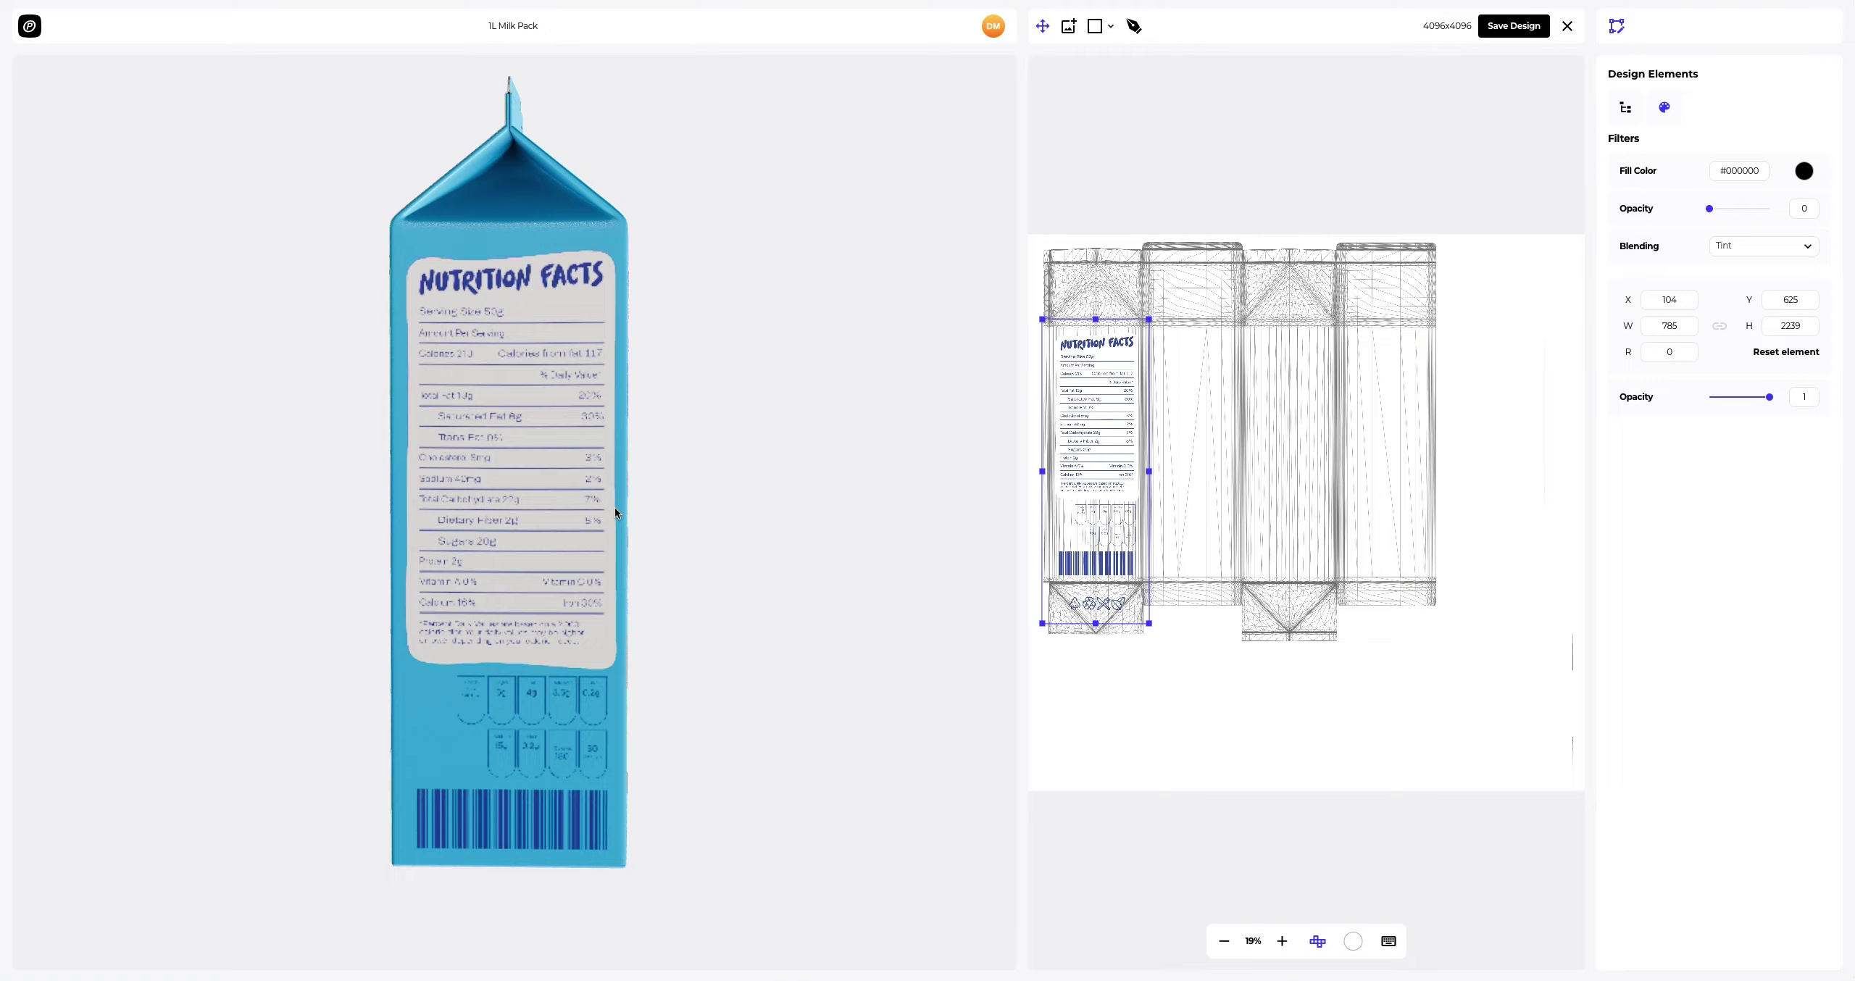
{"action": "left_click_drag", "start_coordinate": [615, 512], "coordinate": [303, 536]}
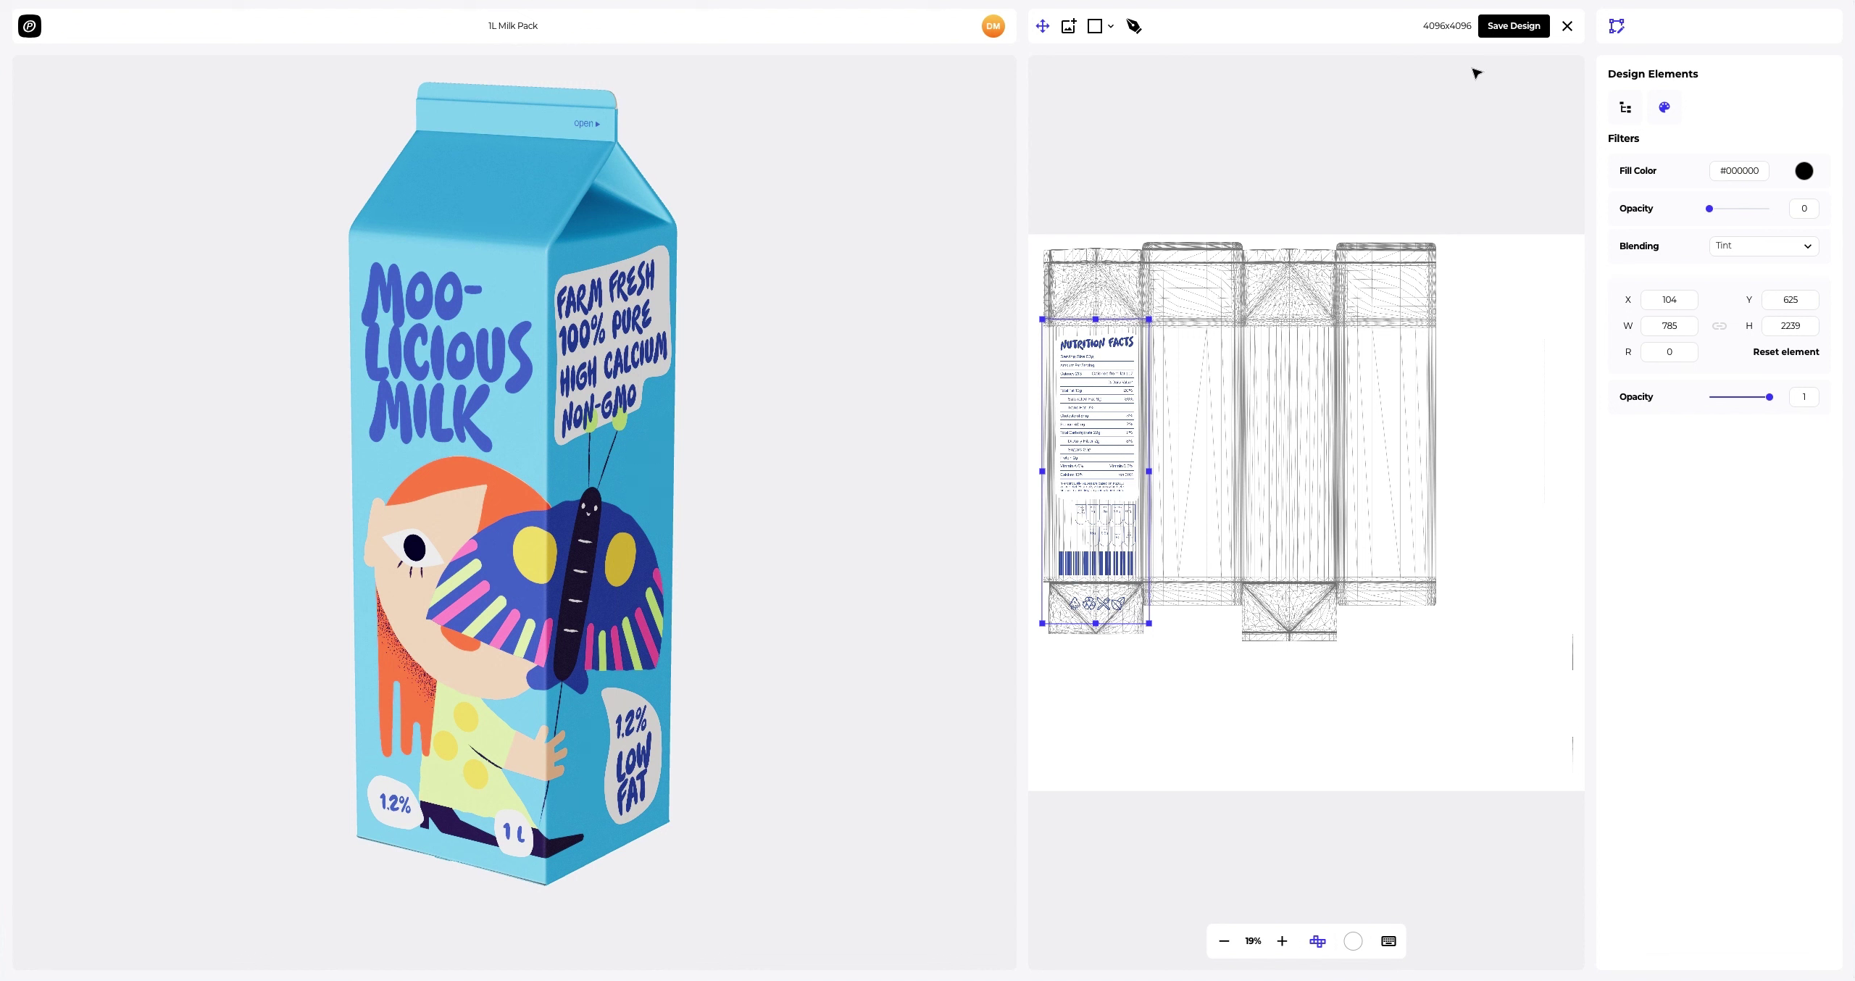
{"action": "left_click", "coordinate": [1510, 26]}
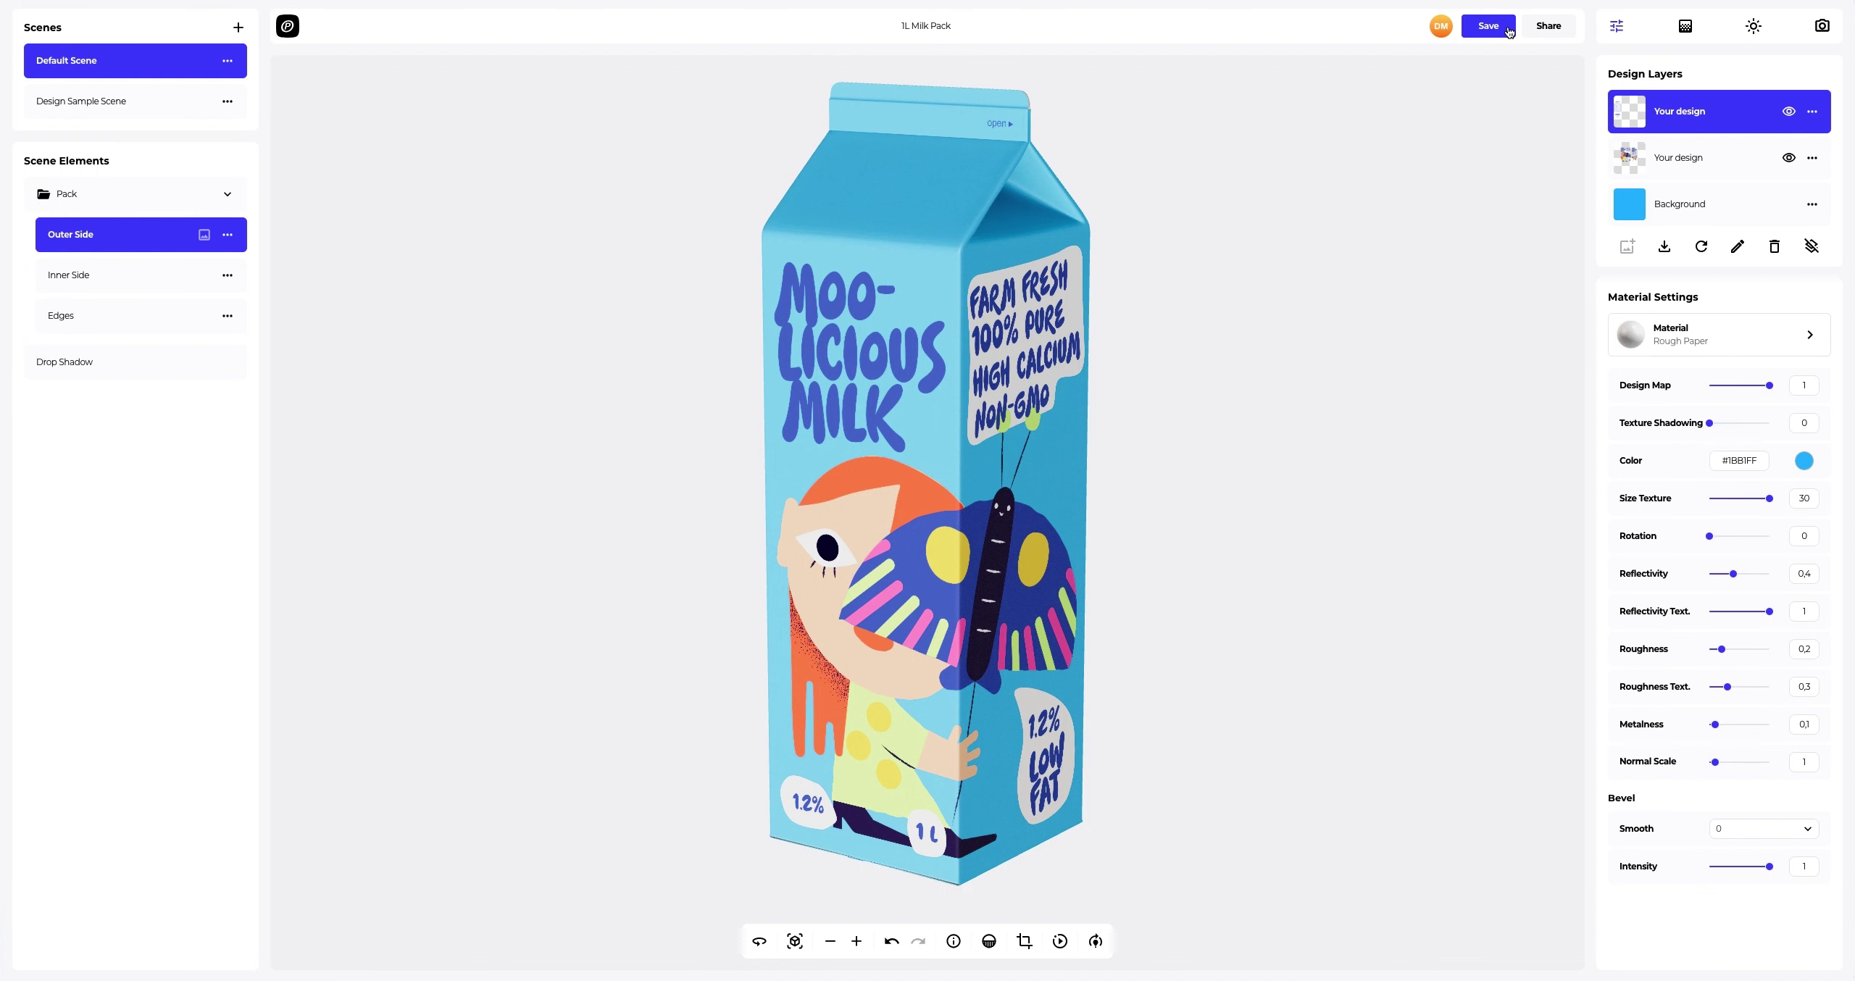
Step: Give the lower Your design layer the Scratched Matte Plastic material from the Plastic category
{"action": "left_click_drag", "start_coordinate": [974, 426], "coordinate": [1064, 425]}
{"action": "scroll", "coordinate": [1058, 417], "scroll_direction": "up", "scroll_amount": 8}
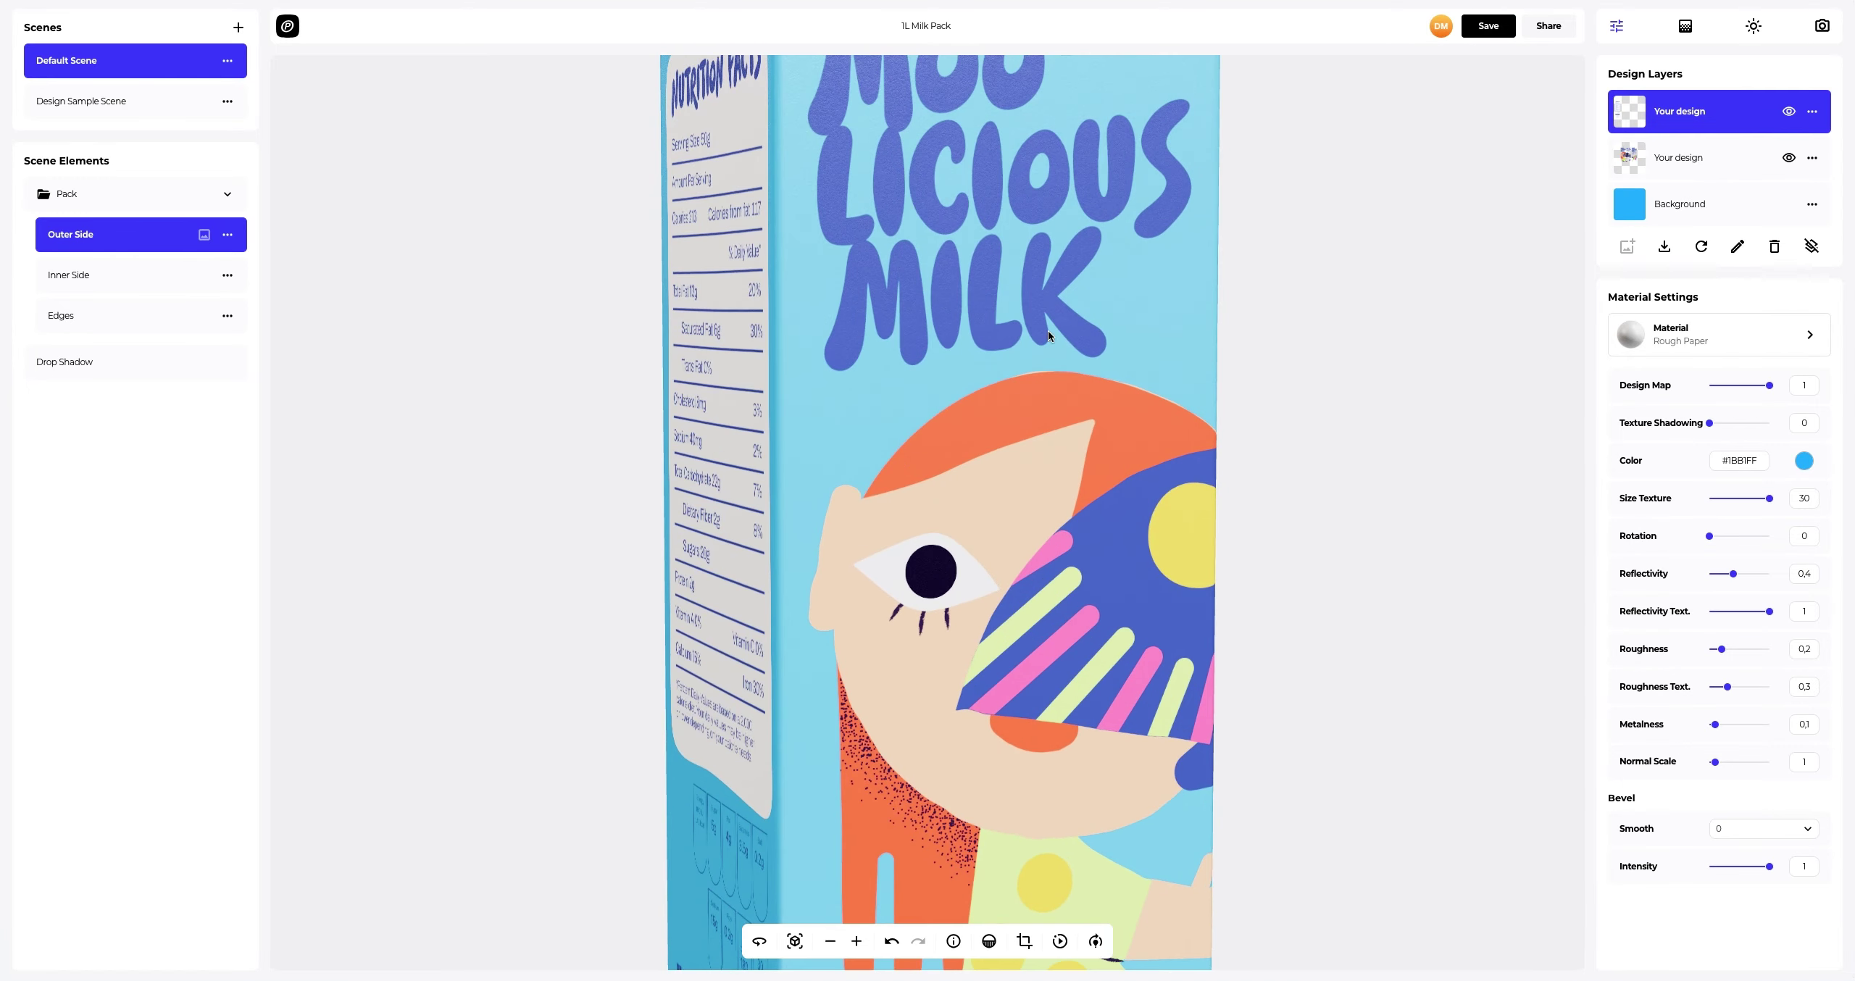
{"action": "scroll", "coordinate": [1034, 468], "scroll_direction": "up", "scroll_amount": 5}
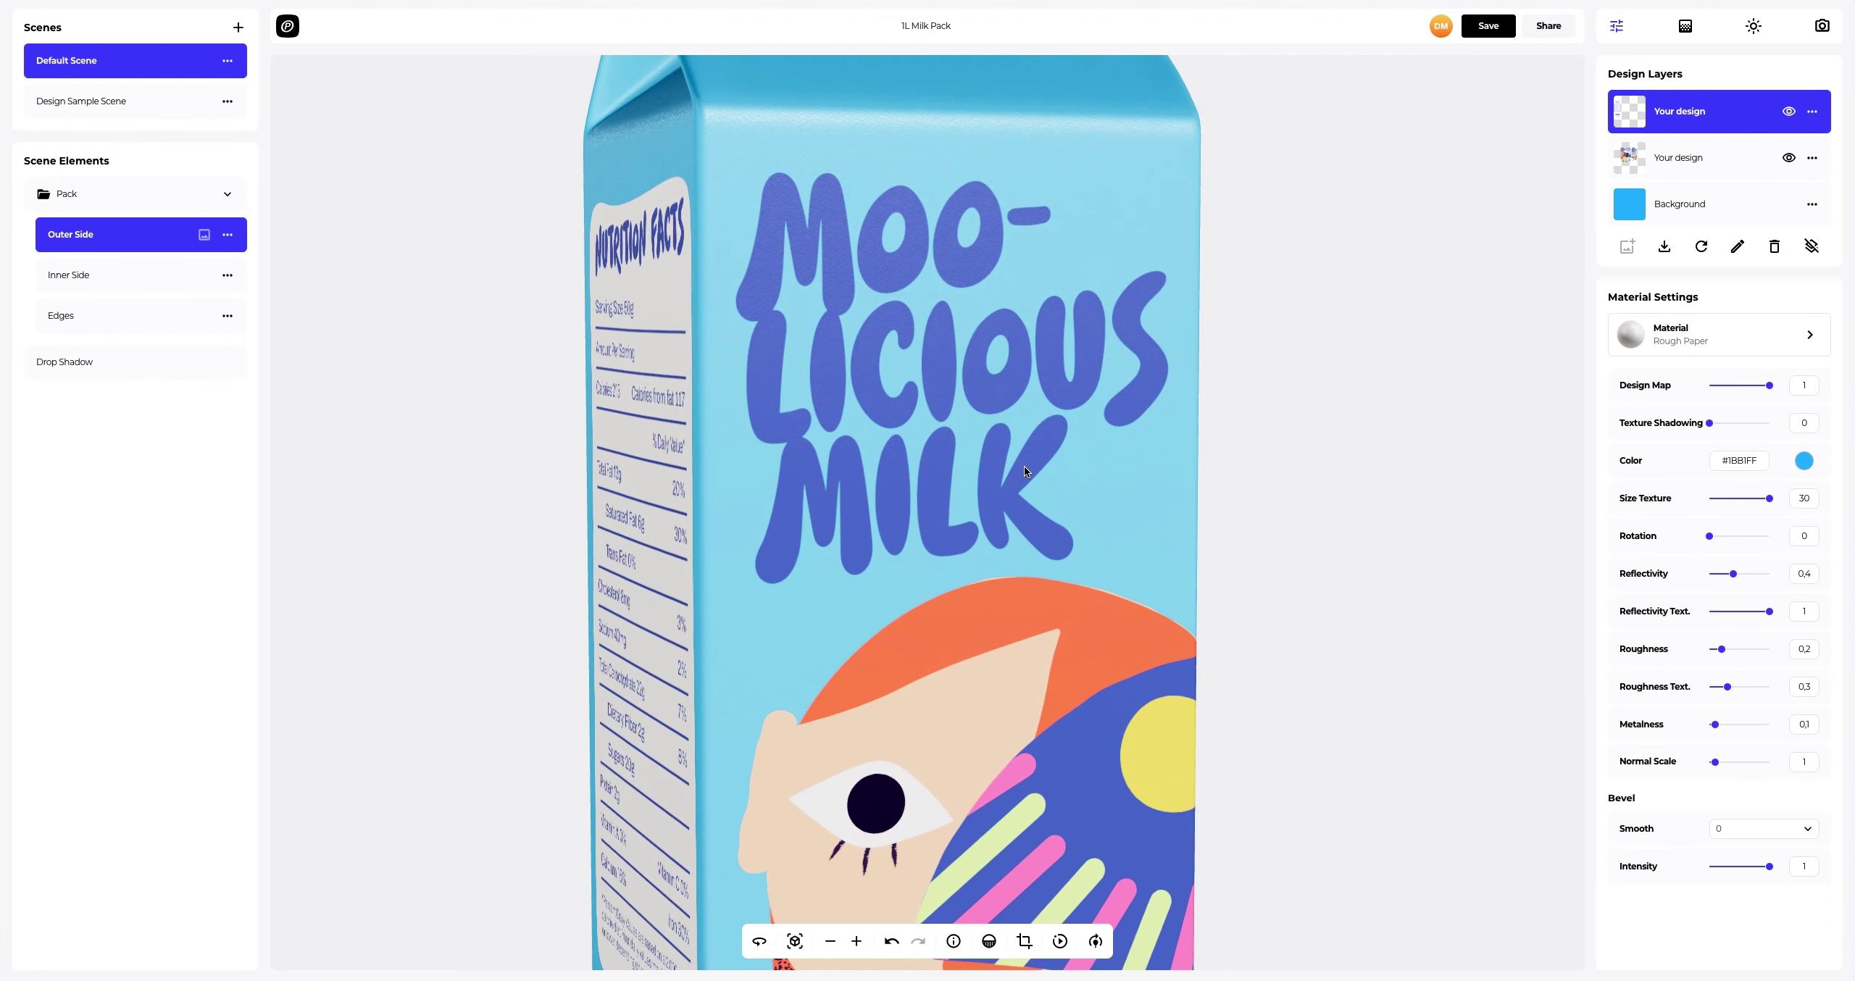
{"action": "left_click", "coordinate": [1728, 162]}
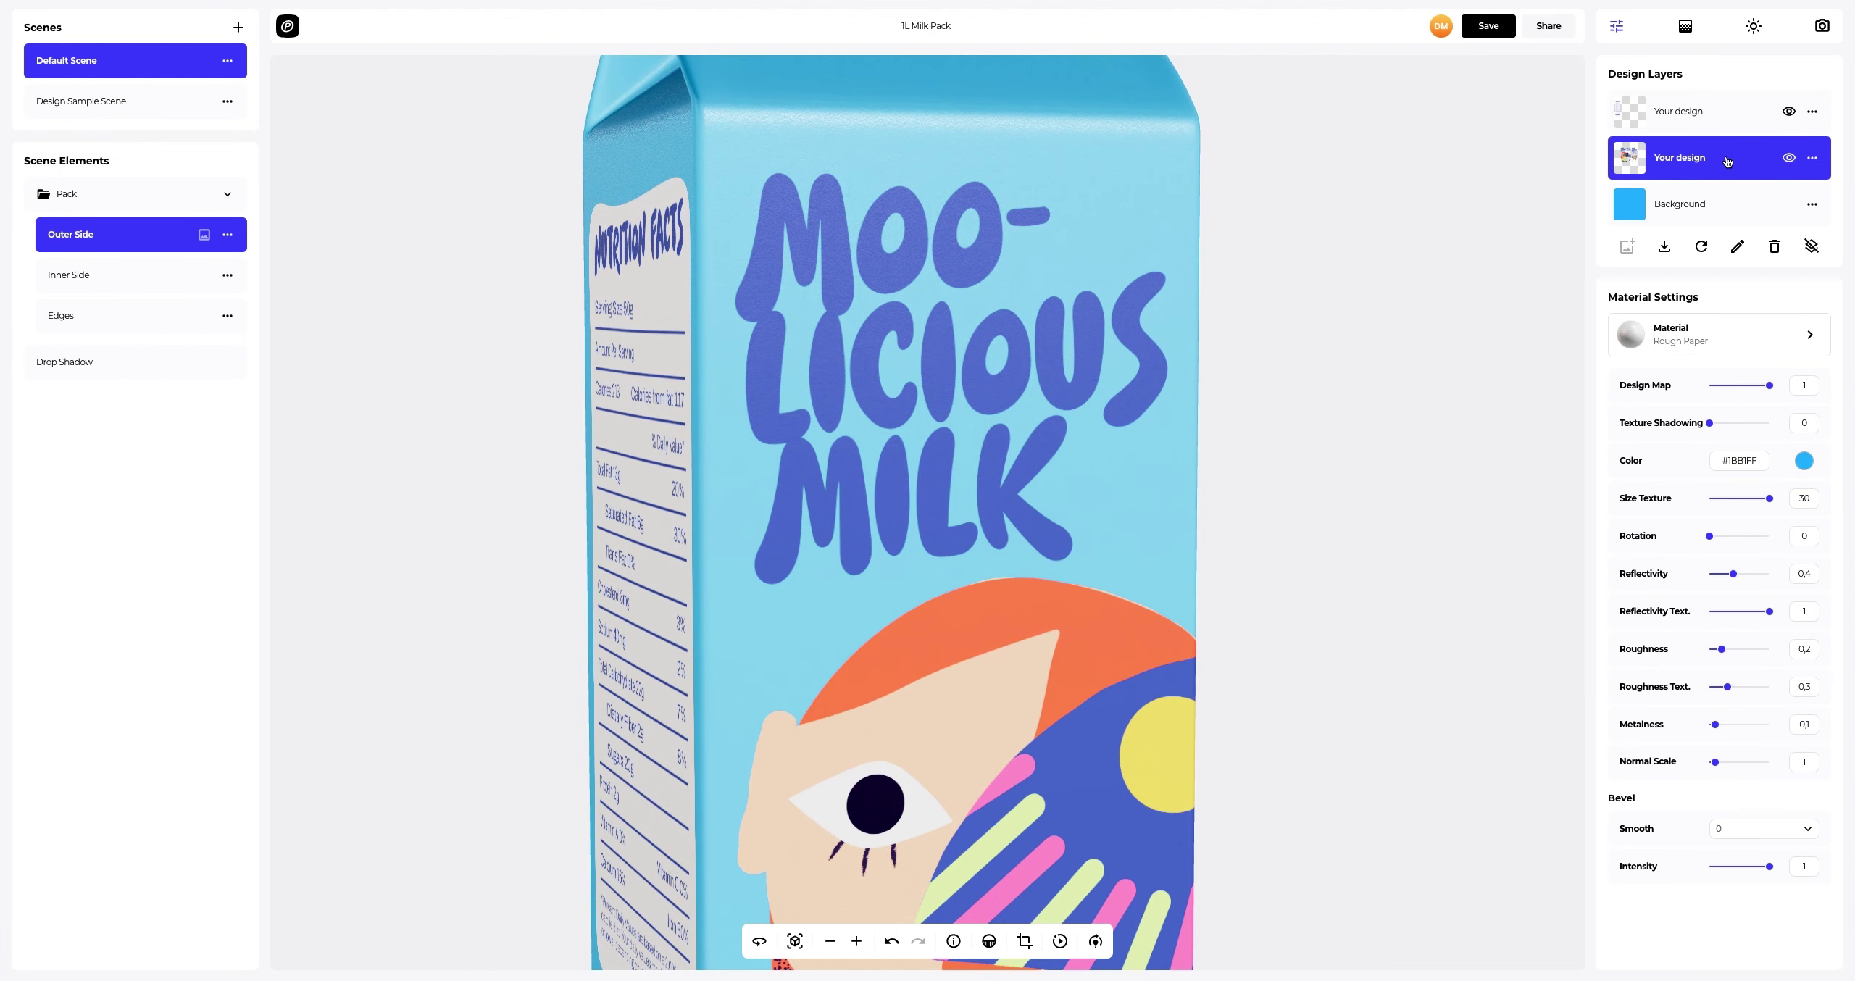
{"action": "left_click", "coordinate": [1740, 334]}
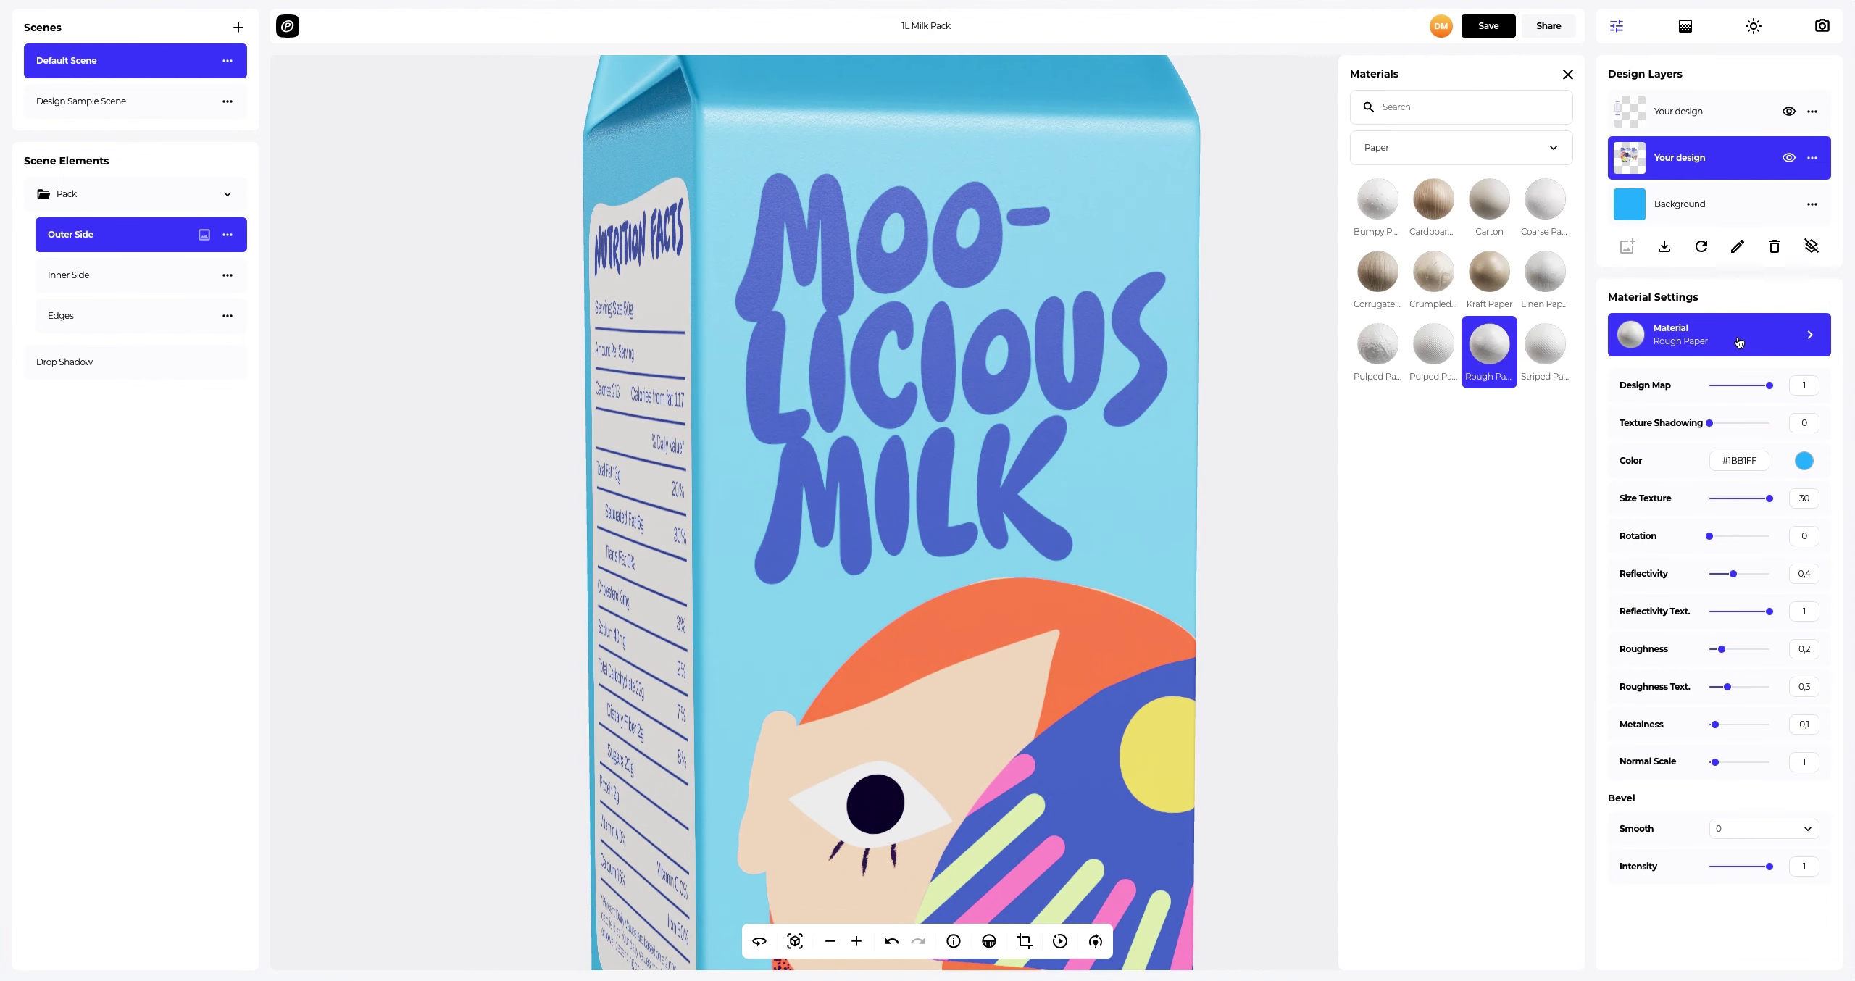
{"action": "left_click", "coordinate": [1471, 148]}
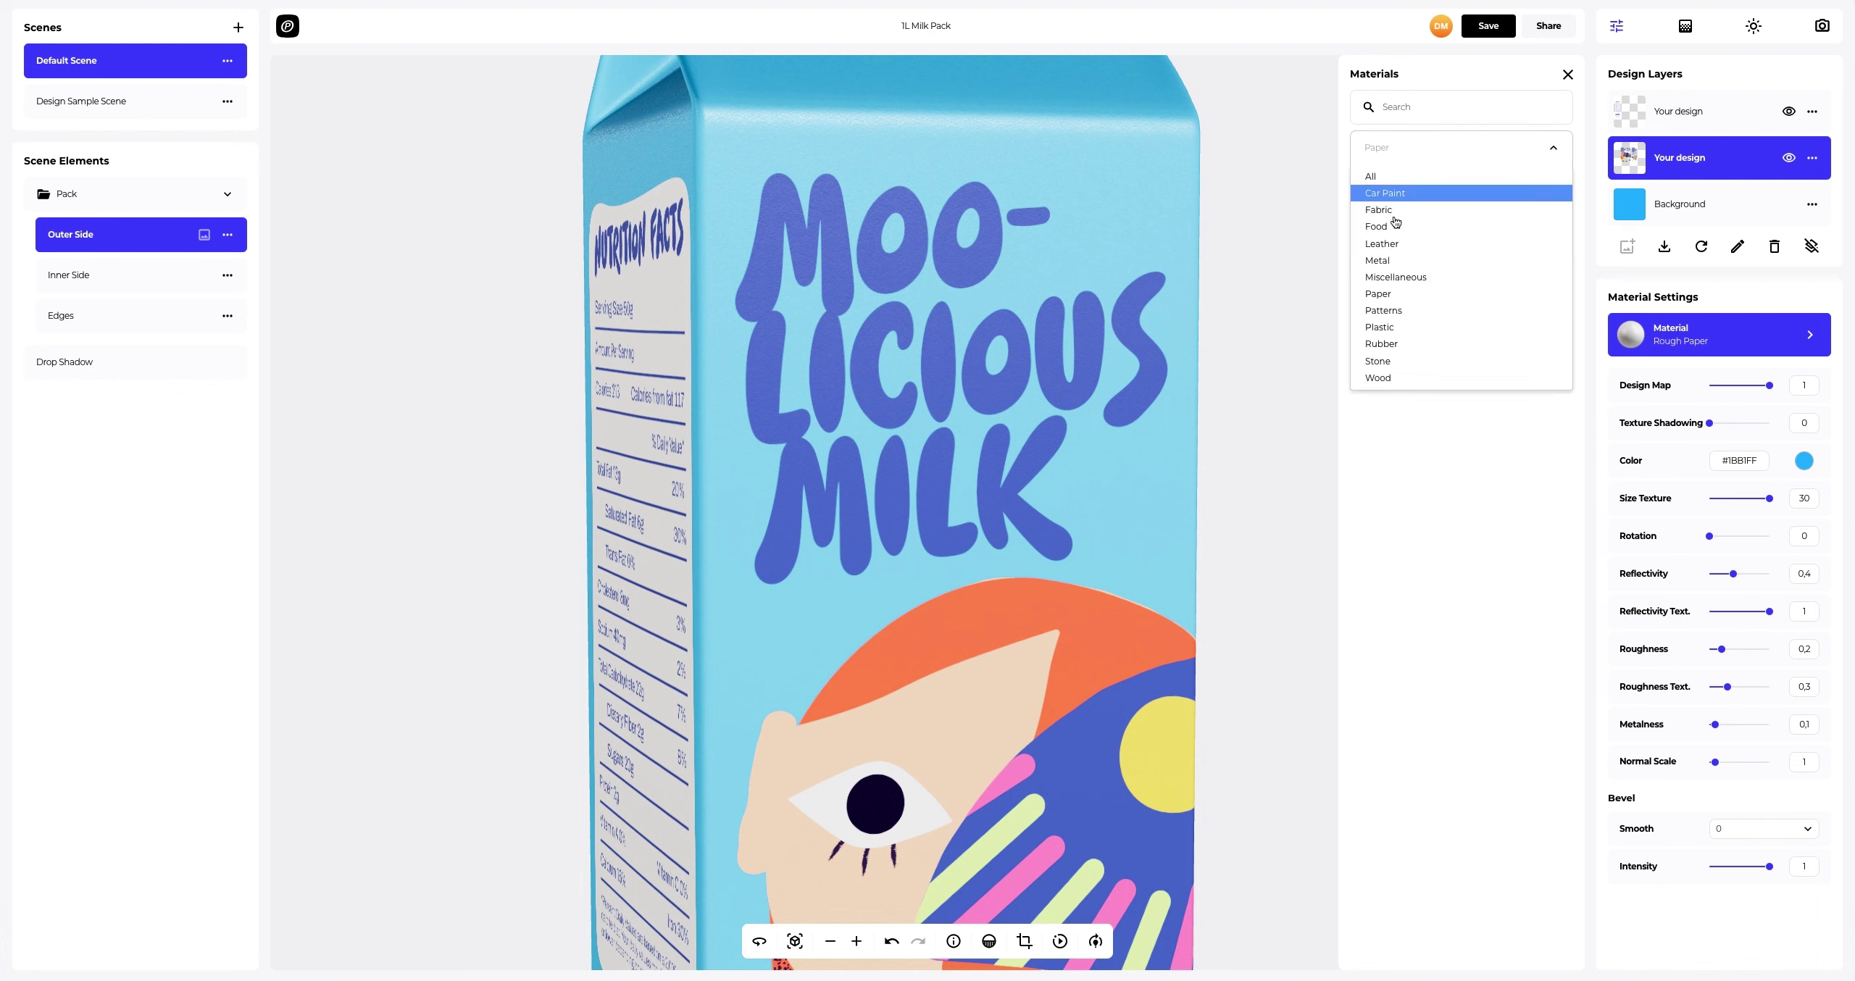
{"action": "left_click", "coordinate": [1380, 328]}
{"action": "left_click", "coordinate": [1431, 279]}
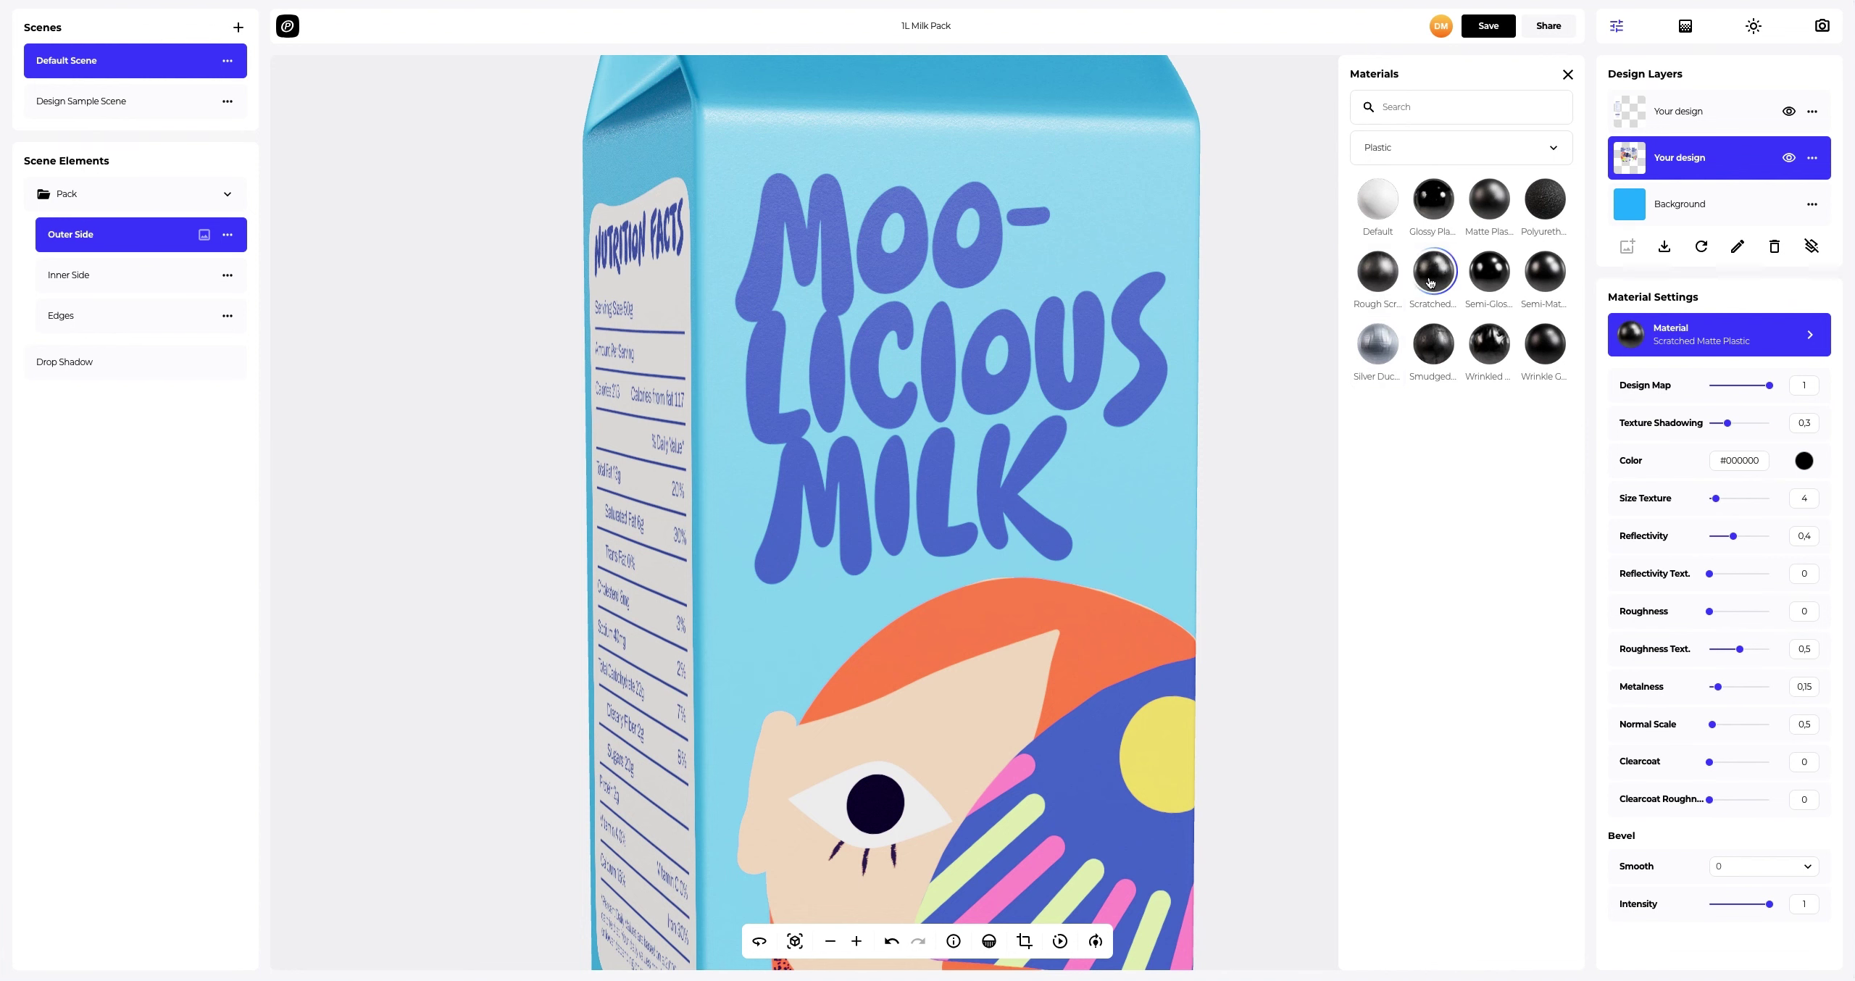
{"action": "left_click", "coordinate": [1566, 74]}
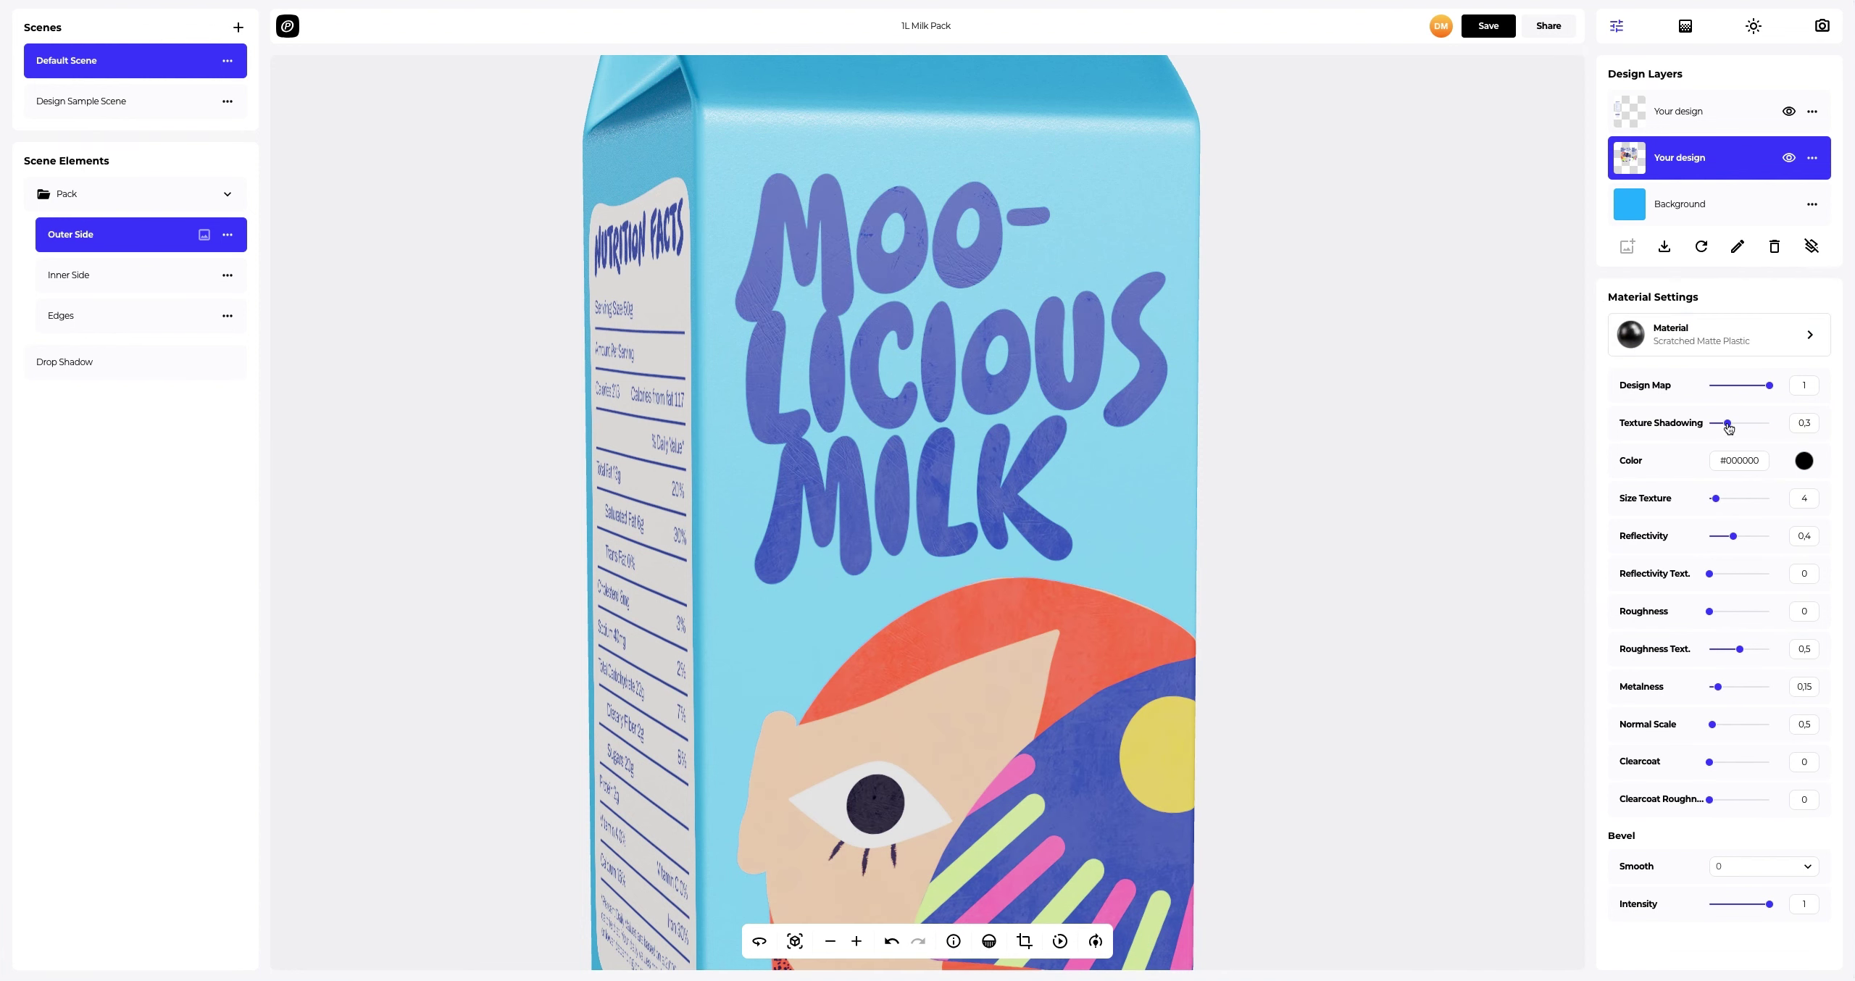
Step: Set texture shadowing to 0, reflectivity to 0.65, raise roughness, and metalness to 0.9
{"action": "left_click_drag", "start_coordinate": [1728, 426], "coordinate": [1689, 426]}
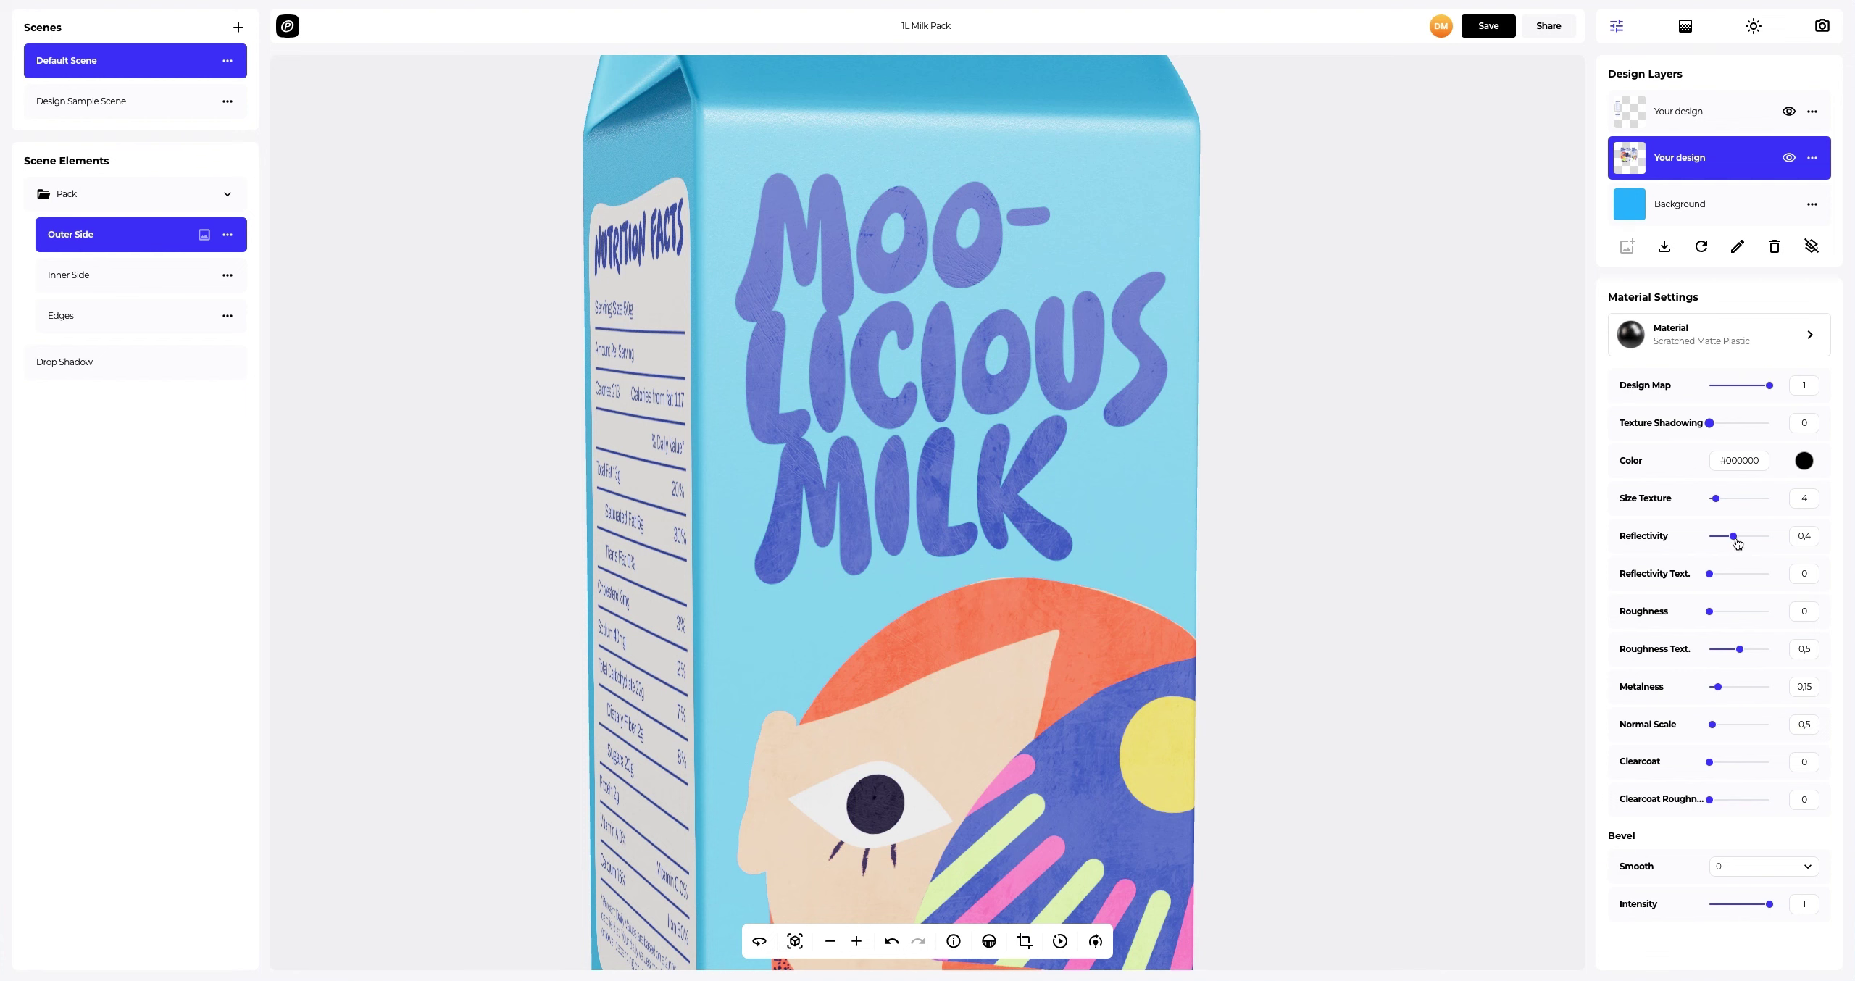
{"action": "left_click_drag", "start_coordinate": [1737, 543], "coordinate": [1751, 542]}
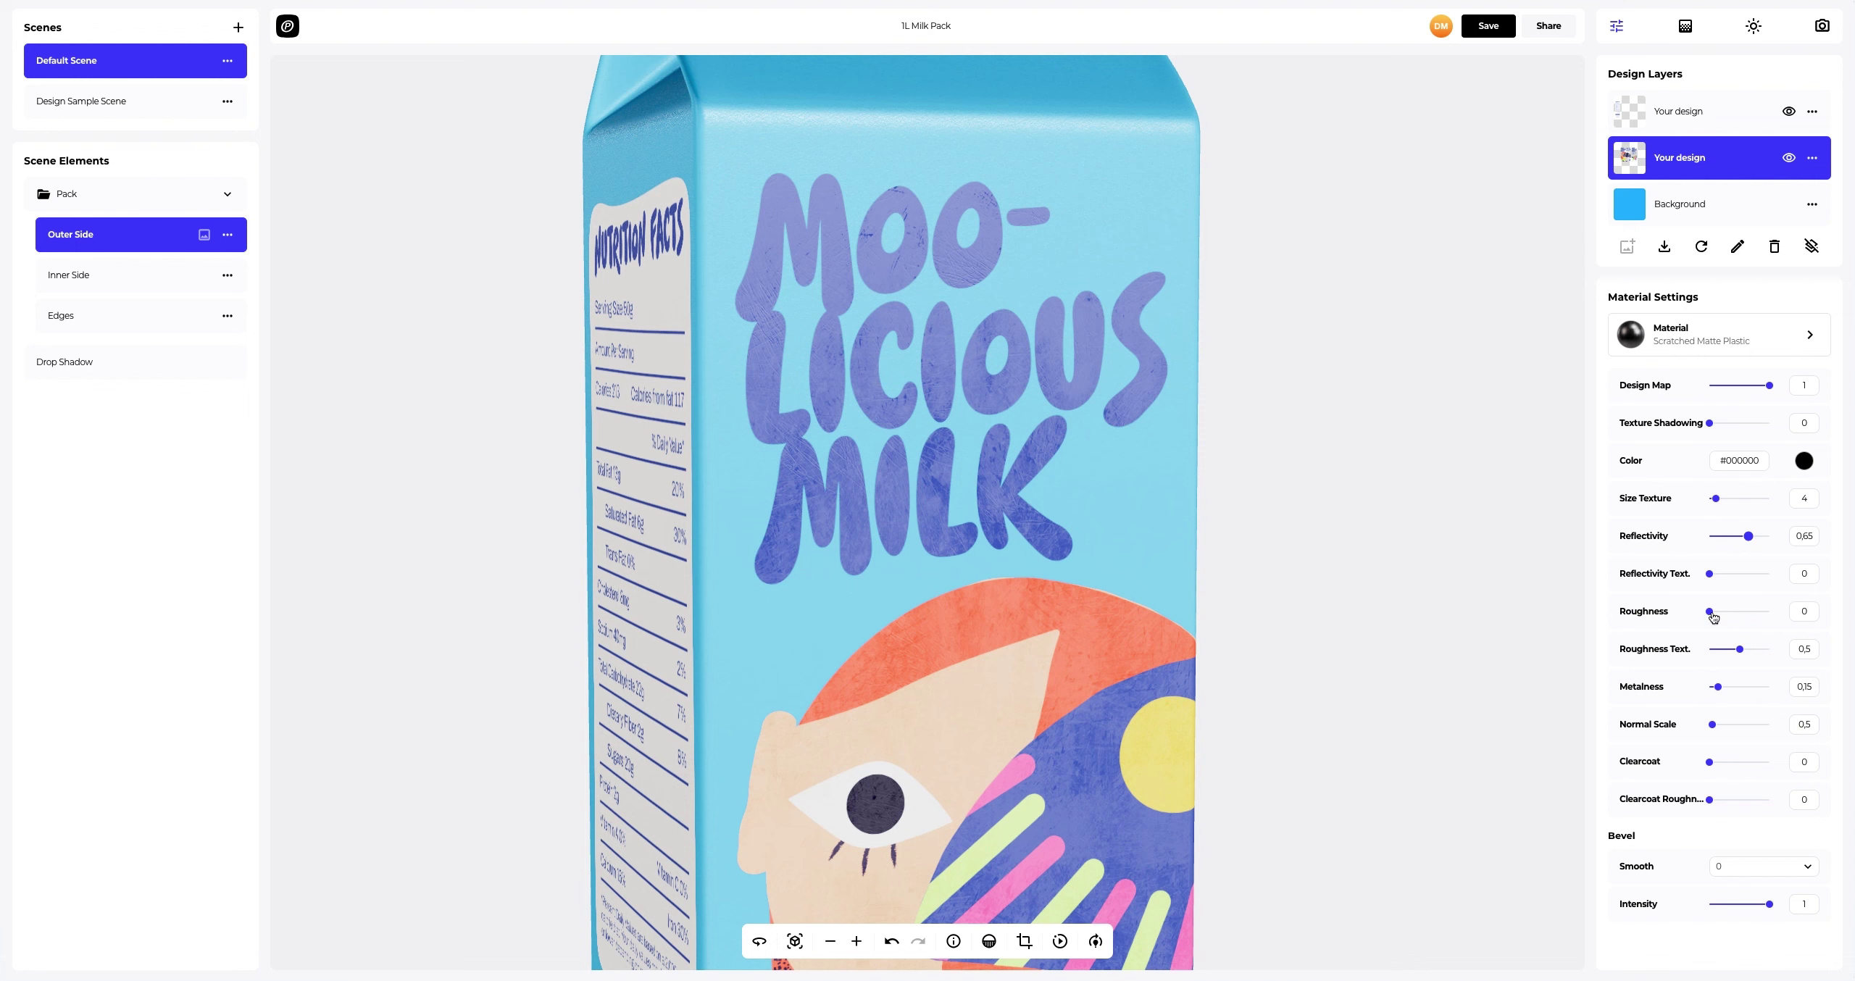
{"action": "left_click_drag", "start_coordinate": [1714, 616], "coordinate": [1744, 612]}
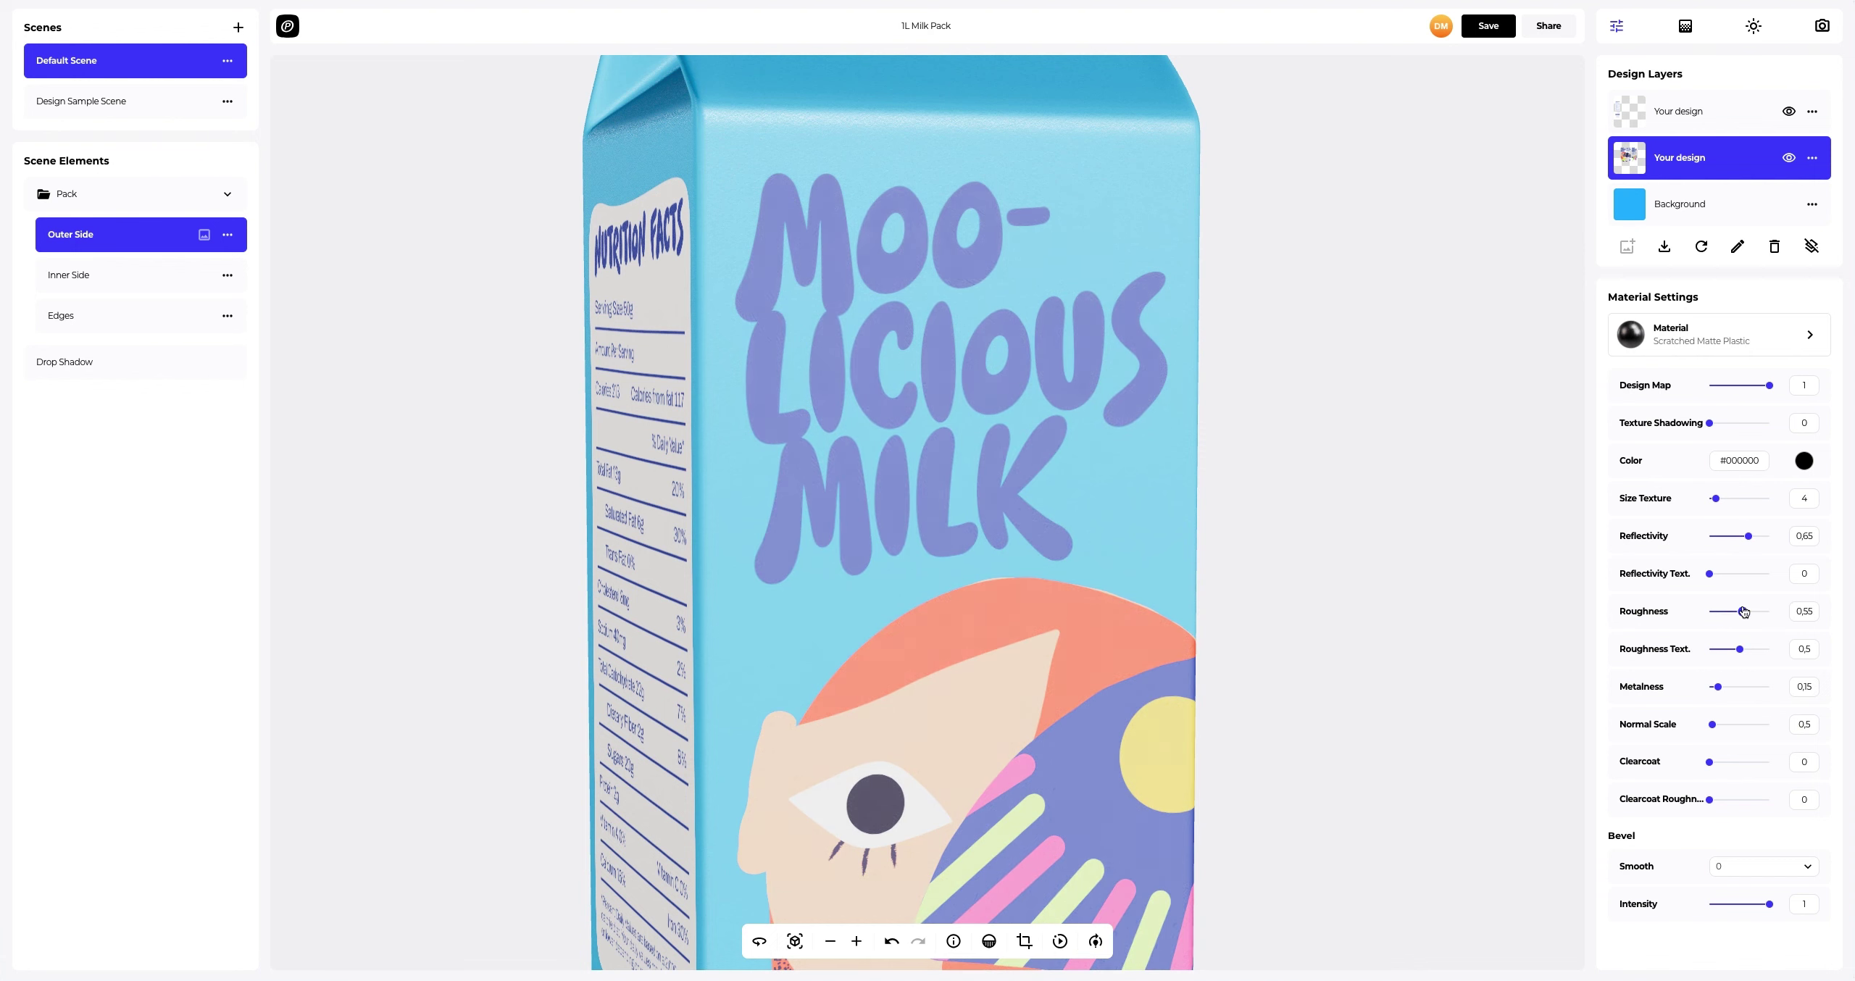
{"action": "left_click_drag", "start_coordinate": [1719, 689], "coordinate": [1764, 687]}
Step: Add a bevel with smoothness 1 and intensity lowered to 0.4
{"action": "left_click", "coordinate": [1762, 867]}
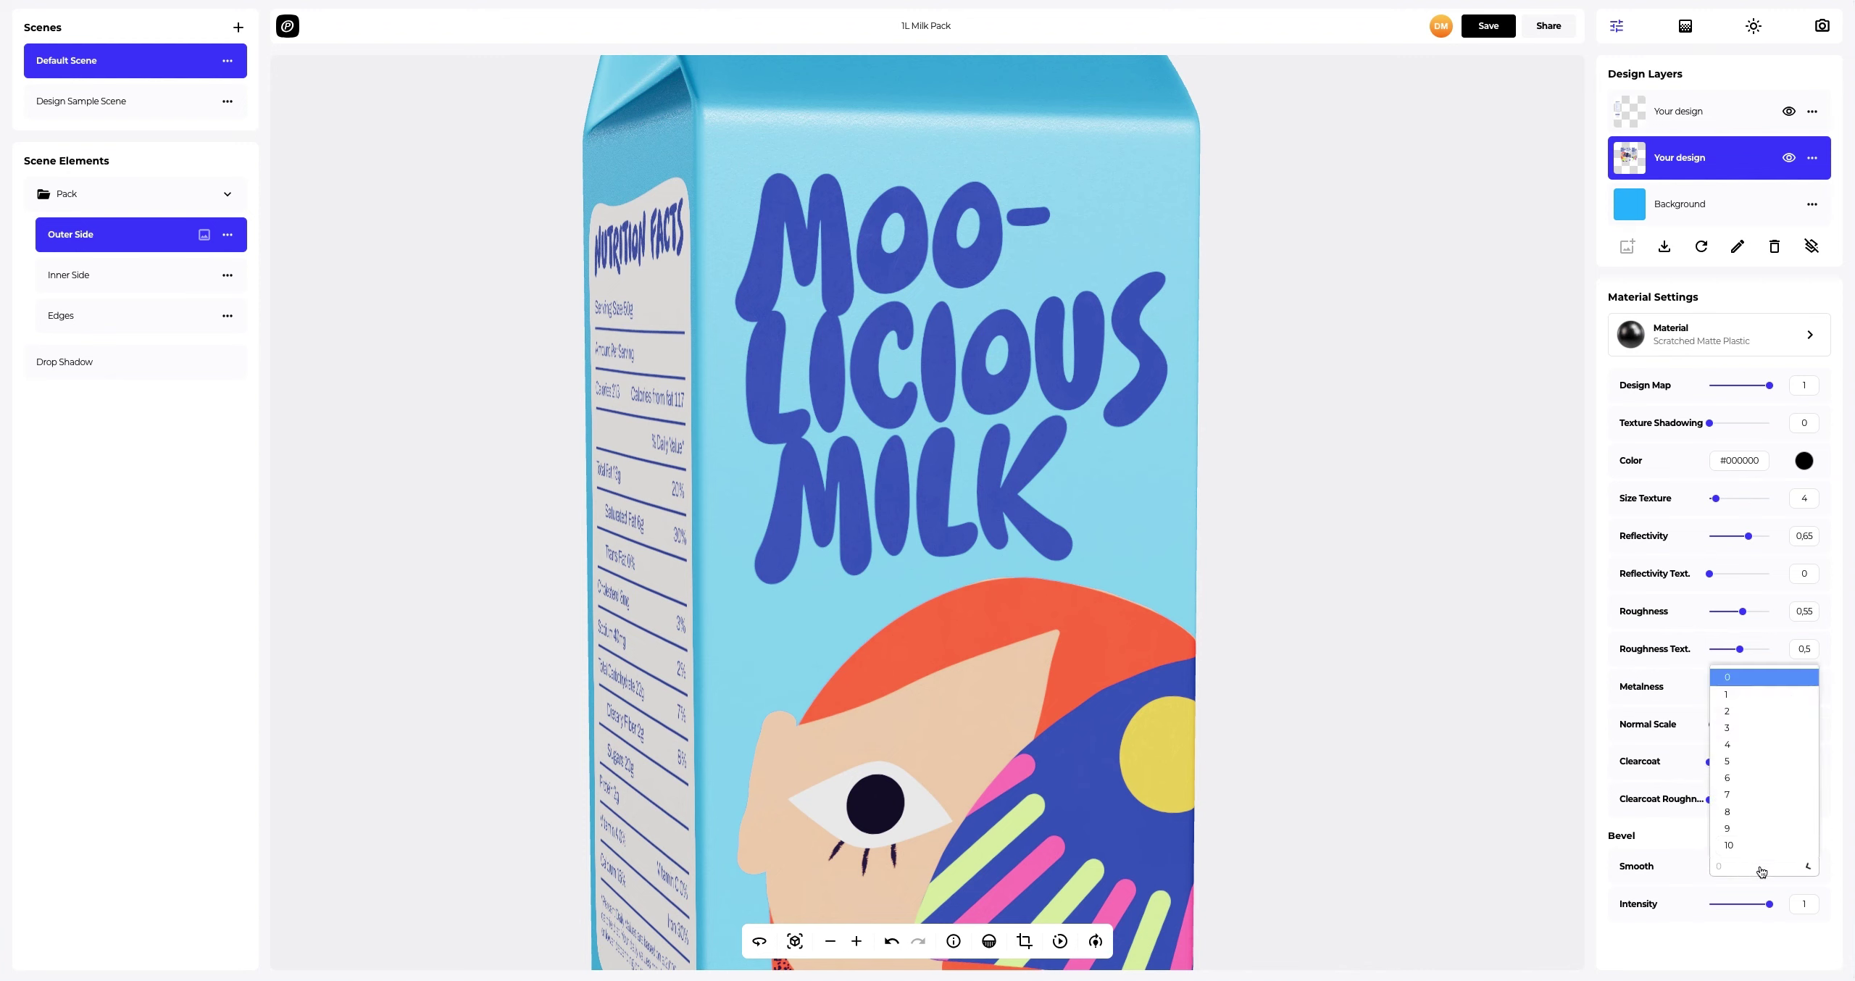
{"action": "left_click", "coordinate": [1741, 696]}
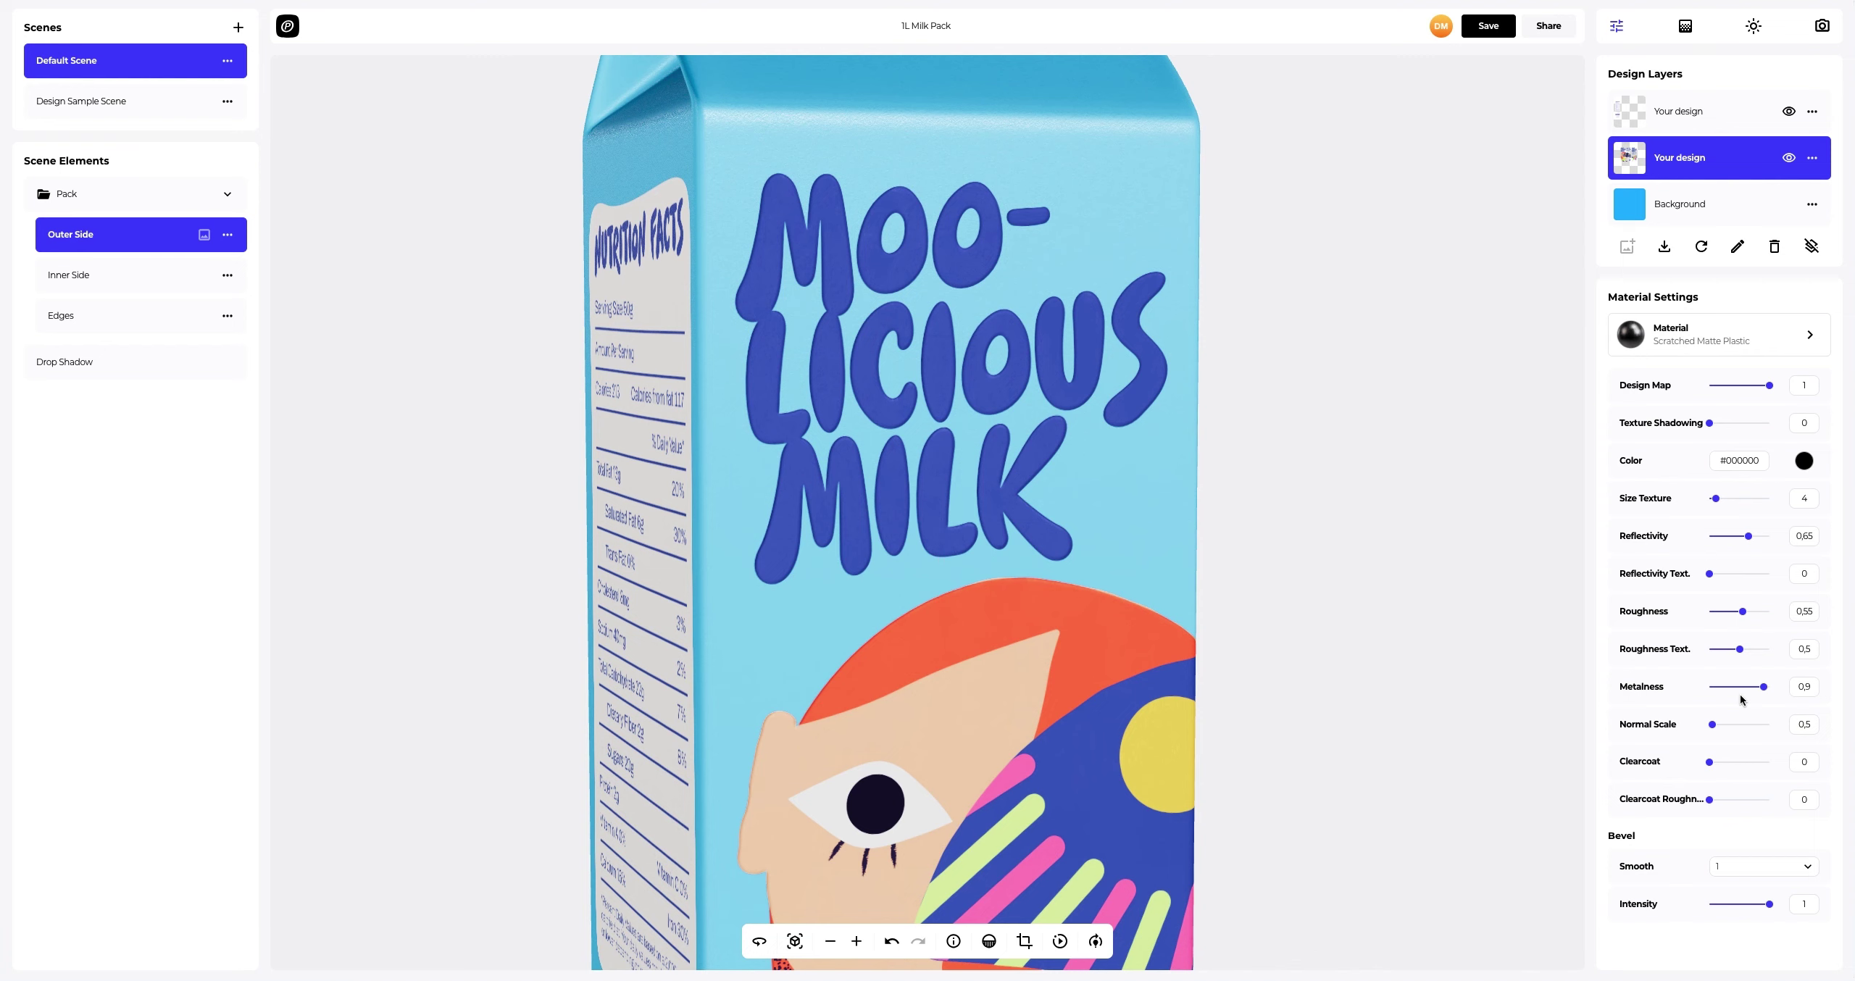
{"action": "left_click_drag", "start_coordinate": [1763, 899], "coordinate": [1752, 910]}
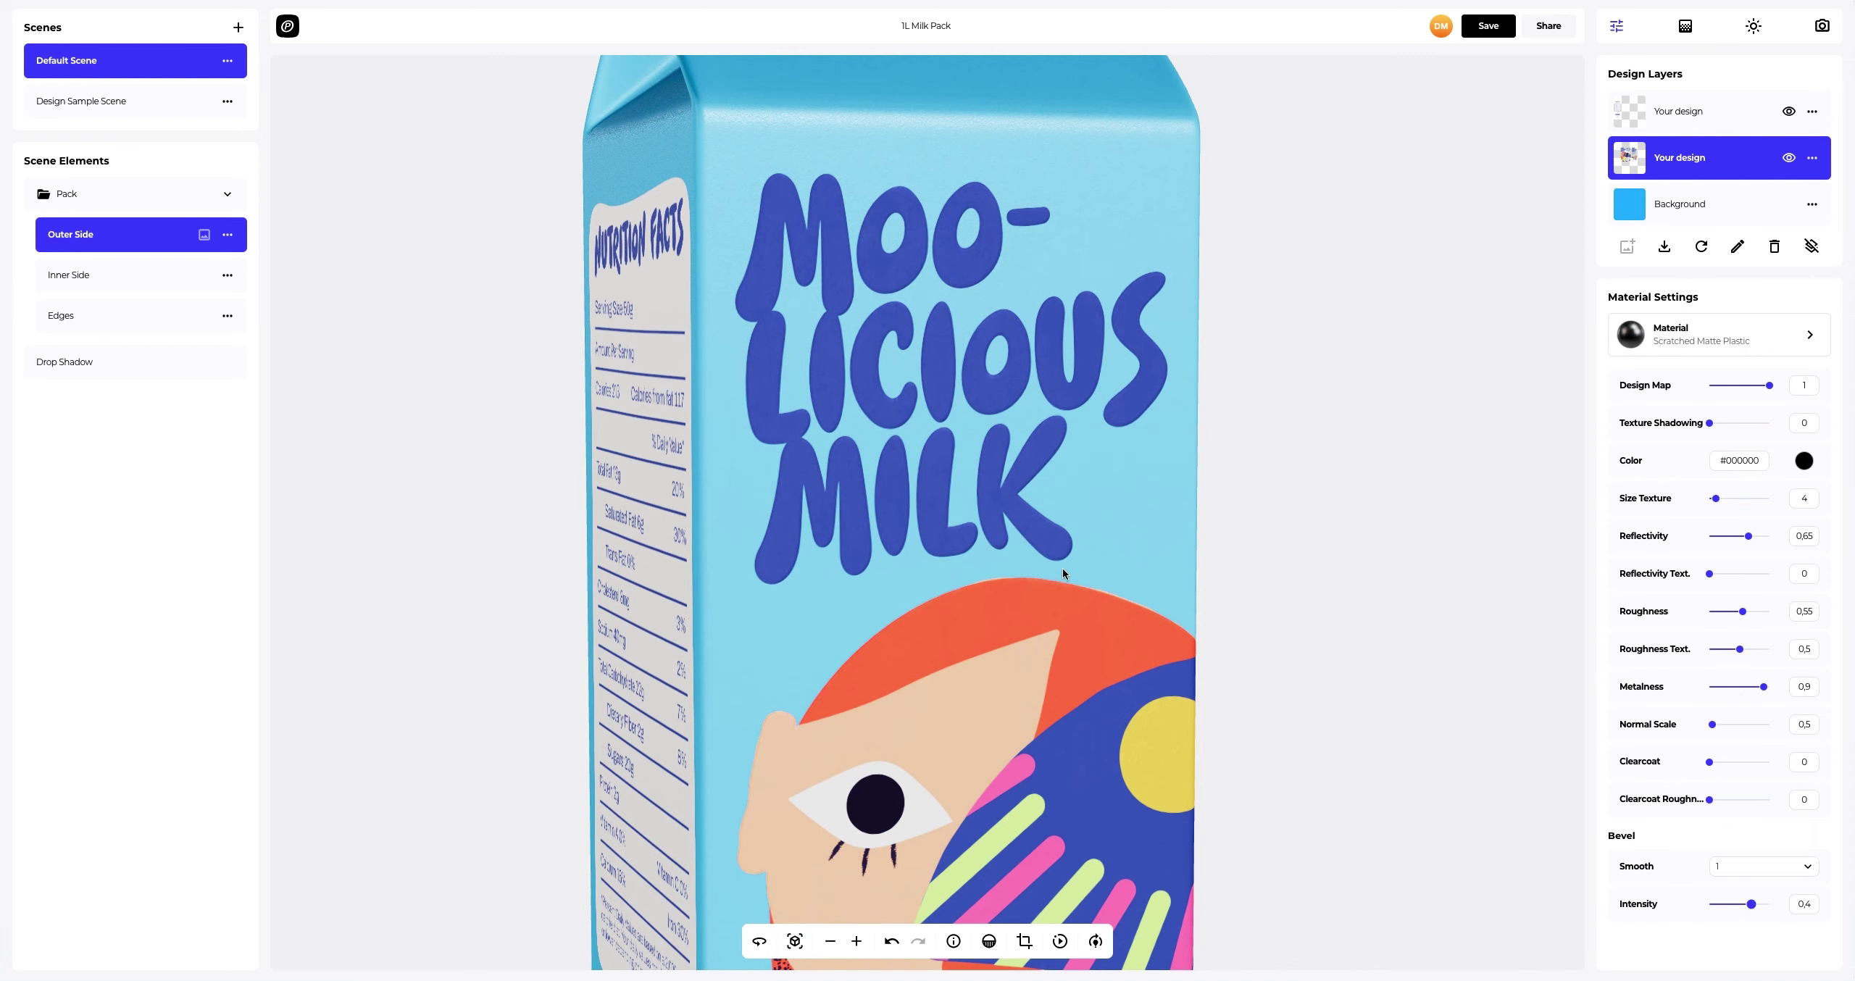
{"action": "mouse_move", "coordinate": [1063, 571]}
{"action": "left_mouse_down"}
{"action": "mouse_move", "coordinate": [804, 565]}
{"action": "mouse_move", "coordinate": [1031, 575]}
{"action": "left_mouse_up"}
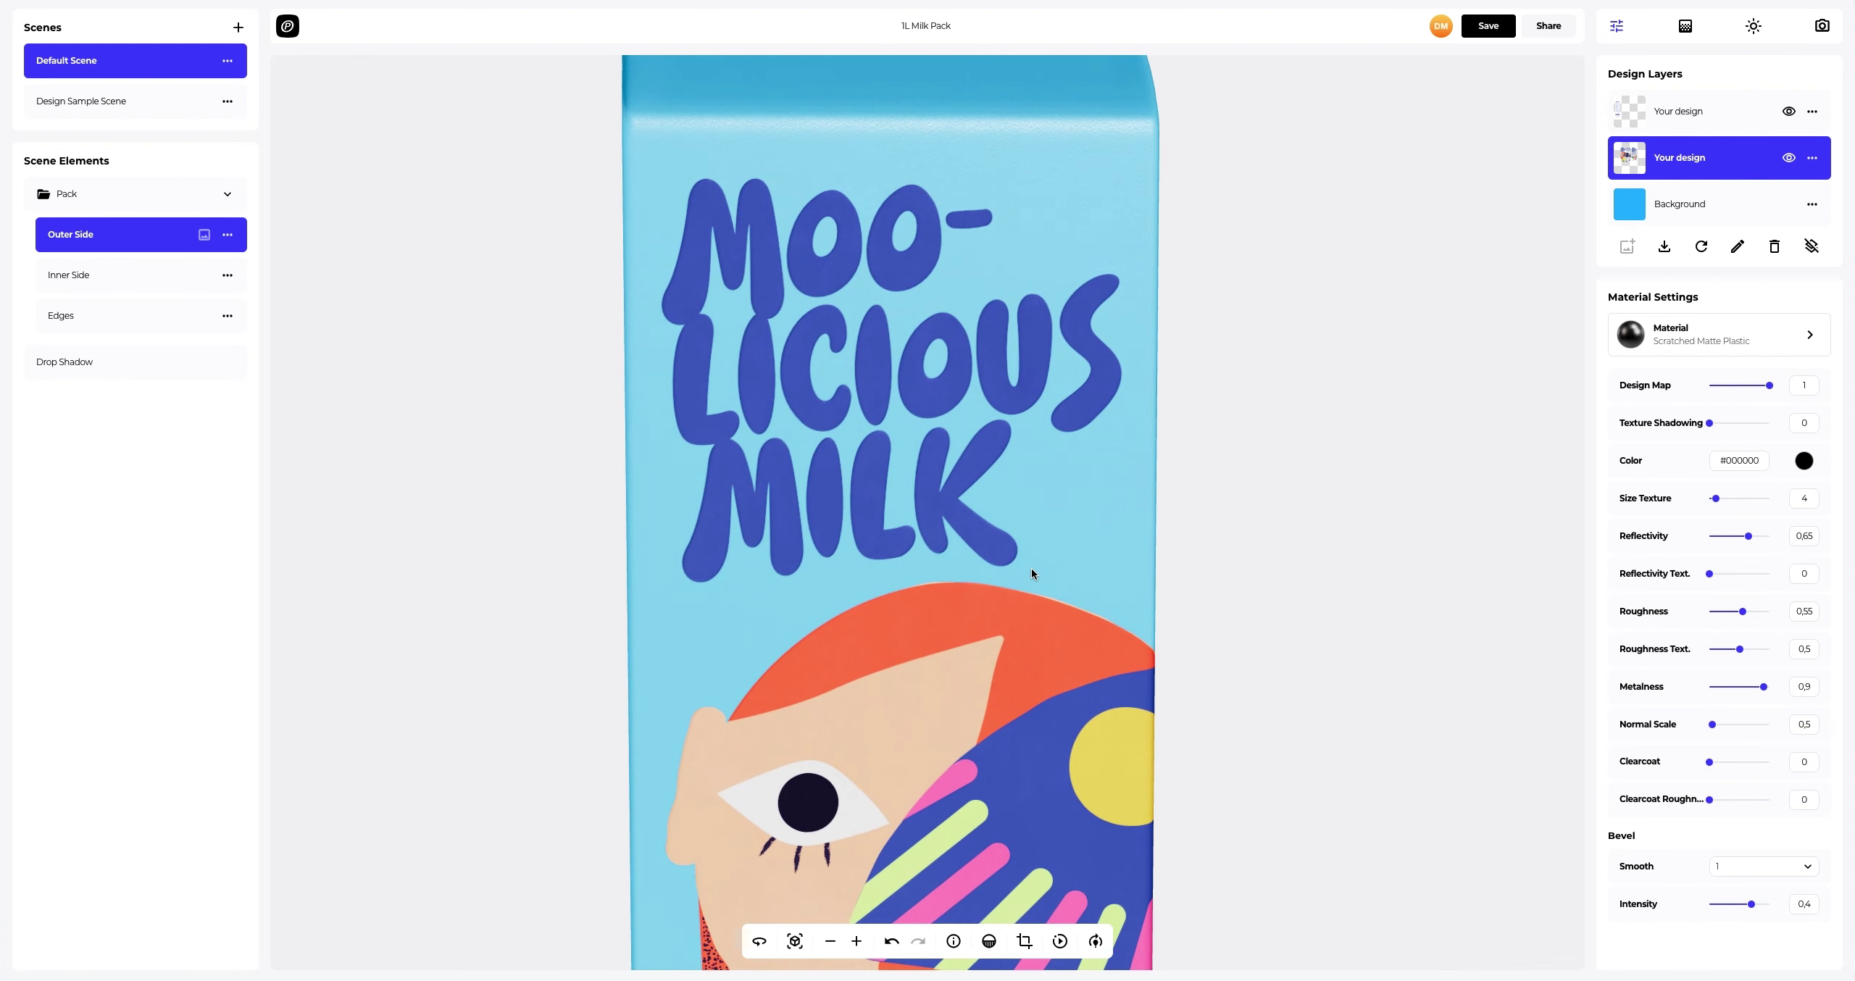
Step: Reset to the full carton view, add a base shadow, and pick a light lavender background
{"action": "left_click", "coordinate": [794, 942]}
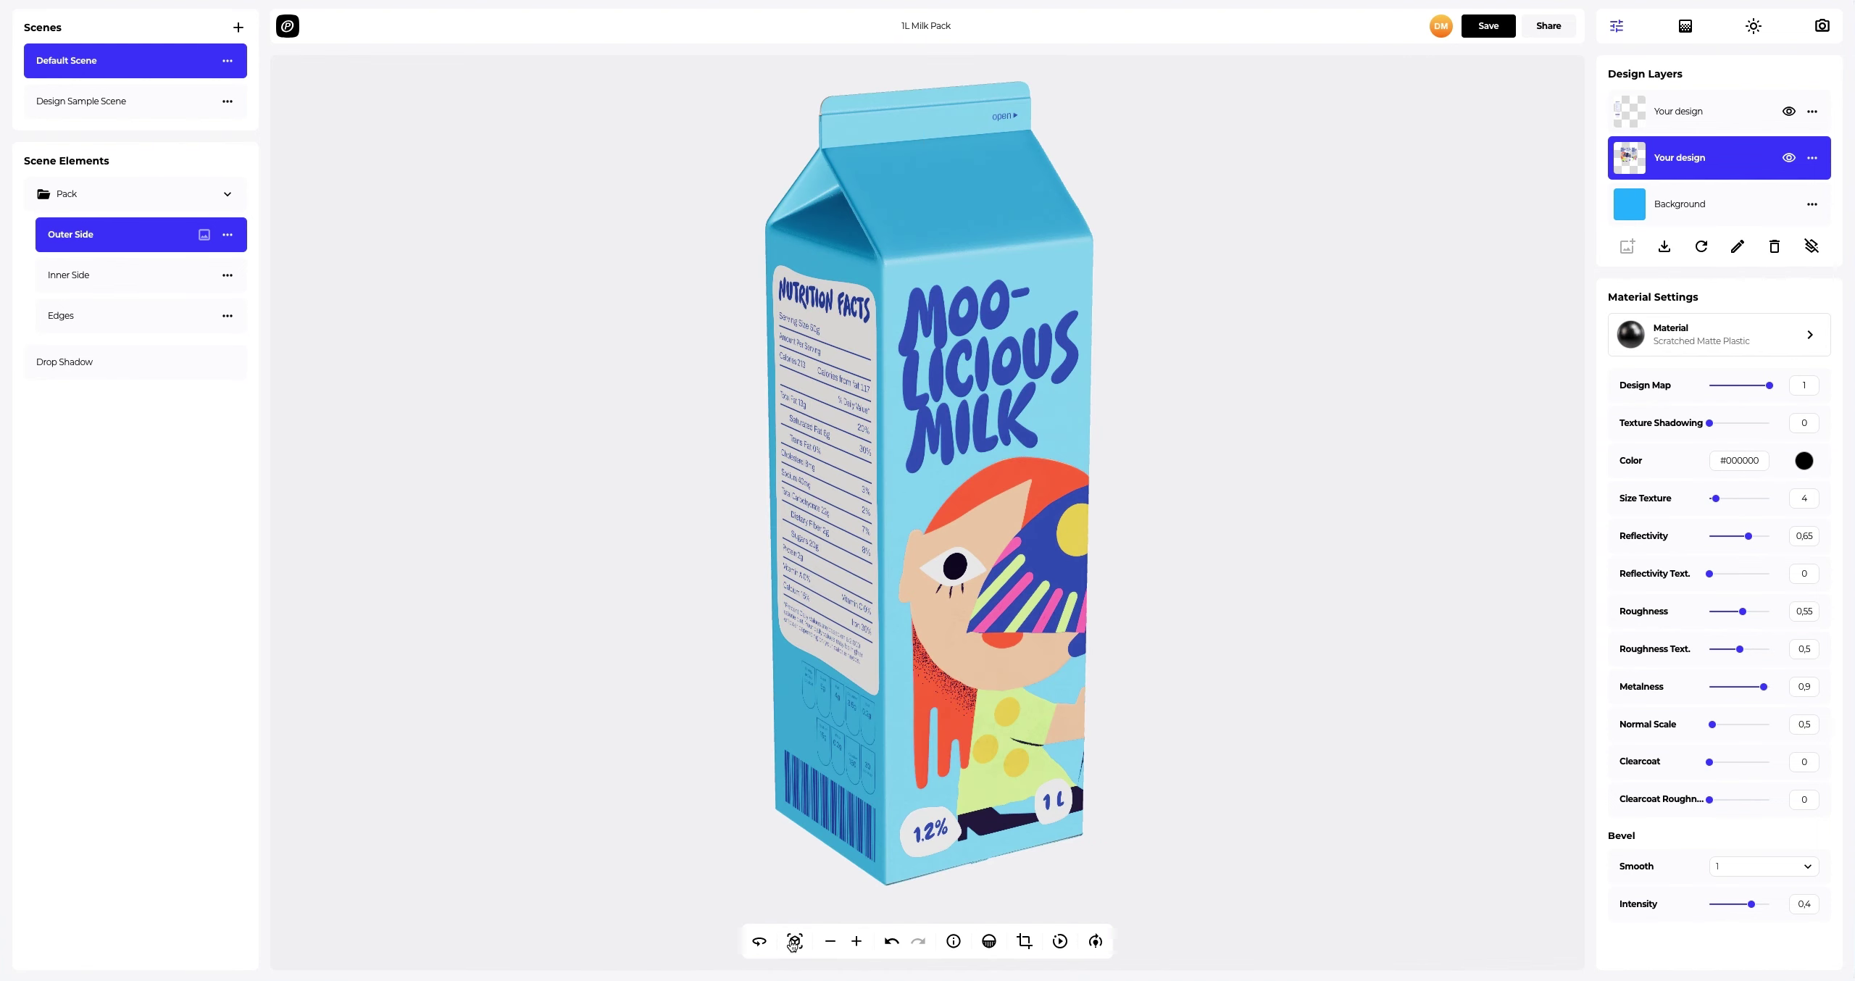
{"action": "left_click", "coordinate": [990, 942]}
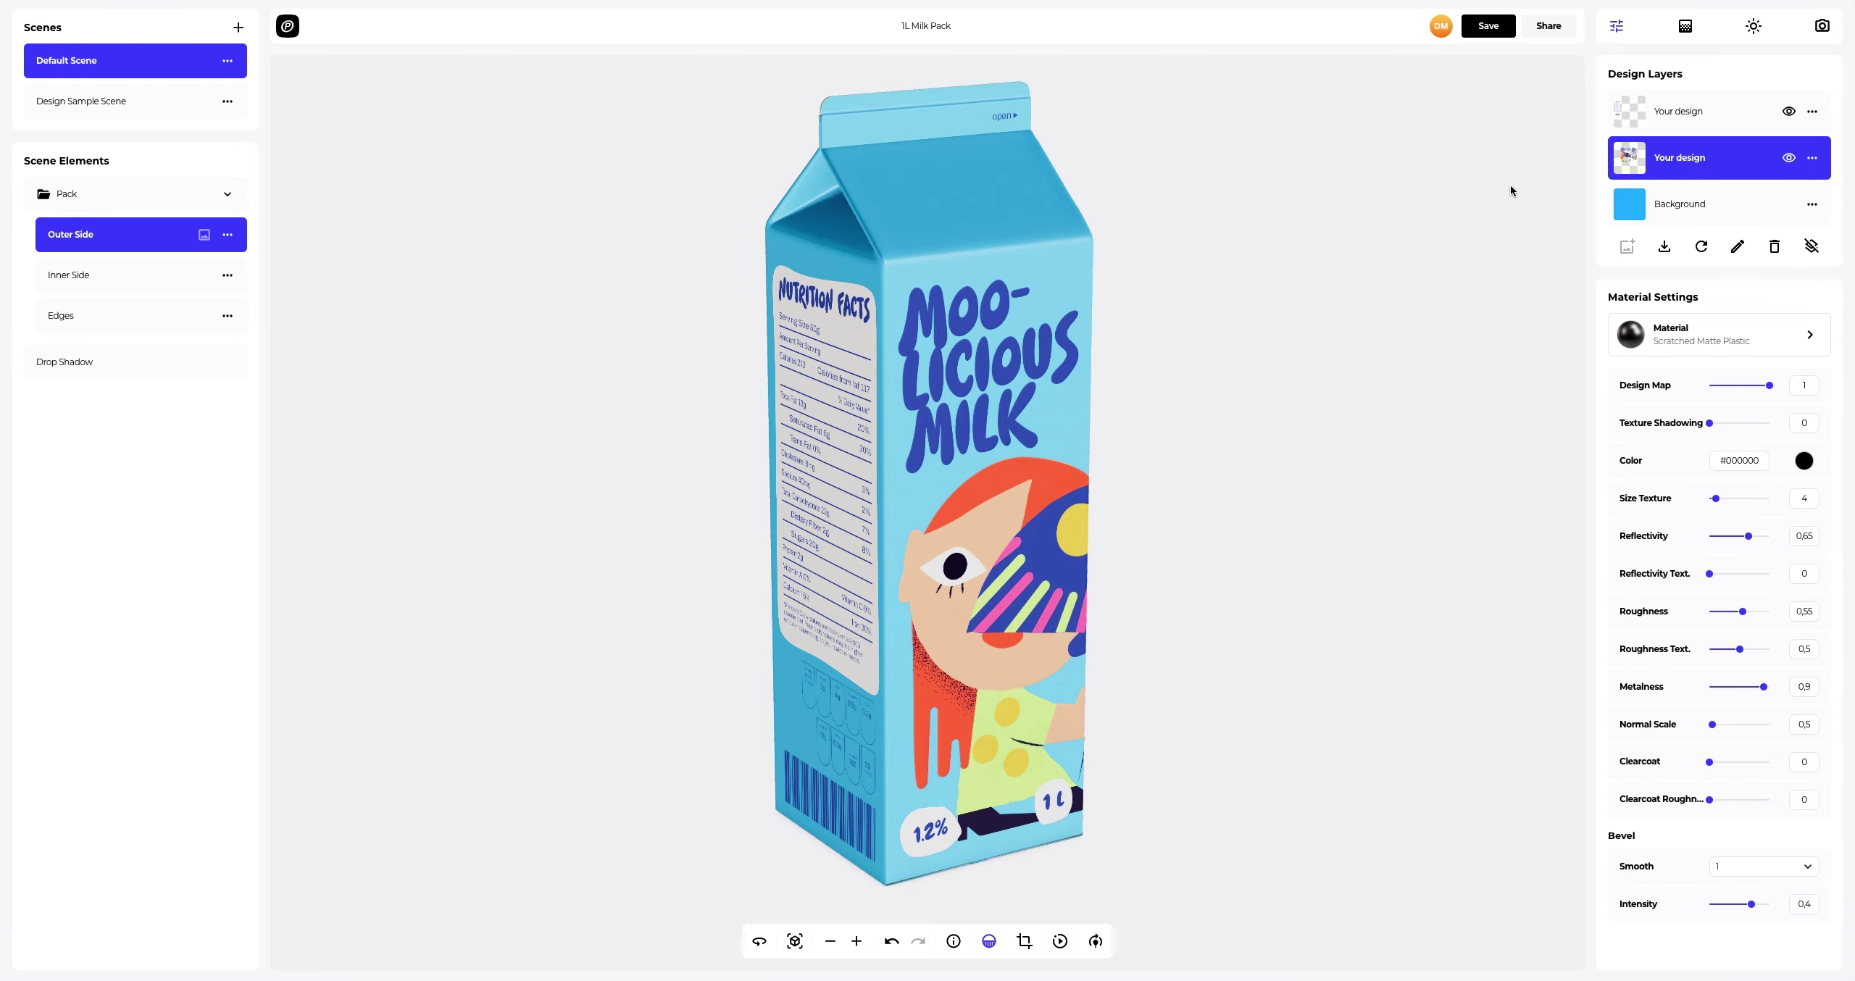
{"action": "left_click", "coordinate": [1686, 29]}
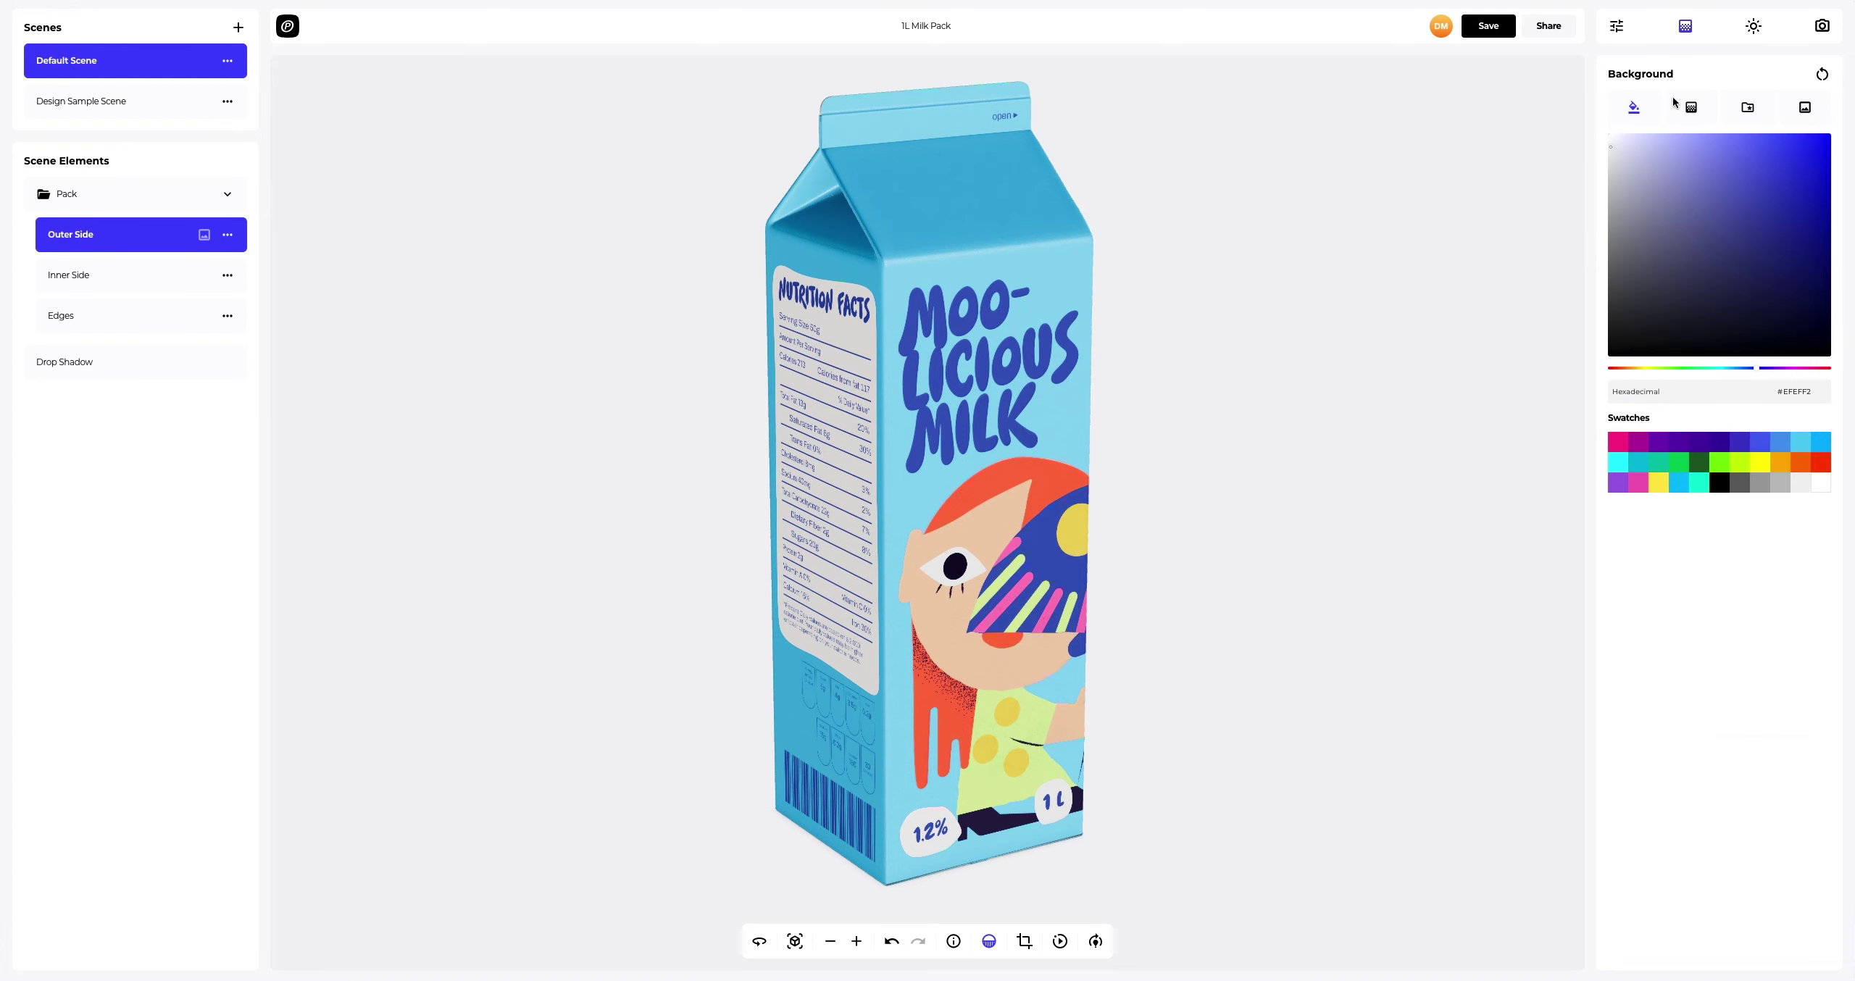
{"action": "left_click_drag", "start_coordinate": [1677, 205], "coordinate": [1656, 170]}
Step: Make the background a radial gradient with light blue Color B (#00B0FF), then open the Background Catalog
{"action": "left_click", "coordinate": [1688, 116]}
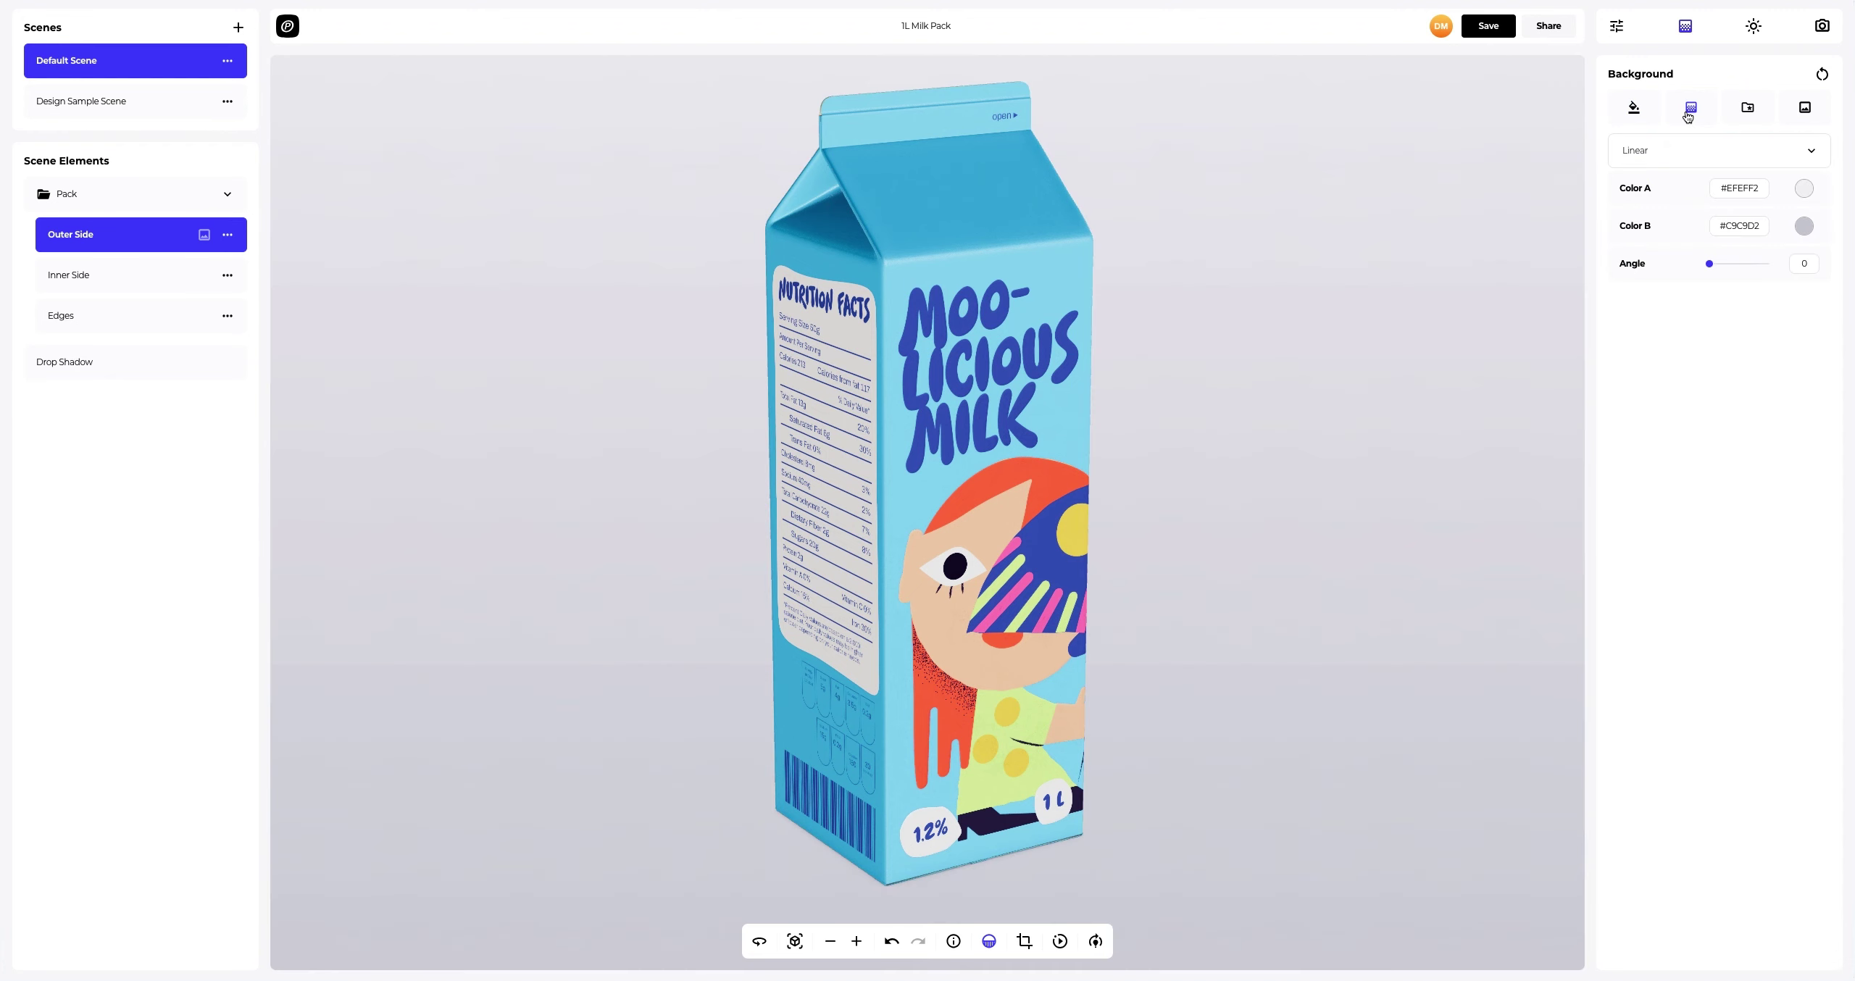
{"action": "left_click", "coordinate": [1804, 227]}
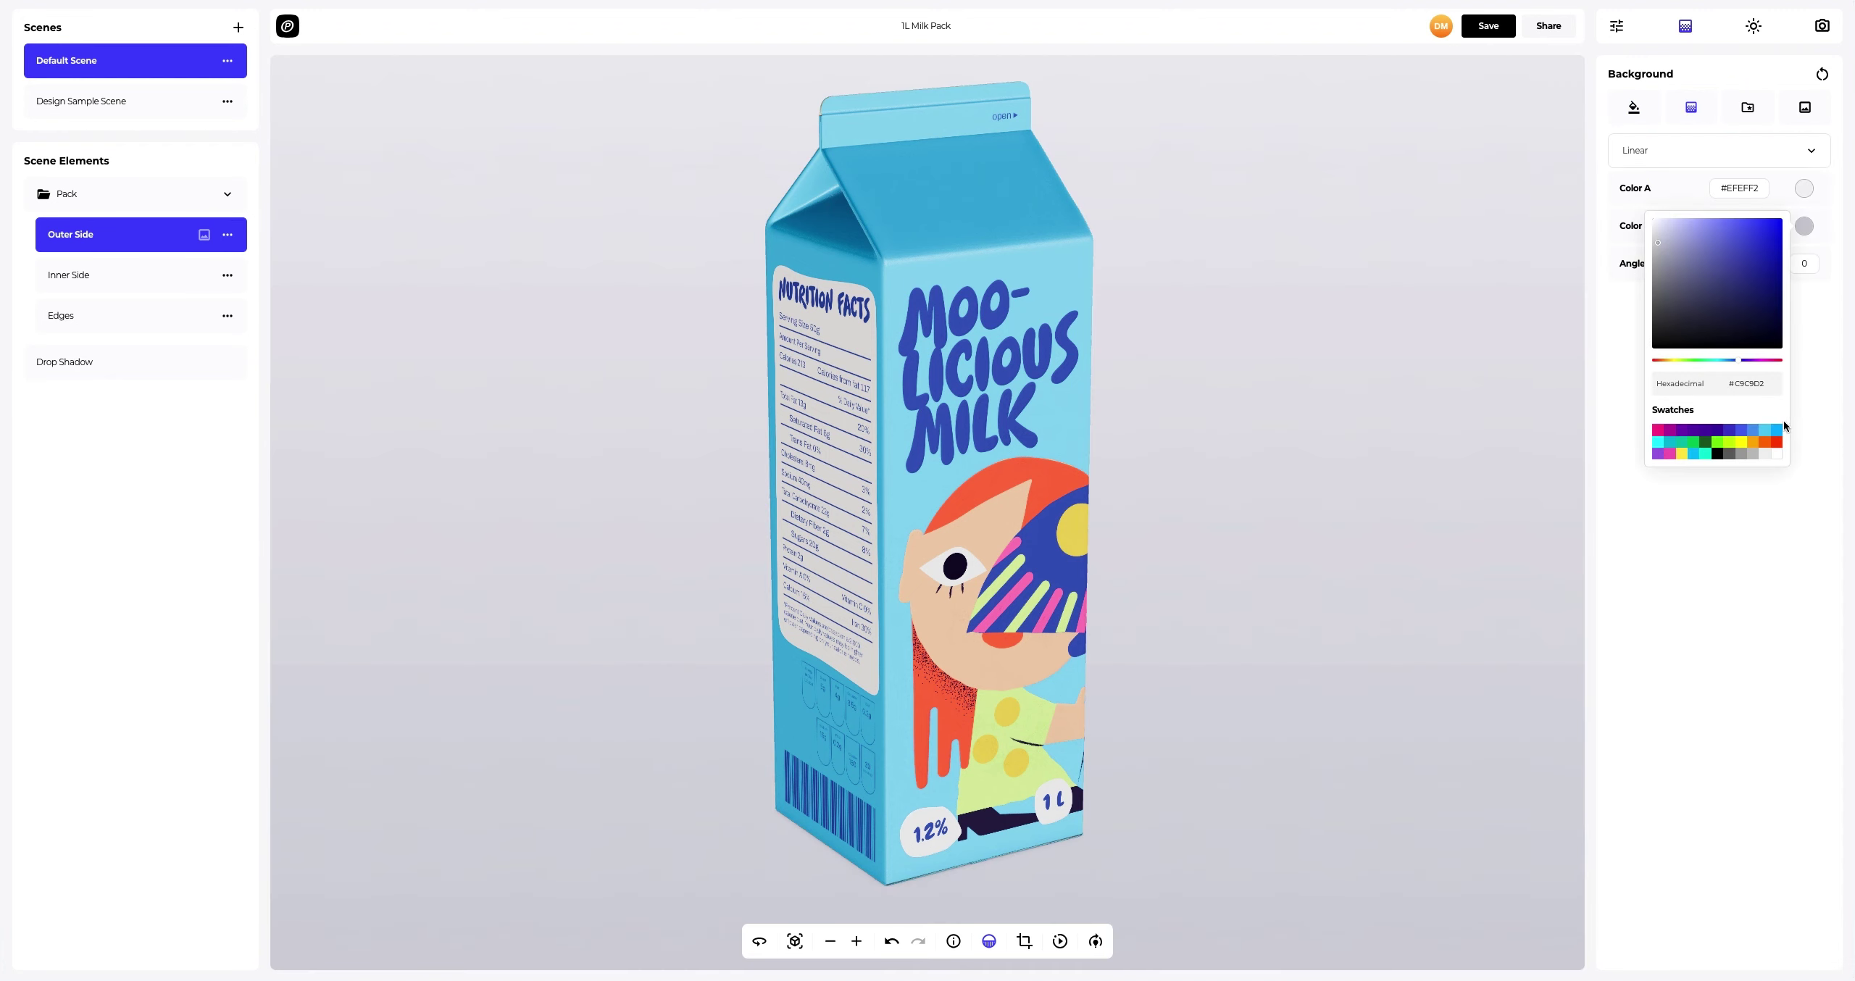
{"action": "left_click", "coordinate": [1778, 432]}
{"action": "left_click", "coordinate": [1615, 395]}
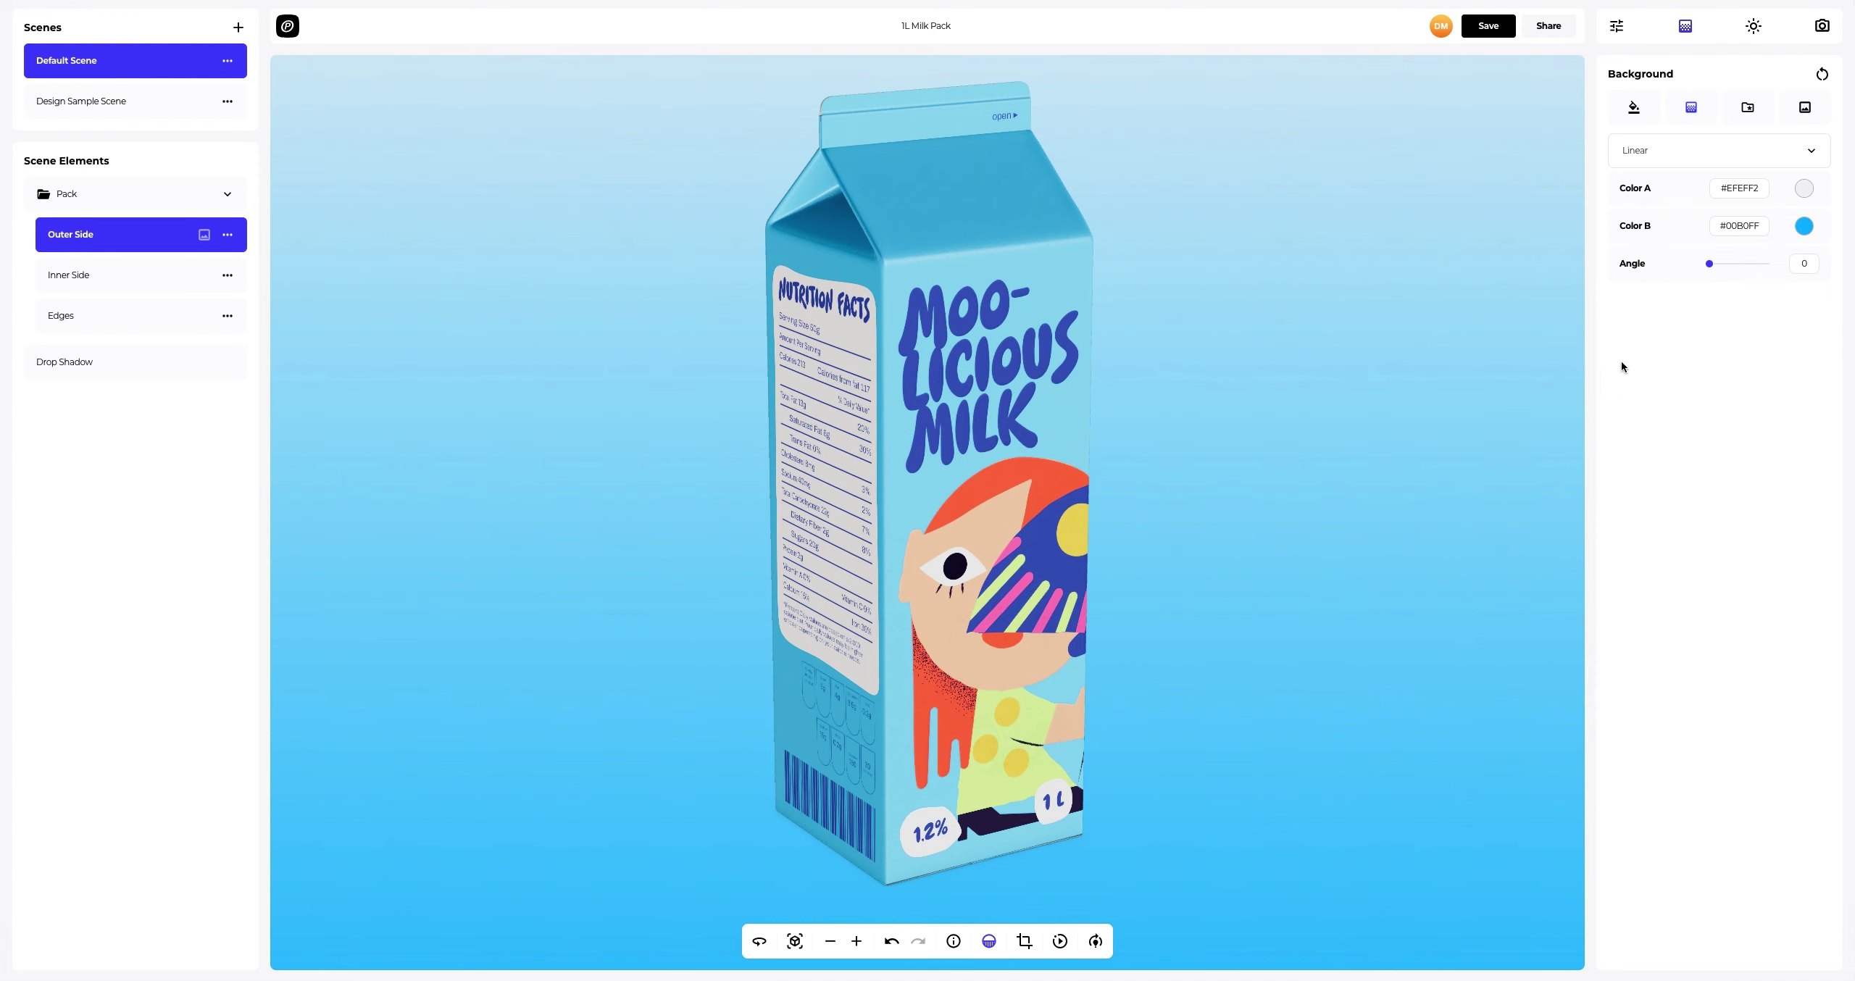
{"action": "left_click", "coordinate": [1641, 156]}
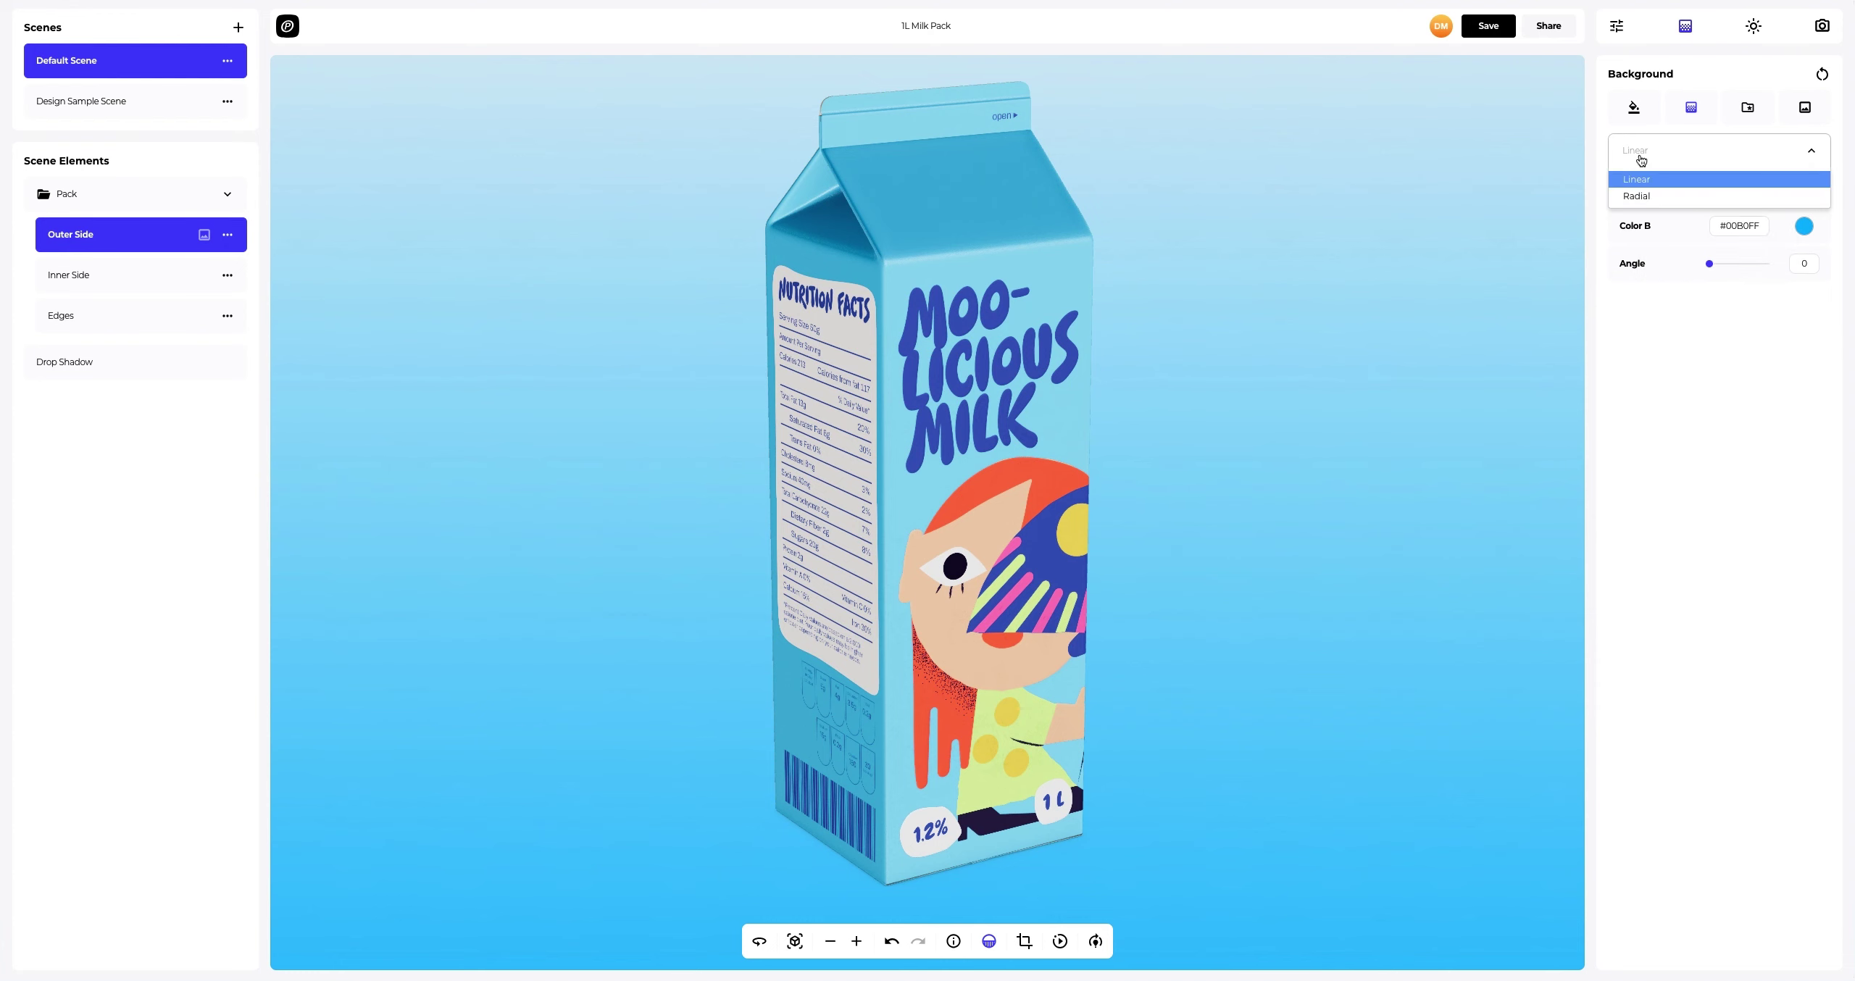
{"action": "left_click", "coordinate": [1635, 197]}
{"action": "left_click", "coordinate": [1746, 109]}
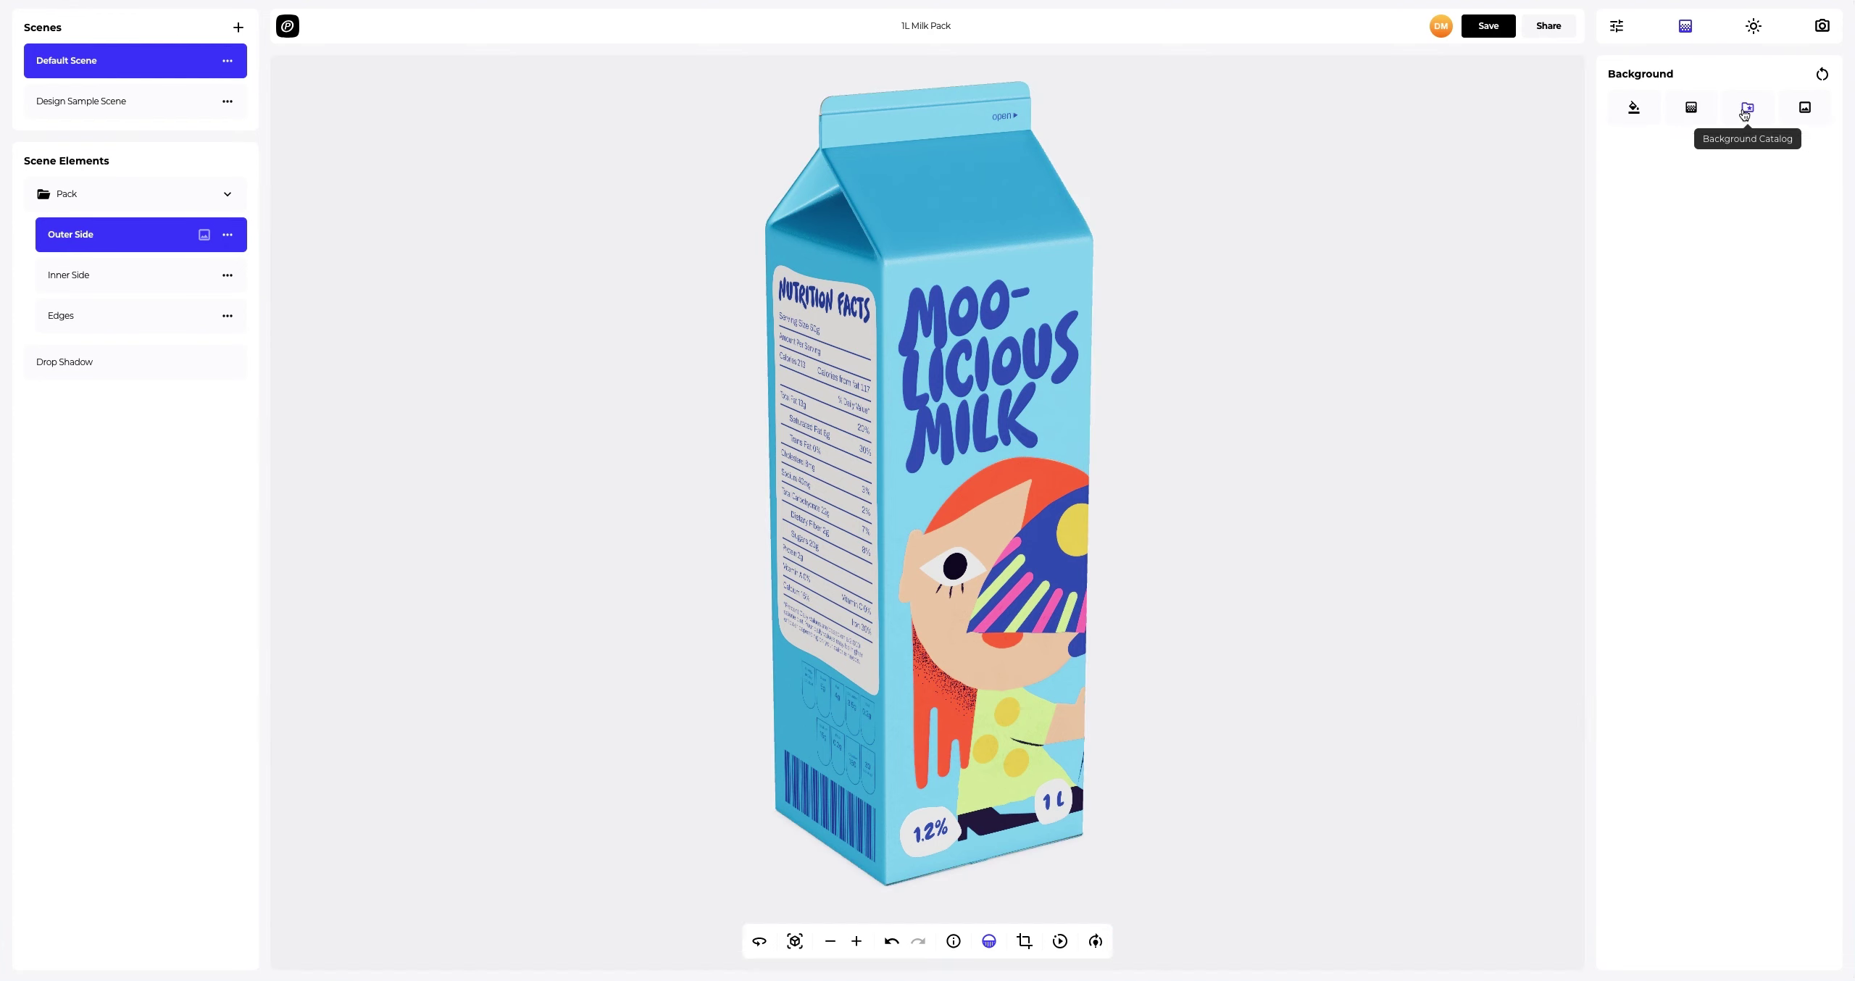
Step: Preview the light blue-grey, dark blue, grey radial and blue-pink gradient catalogue presets
{"action": "left_click", "coordinate": [1772, 145]}
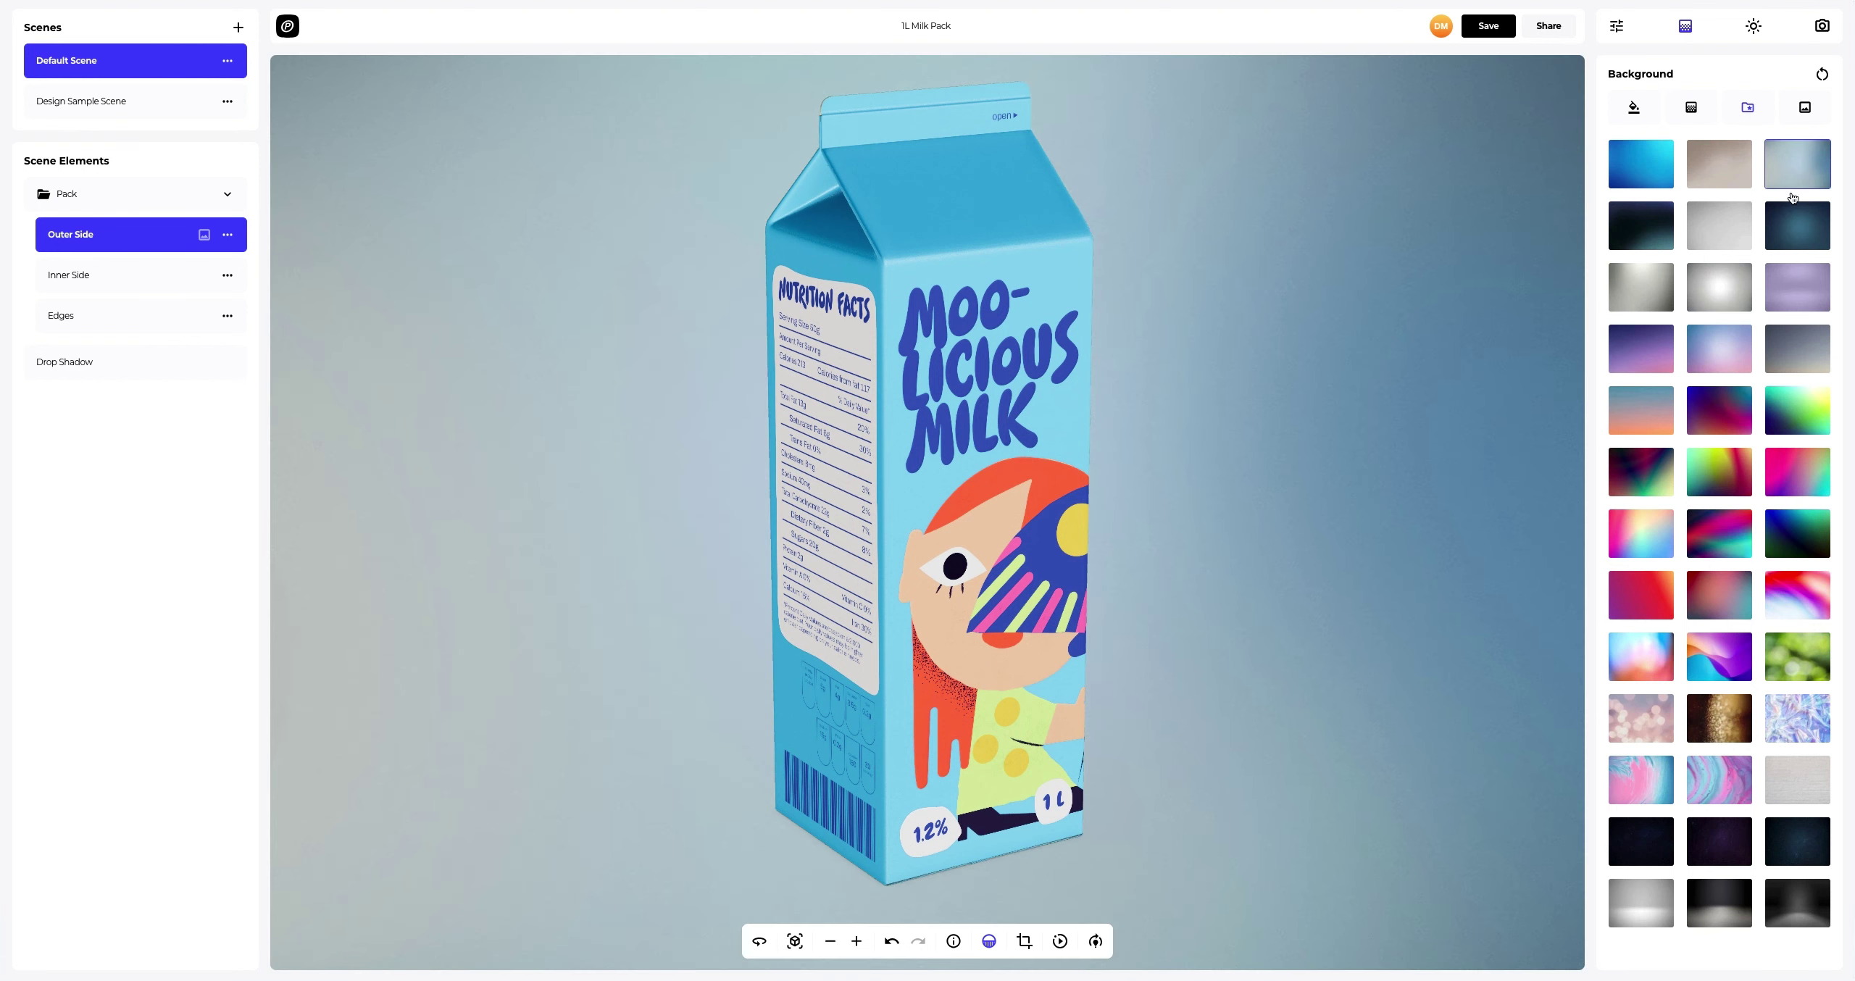
{"action": "left_click", "coordinate": [1796, 221]}
{"action": "left_click", "coordinate": [1733, 288]}
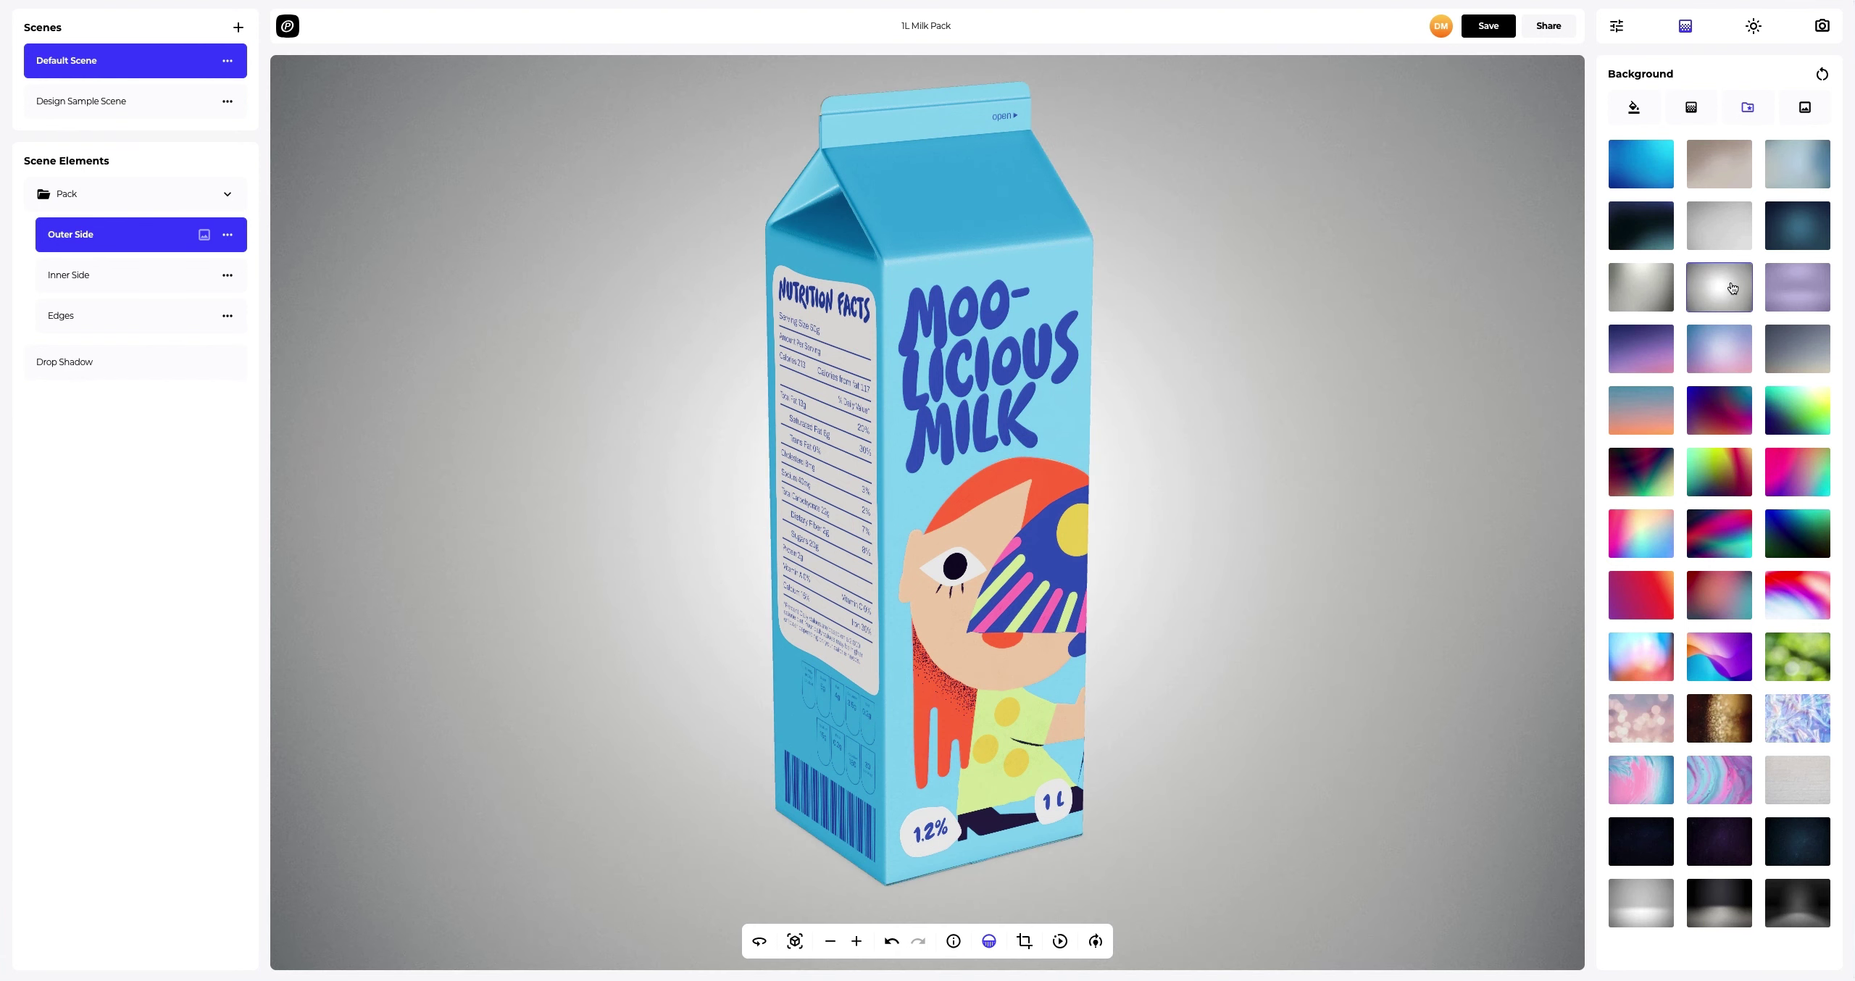
{"action": "left_click", "coordinate": [1710, 357]}
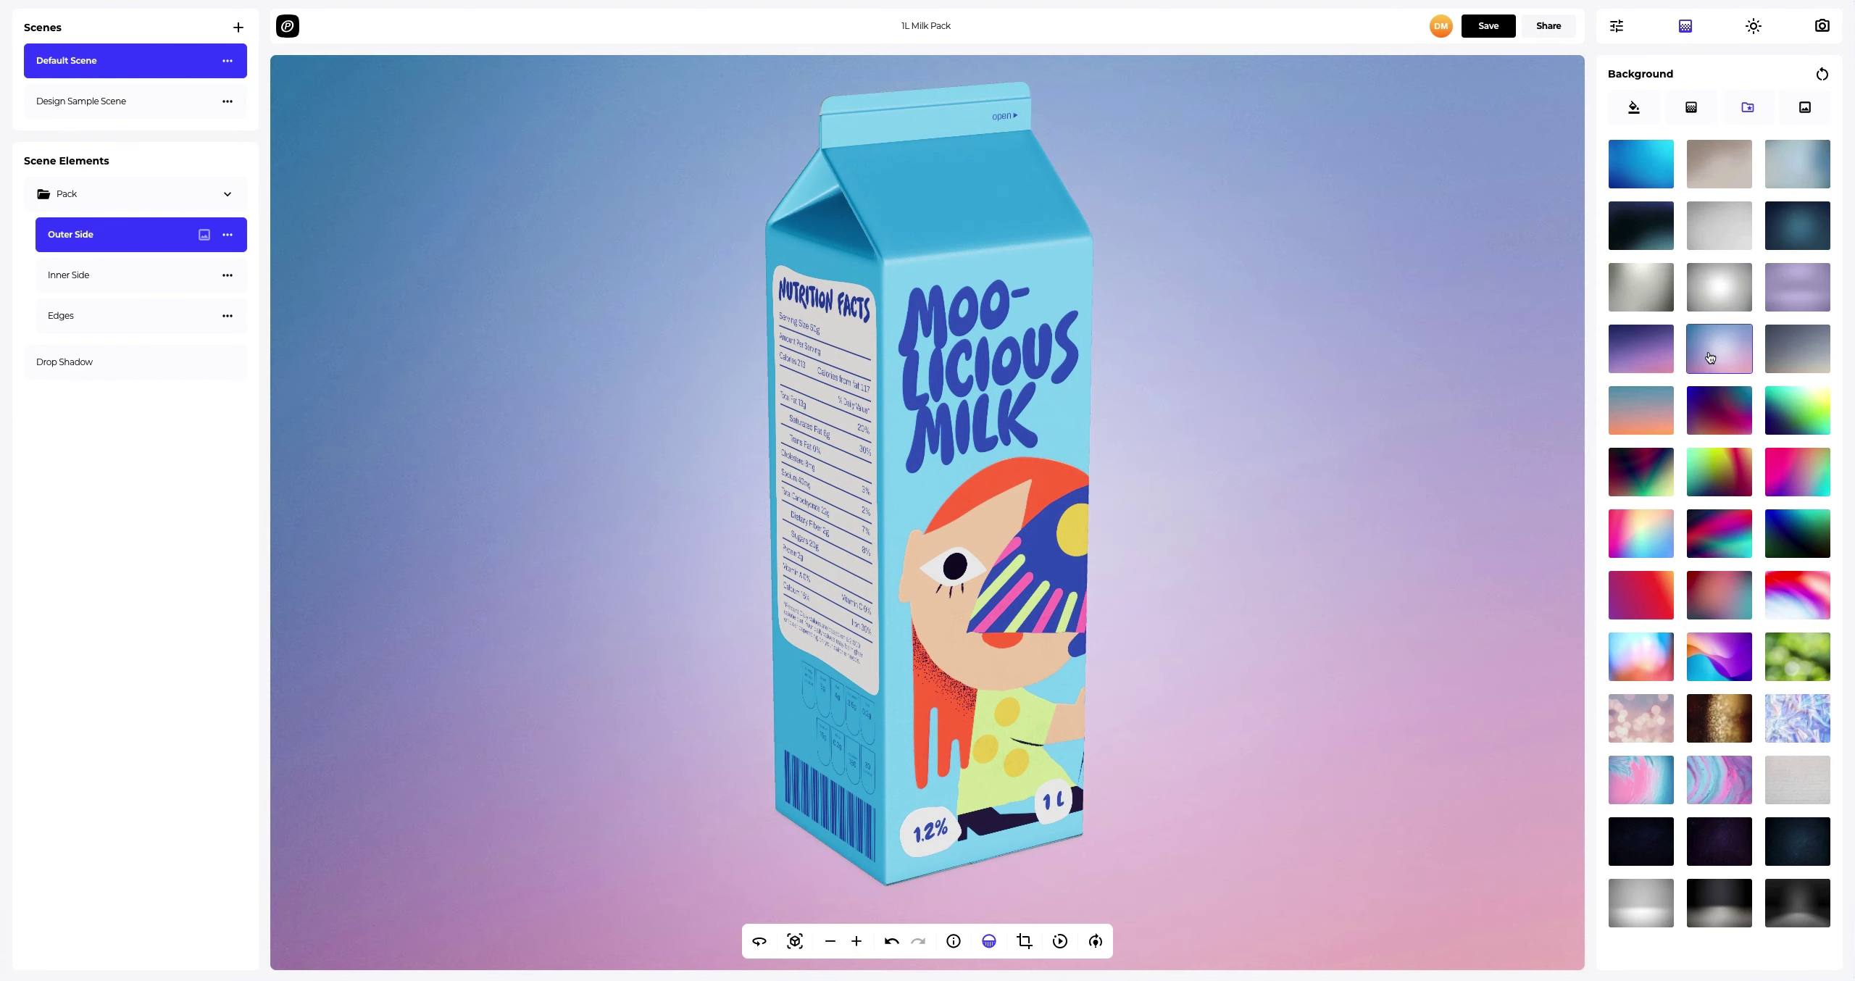
Step: Load Background.png as the background image and turn off Frame Crop so it fills the canvas
{"action": "left_click", "coordinate": [1803, 110]}
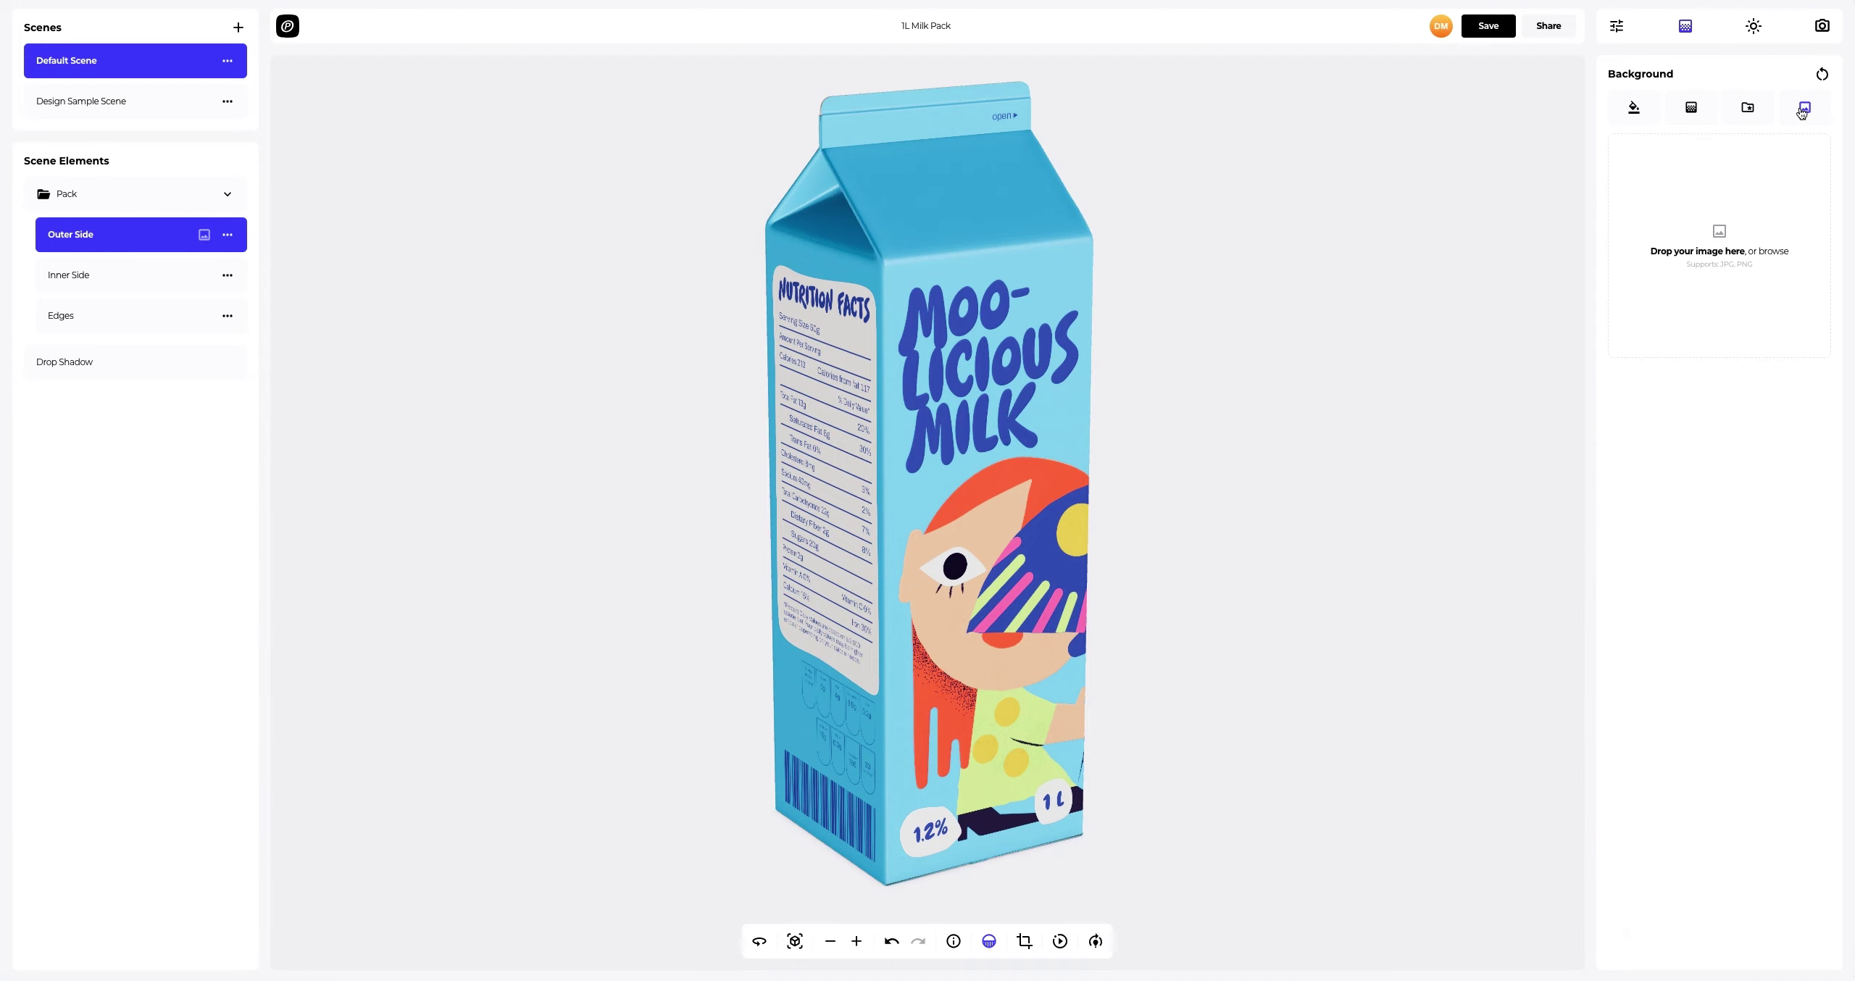
{"action": "left_click", "coordinate": [1719, 236]}
{"action": "left_click", "coordinate": [808, 169]}
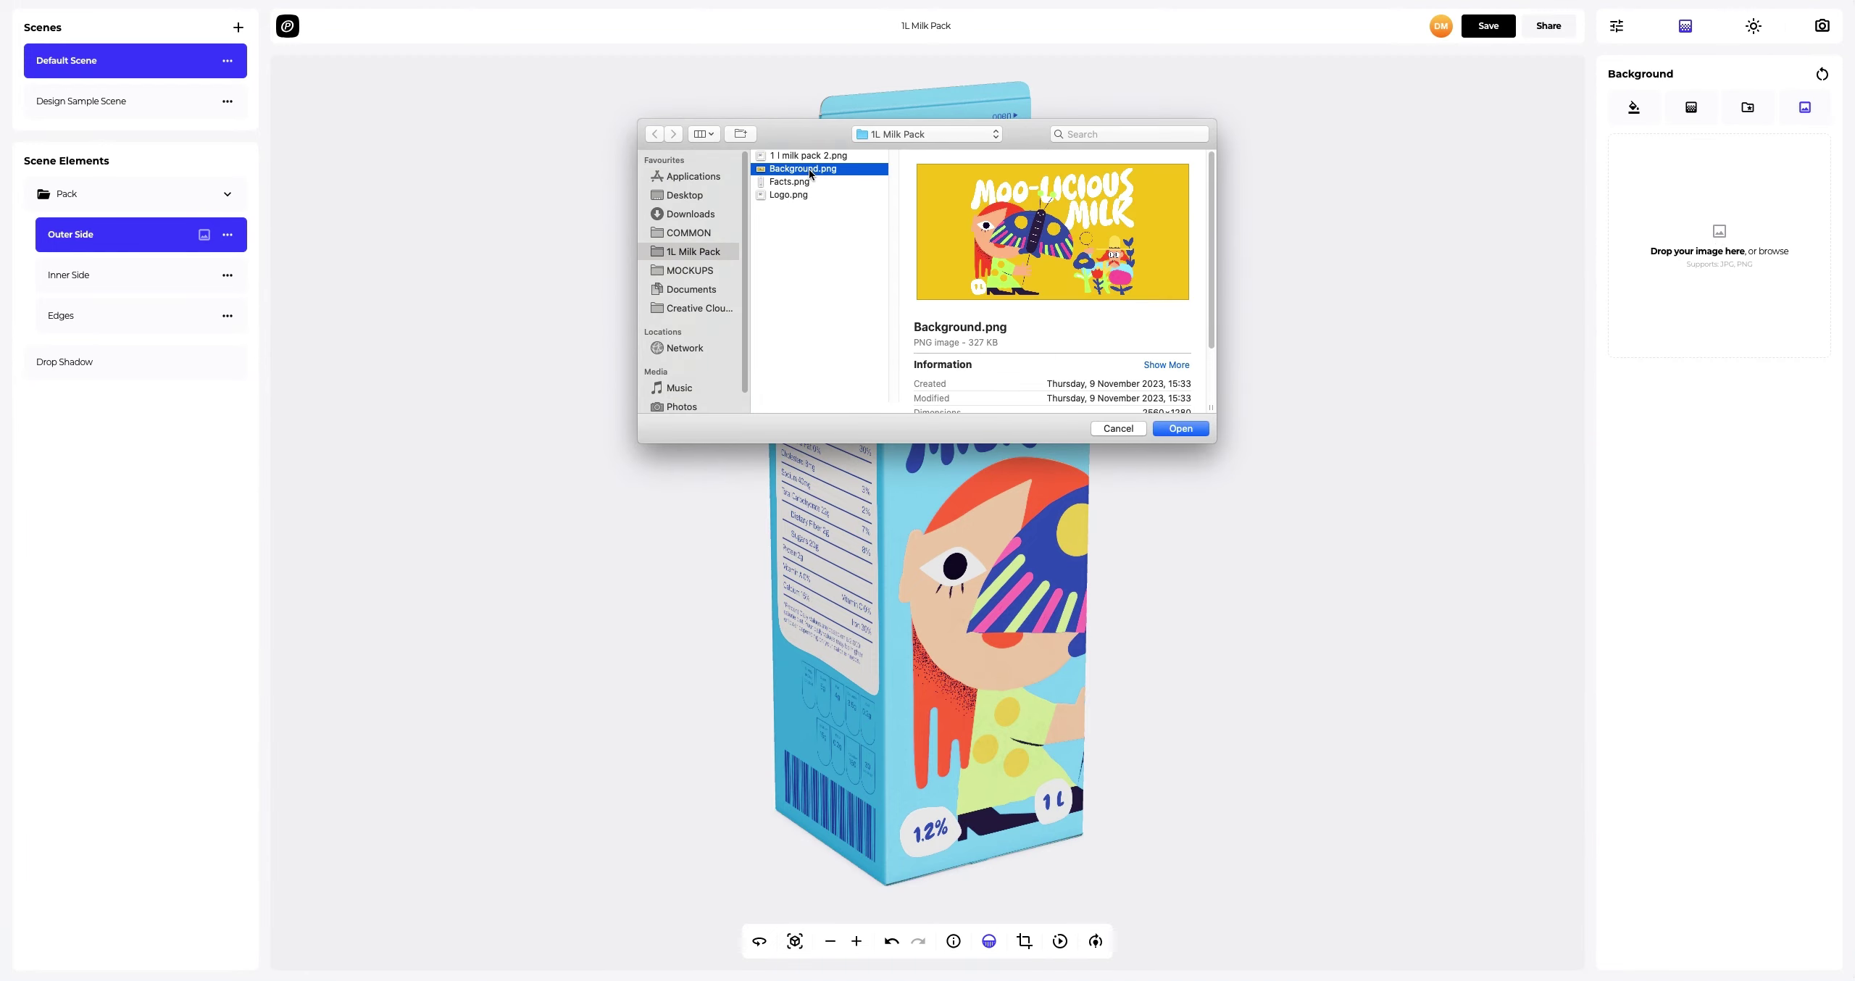
{"action": "left_click", "coordinate": [1181, 429]}
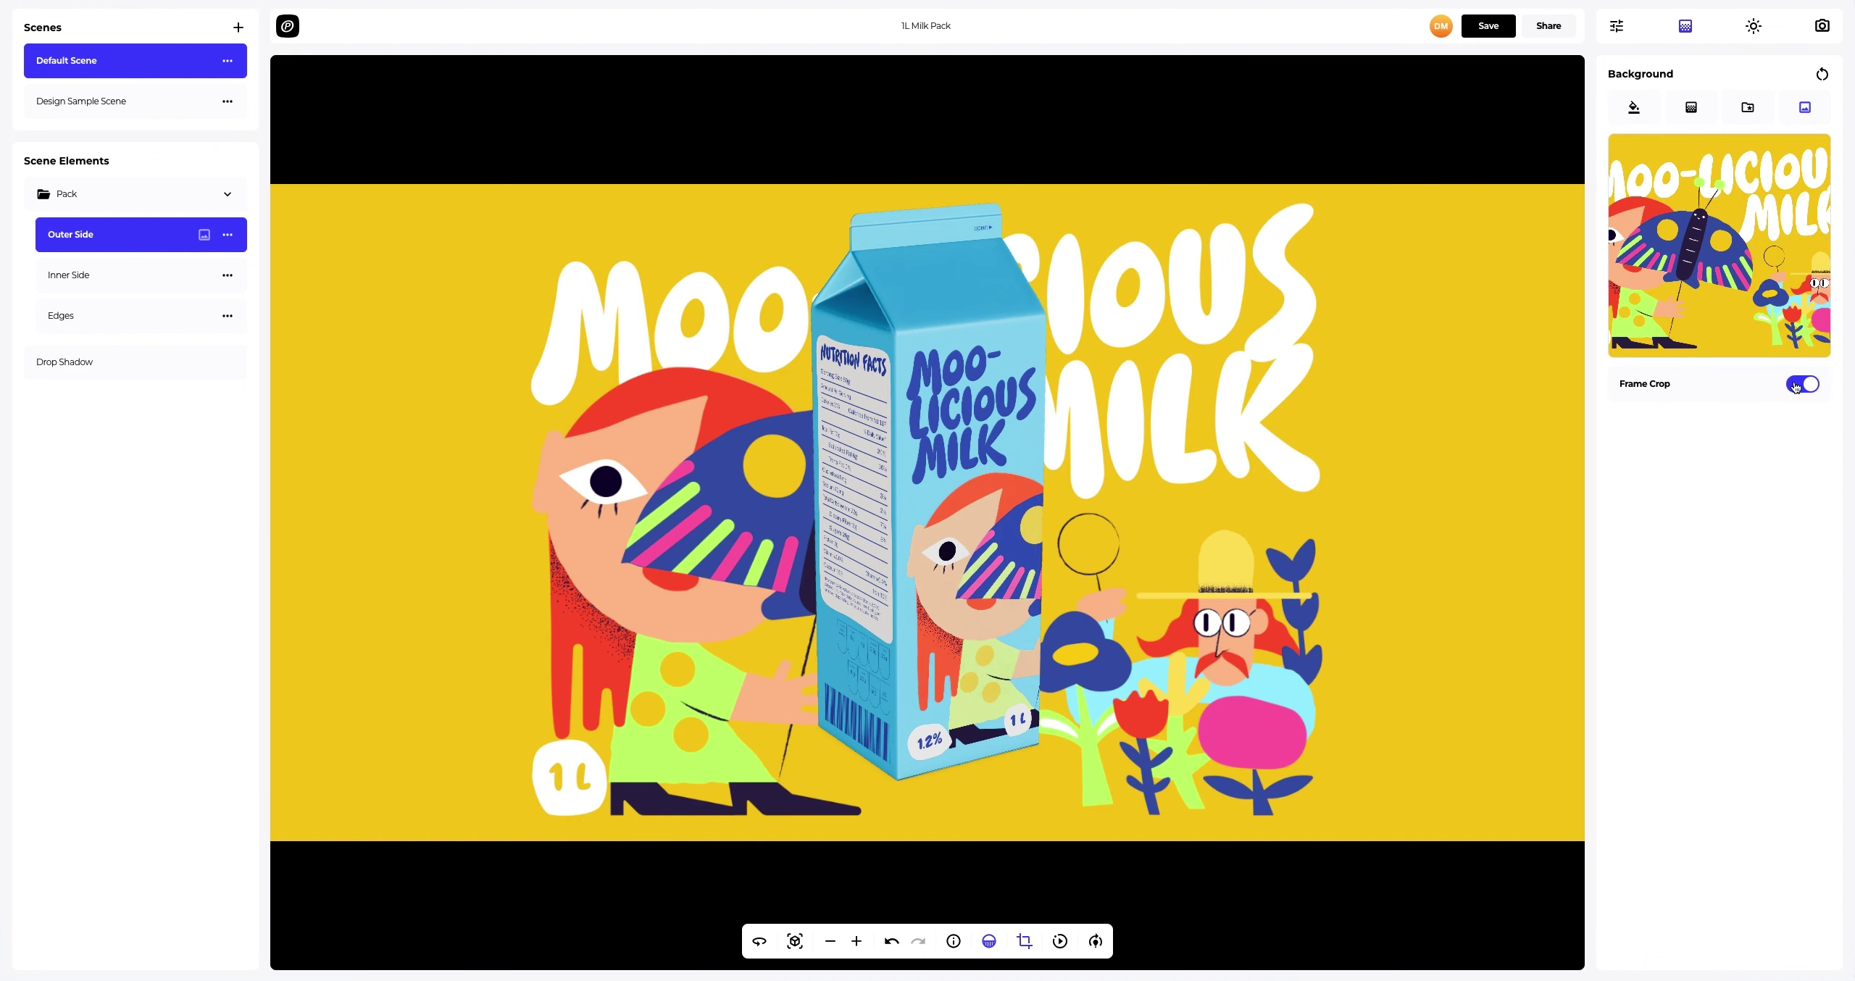
{"action": "left_click", "coordinate": [1802, 384]}
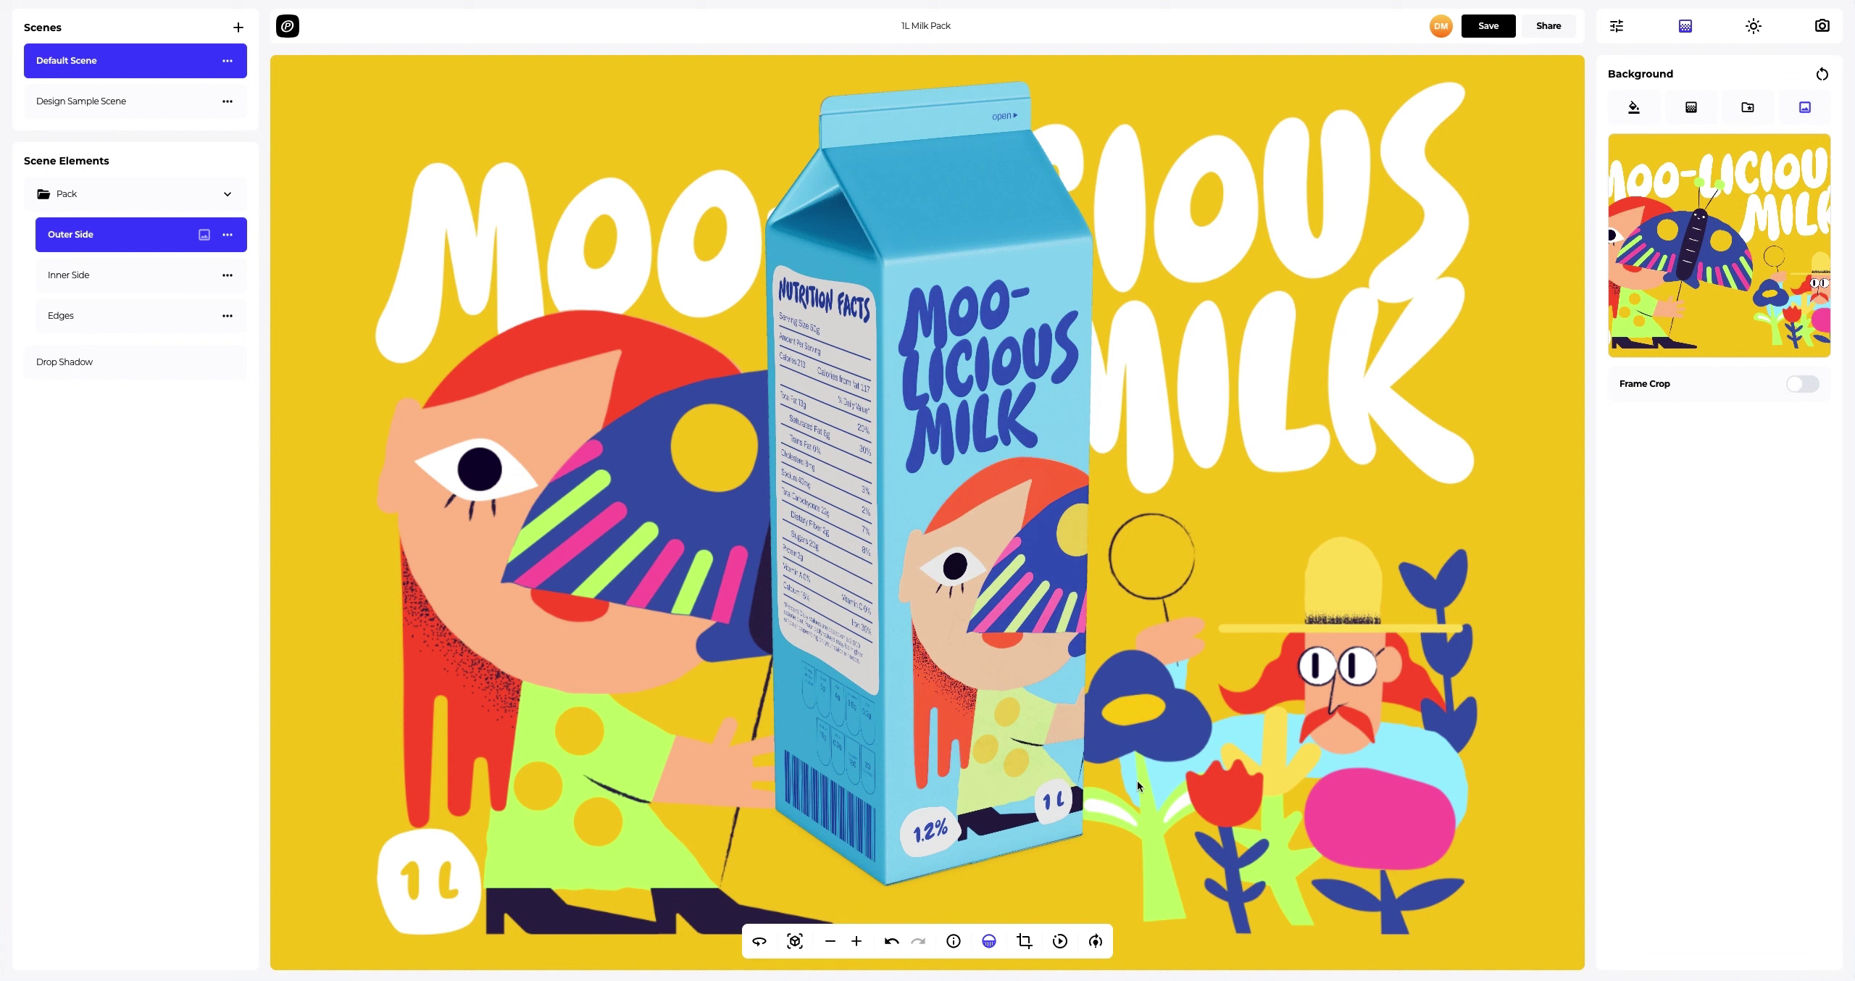
Step: Darken the scene lighting and turn on auto-rotation with an adjusted speed
{"action": "left_click", "coordinate": [1096, 942]}
{"action": "left_click_drag", "start_coordinate": [1099, 901], "coordinate": [1129, 901]}
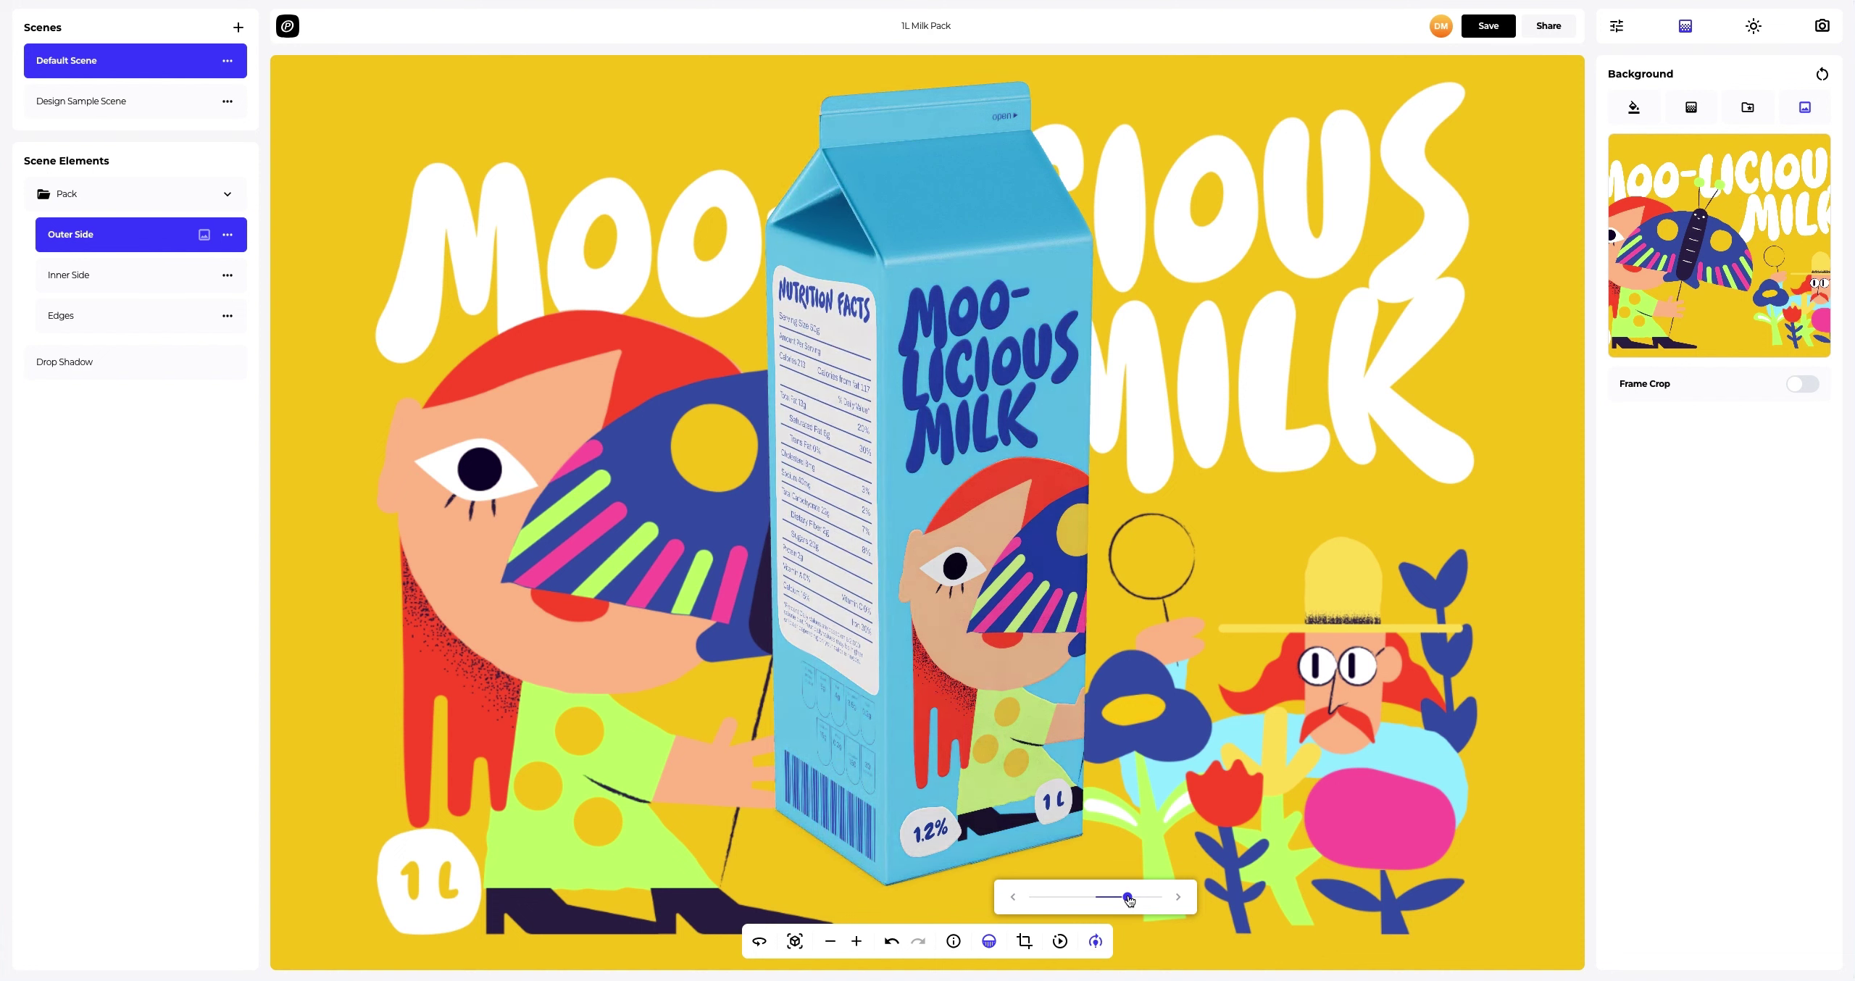
{"action": "left_click", "coordinate": [1097, 941]}
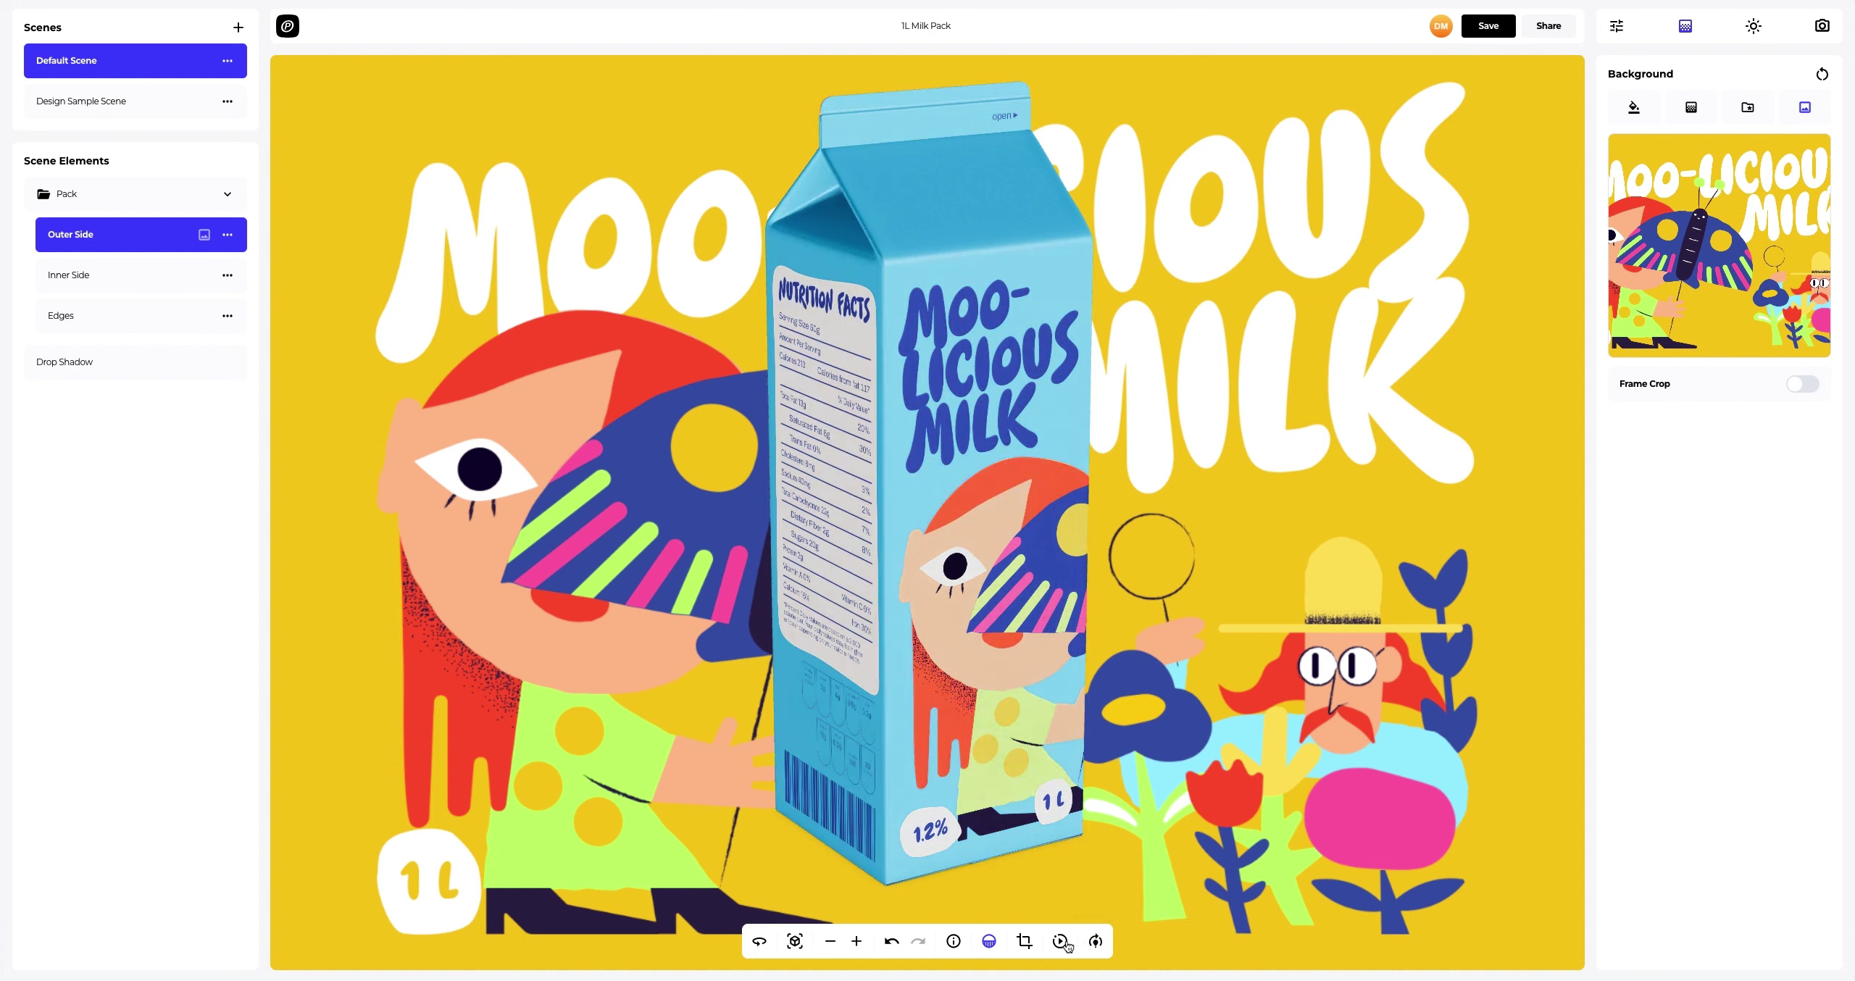
{"action": "left_click", "coordinate": [1061, 941]}
{"action": "left_click_drag", "start_coordinate": [1049, 899], "coordinate": [1040, 899]}
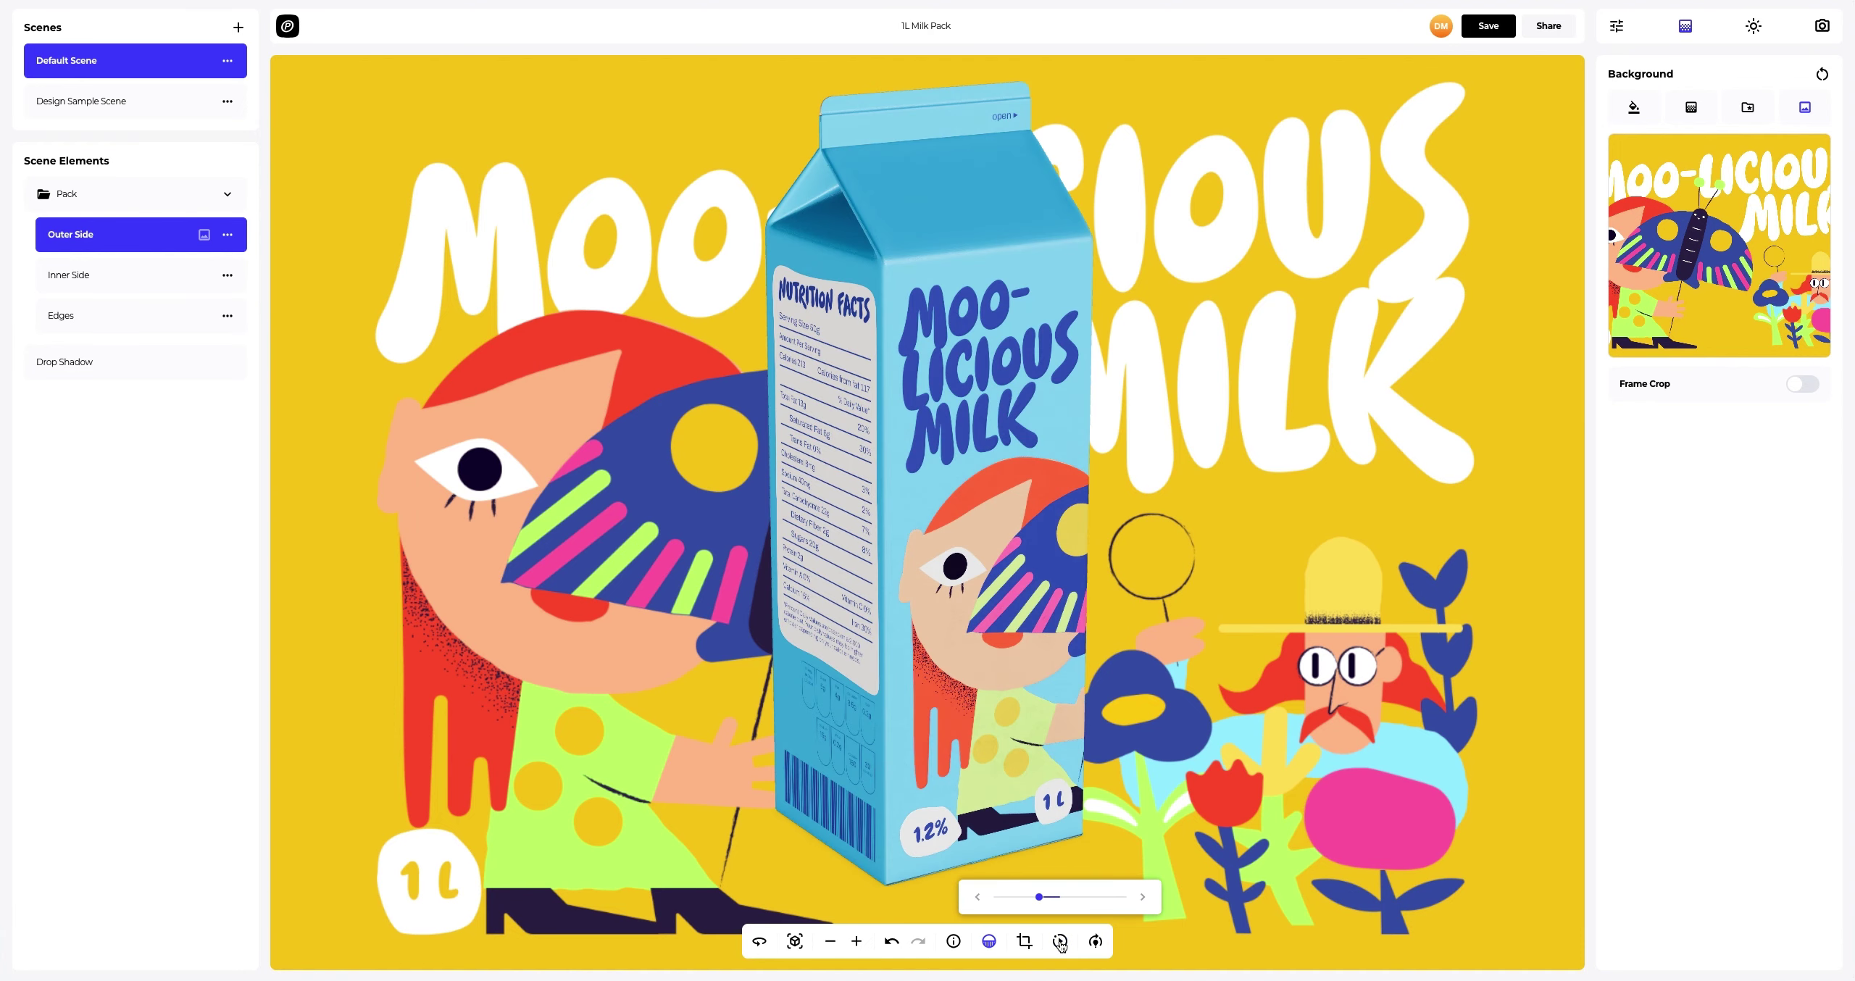
Step: Save the project, then enable public access in Share Projects for a view link and embed code
{"action": "left_click", "coordinate": [1060, 942]}
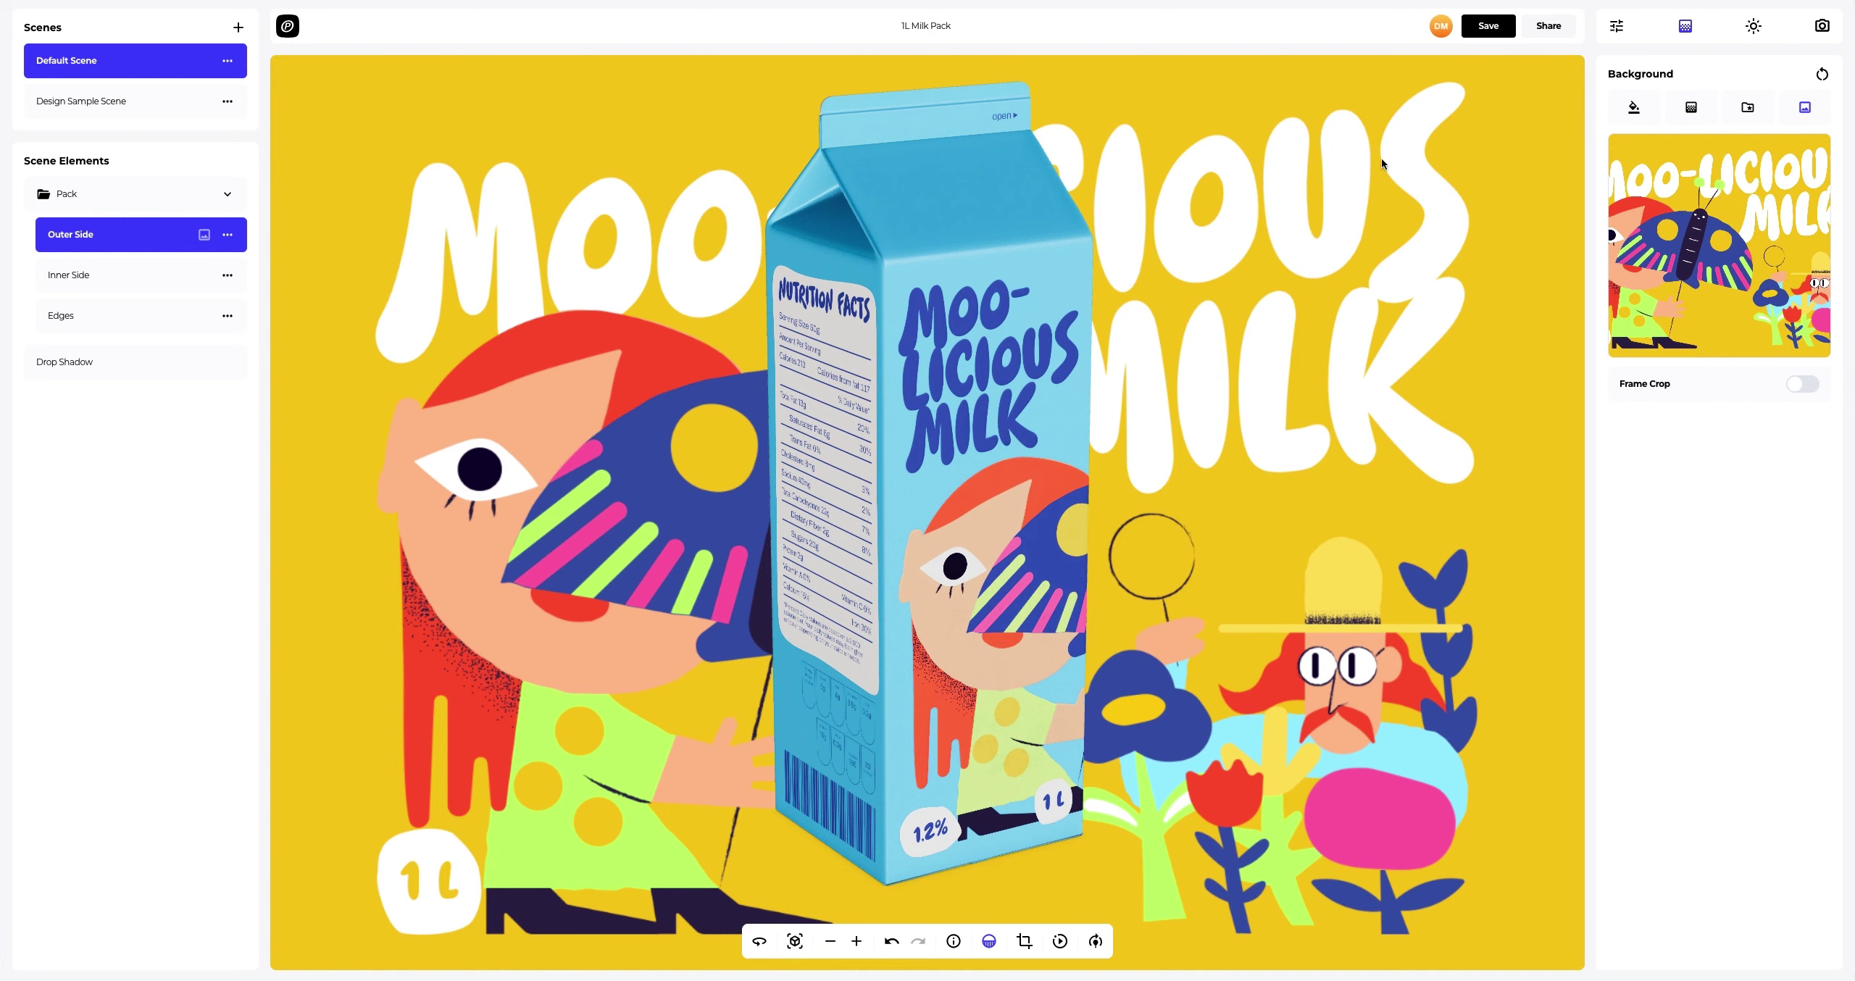
{"action": "left_click", "coordinate": [1482, 29]}
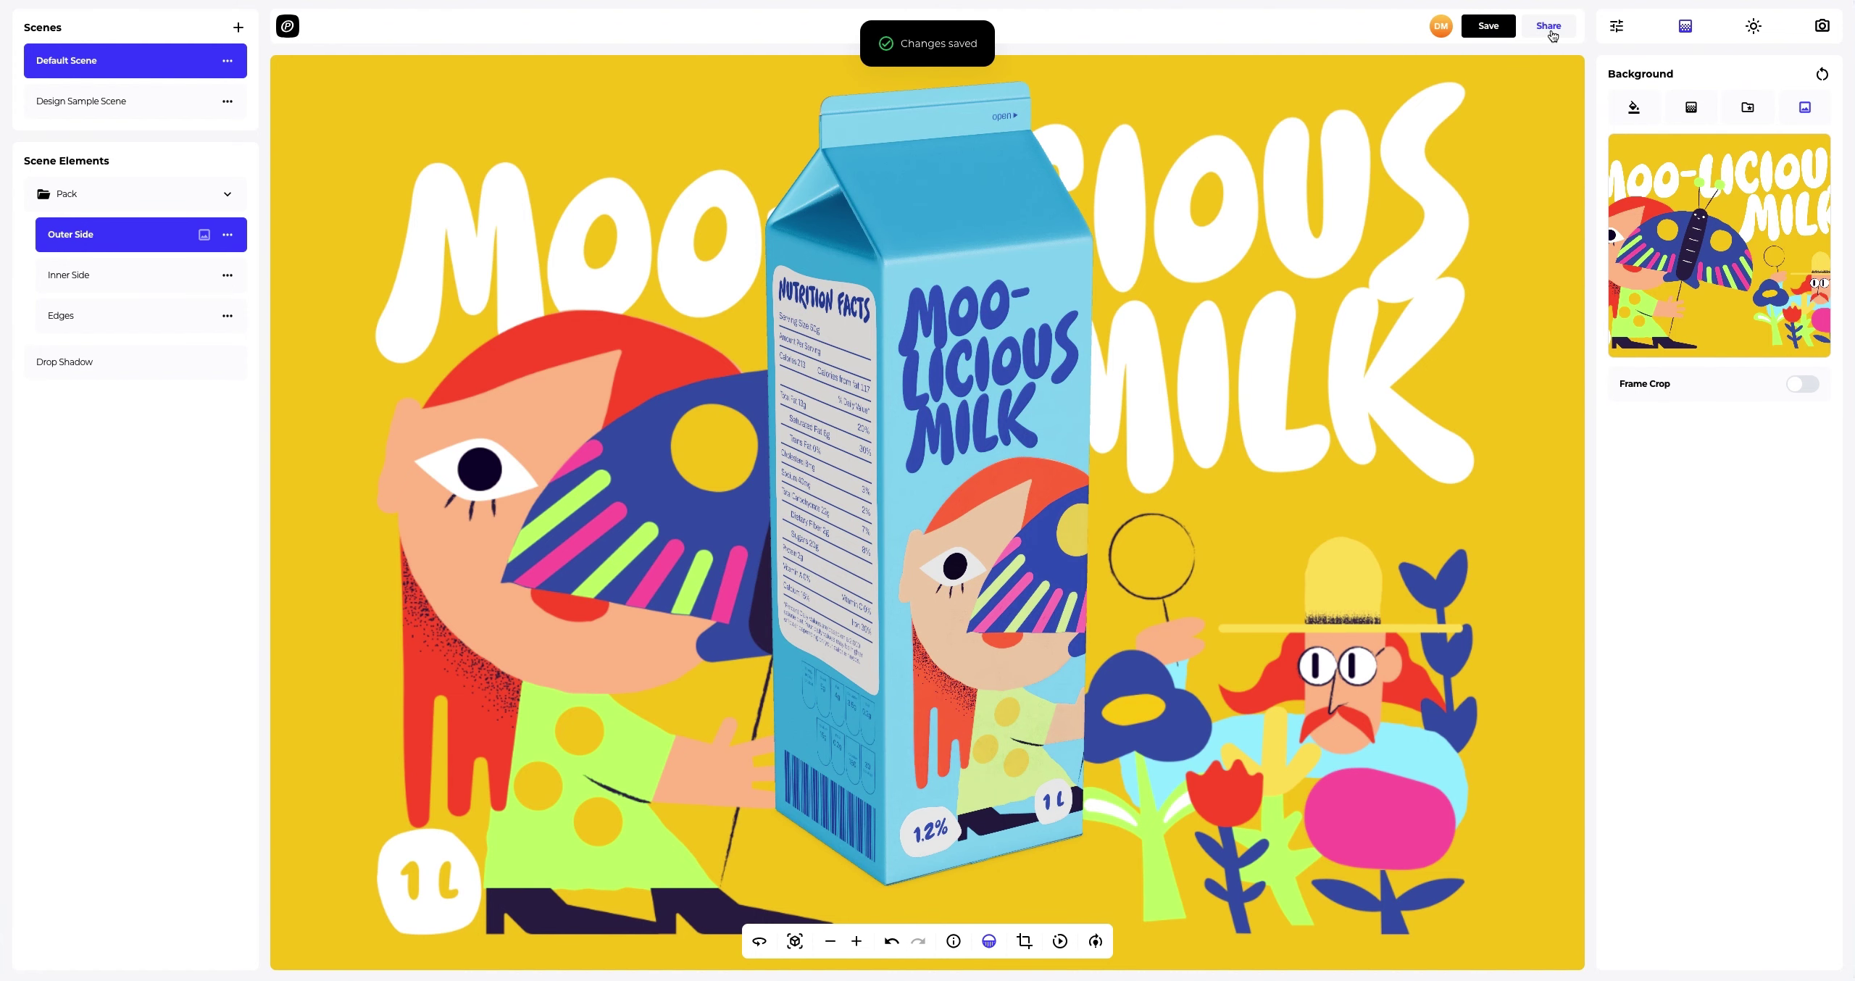
{"action": "left_click", "coordinate": [1551, 29]}
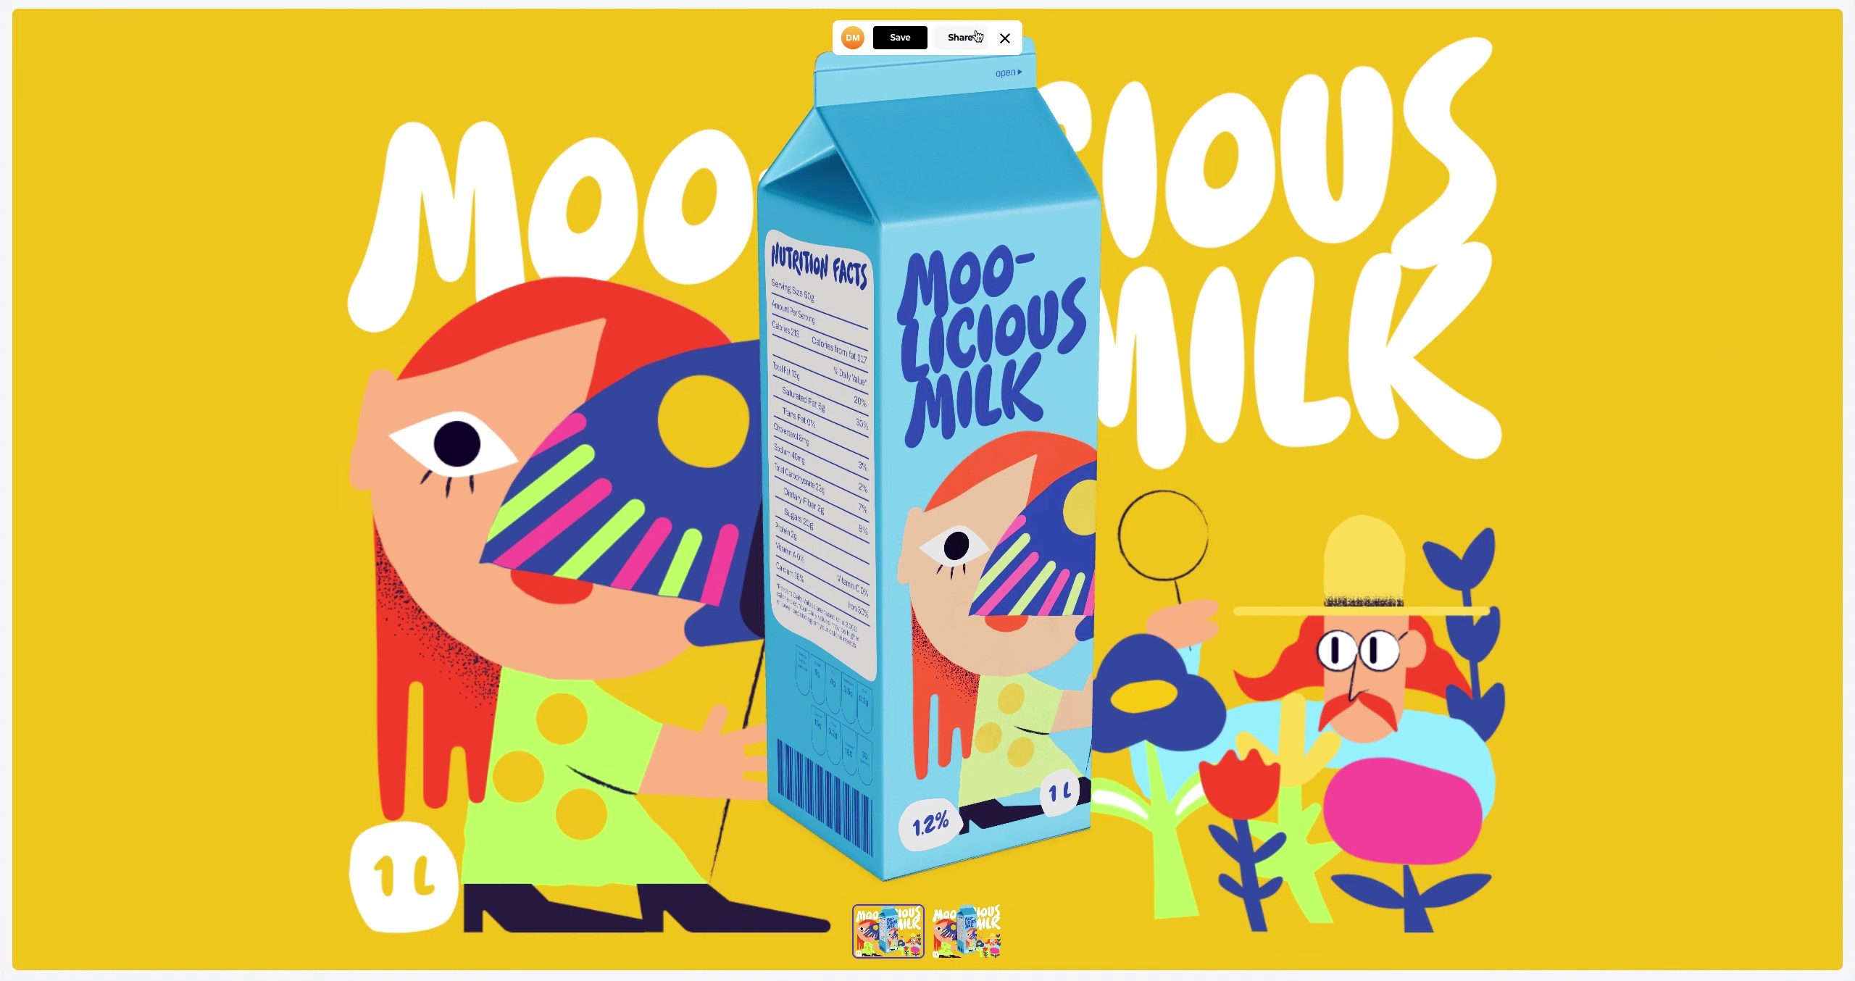
{"action": "left_click", "coordinate": [975, 37]}
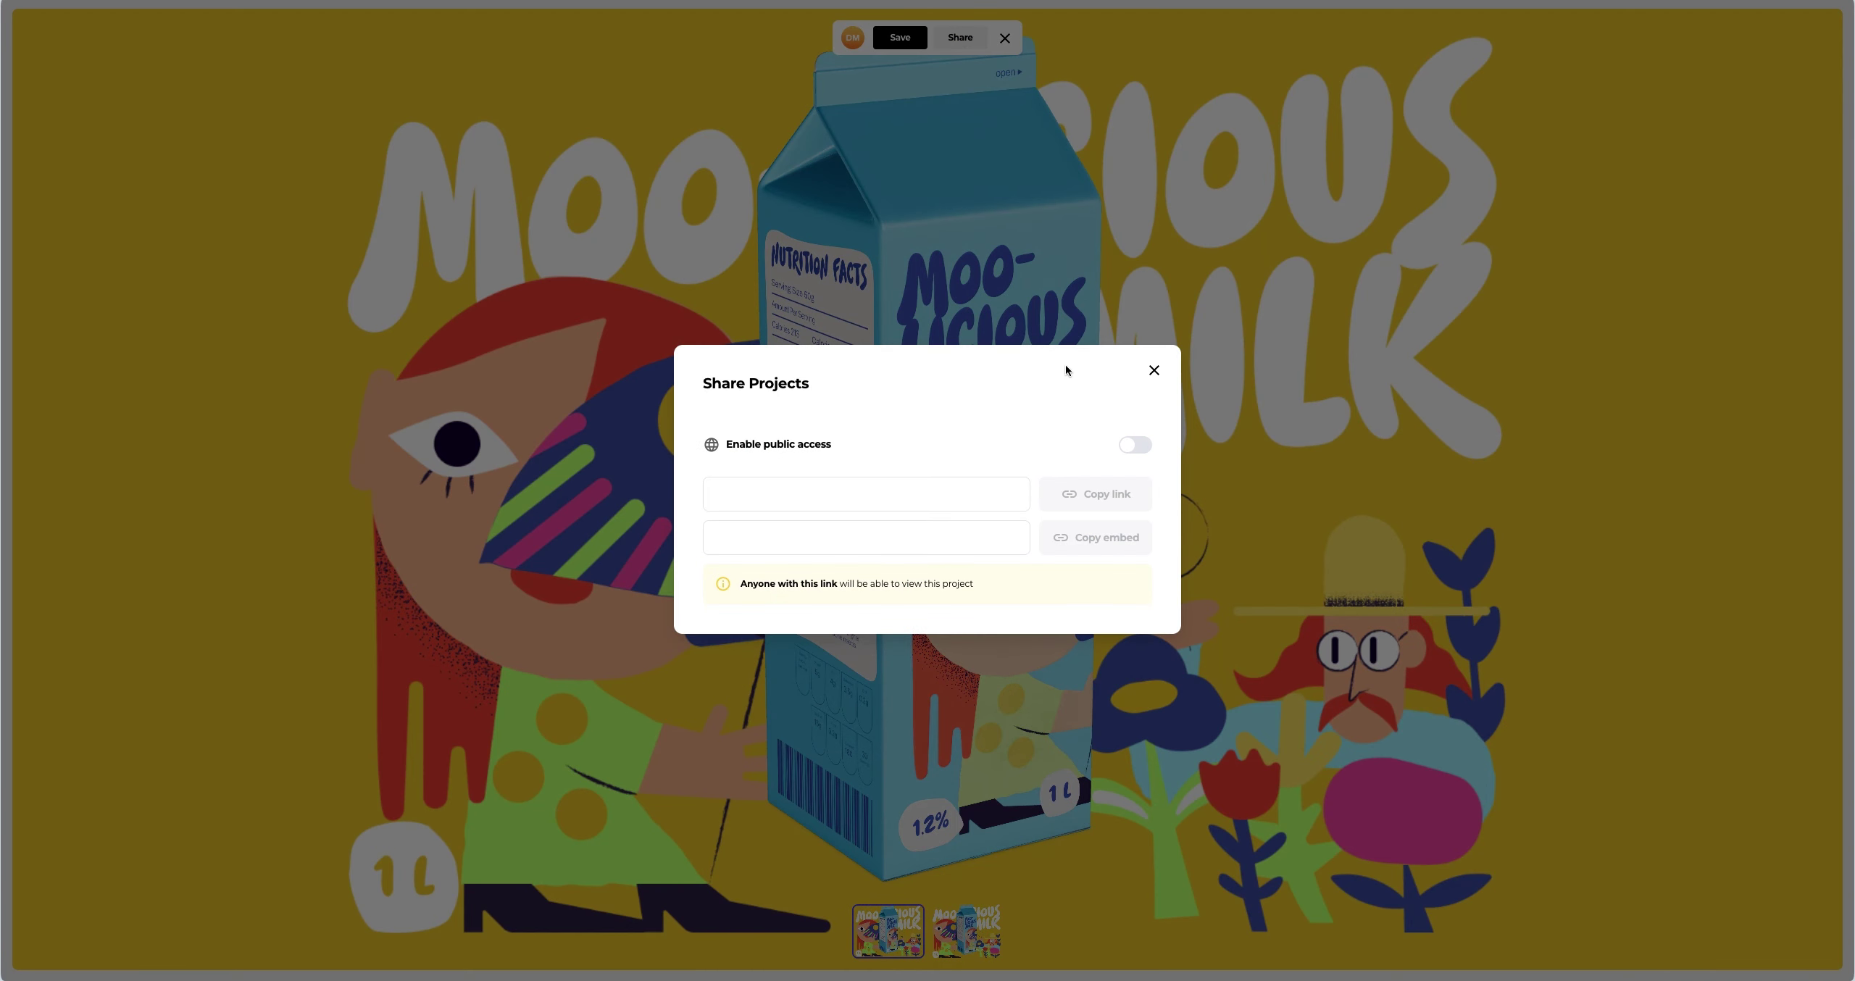
{"action": "left_click", "coordinate": [1131, 445]}
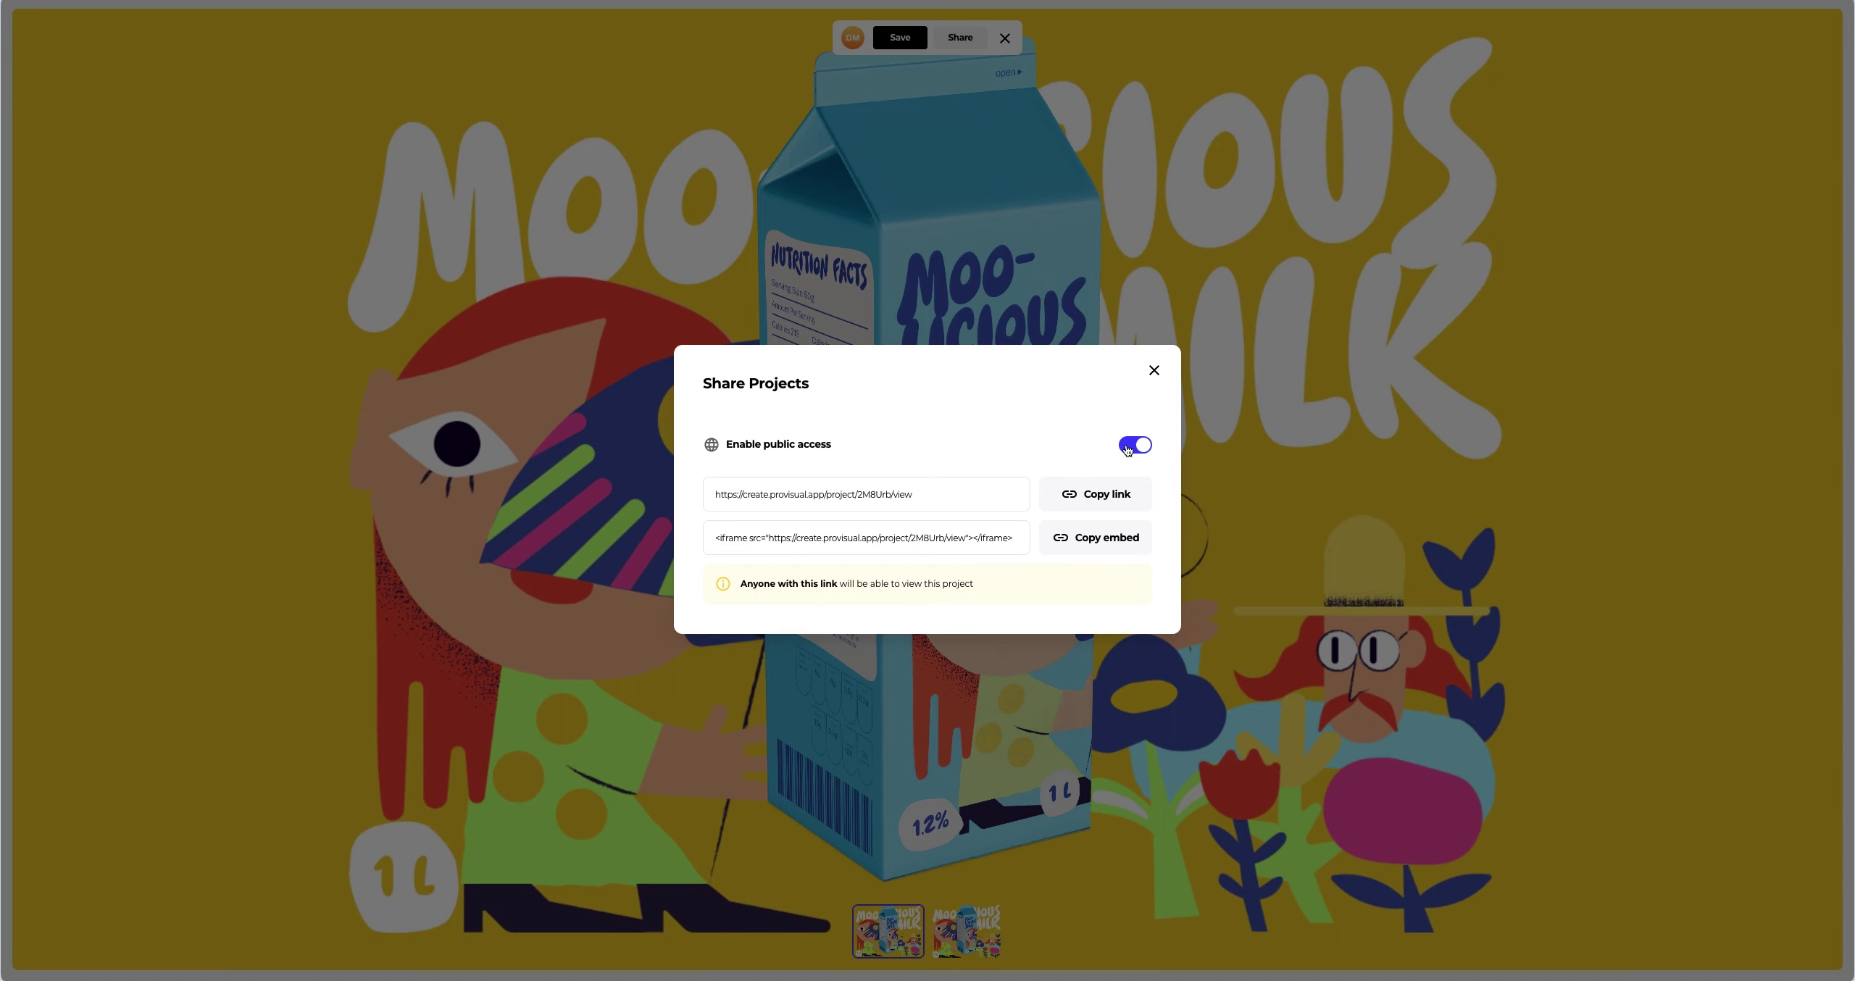